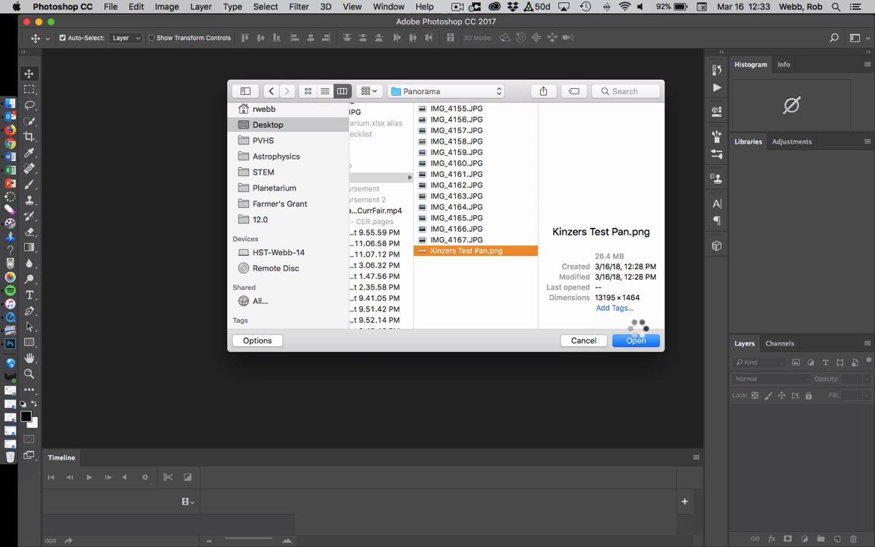
Open Kinzers Test Pan.png and resize the image to 4096 pixels wide, keeping its proportions
{"action": "left_click", "coordinate": [635, 341]}
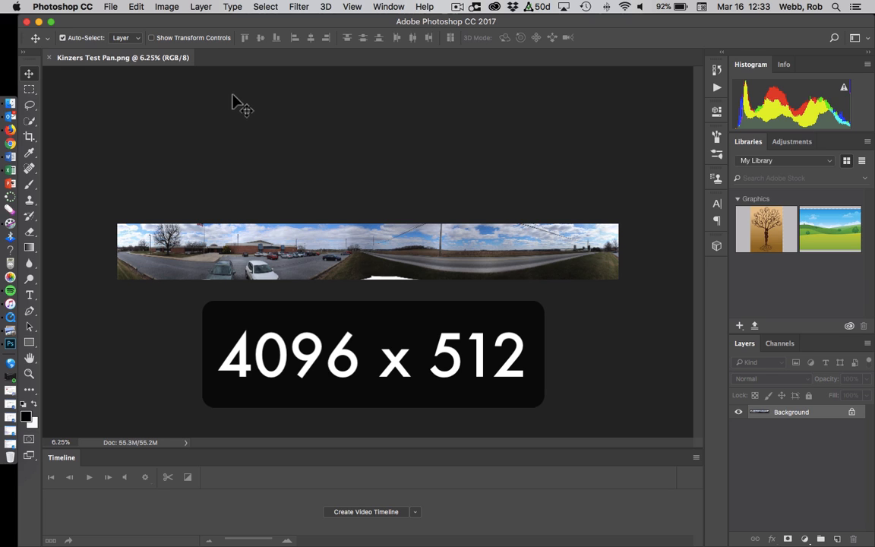
{"action": "left_click", "coordinate": [166, 8]}
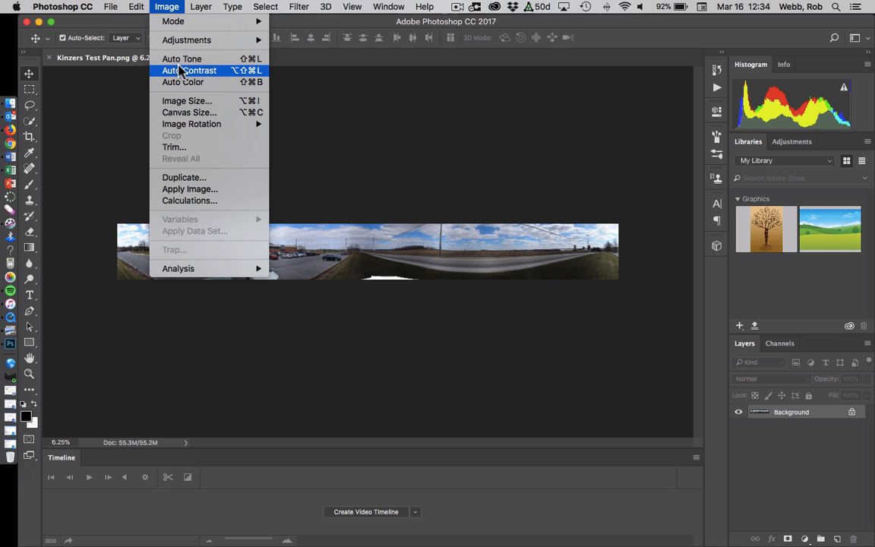
{"action": "left_click", "coordinate": [186, 105]}
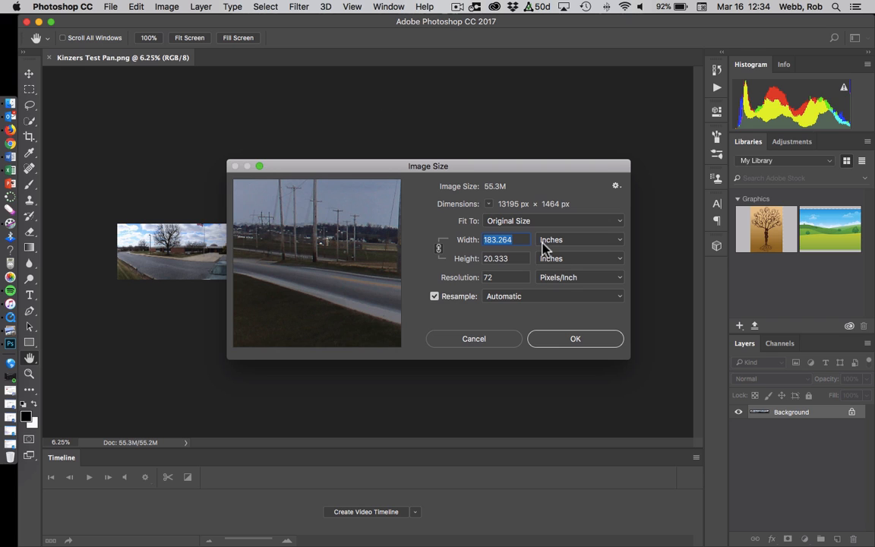
{"action": "left_click", "coordinate": [615, 243]}
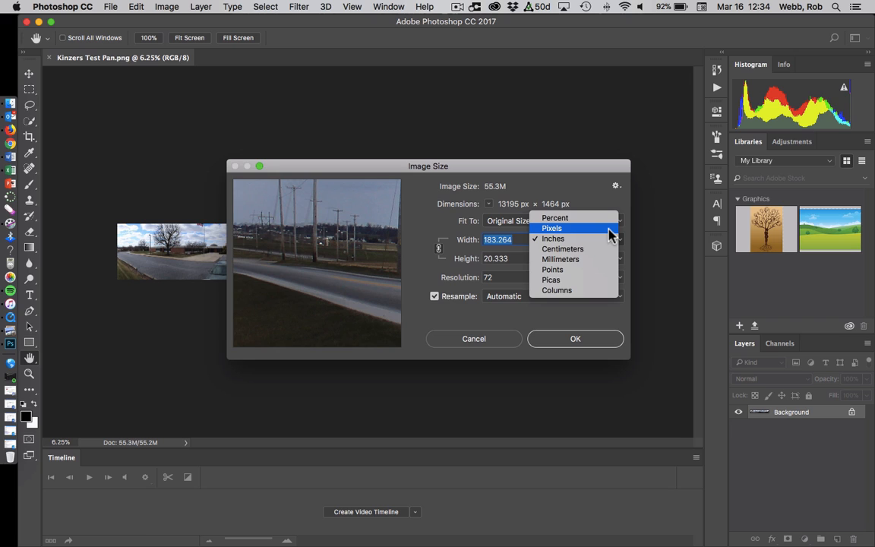
{"action": "left_click", "coordinate": [609, 229]}
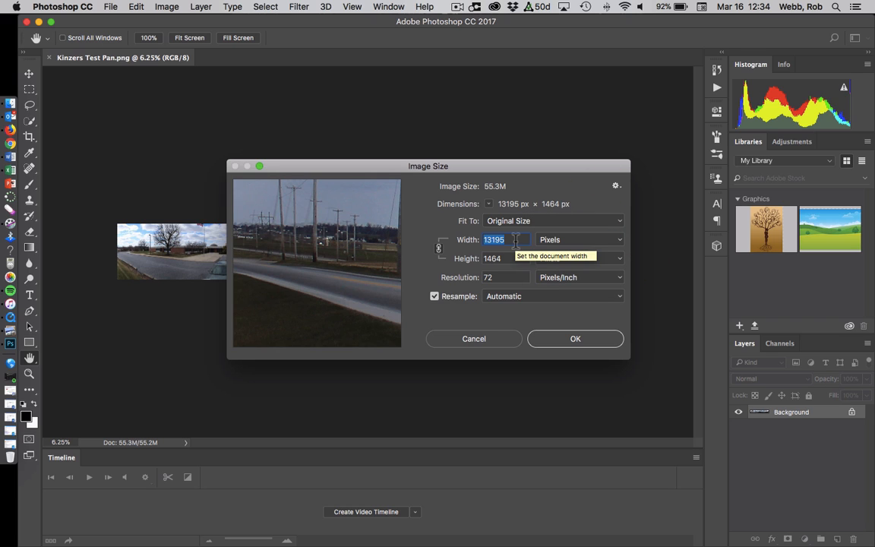
{"action": "type", "text": "4"}
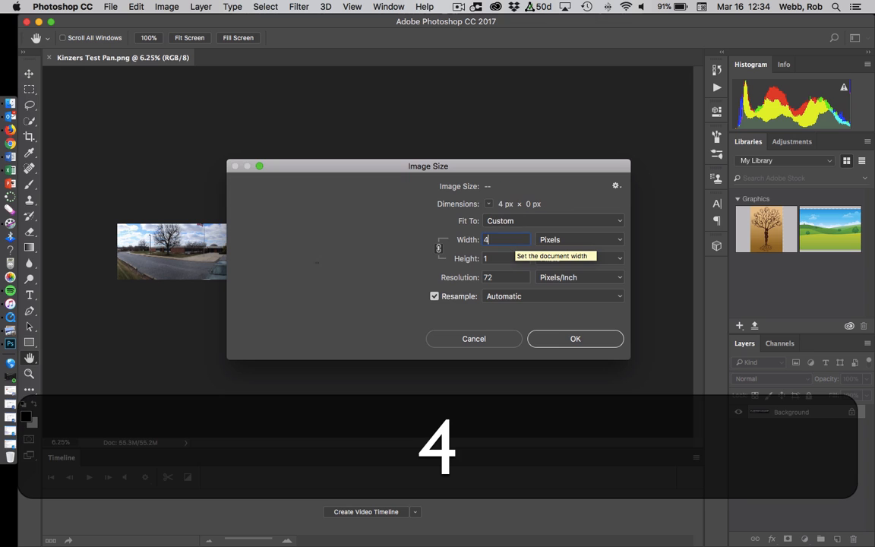
{"action": "type", "text": "096"}
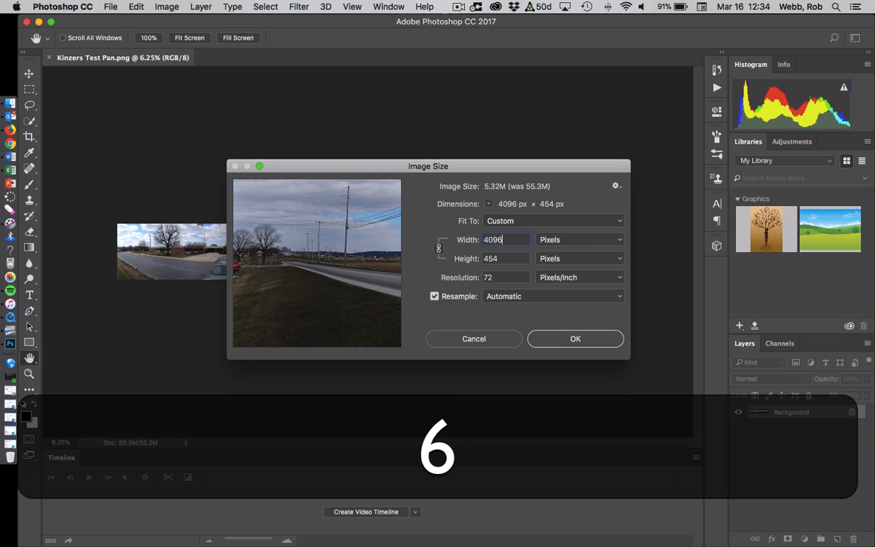
{"action": "key", "text": "Tab"}
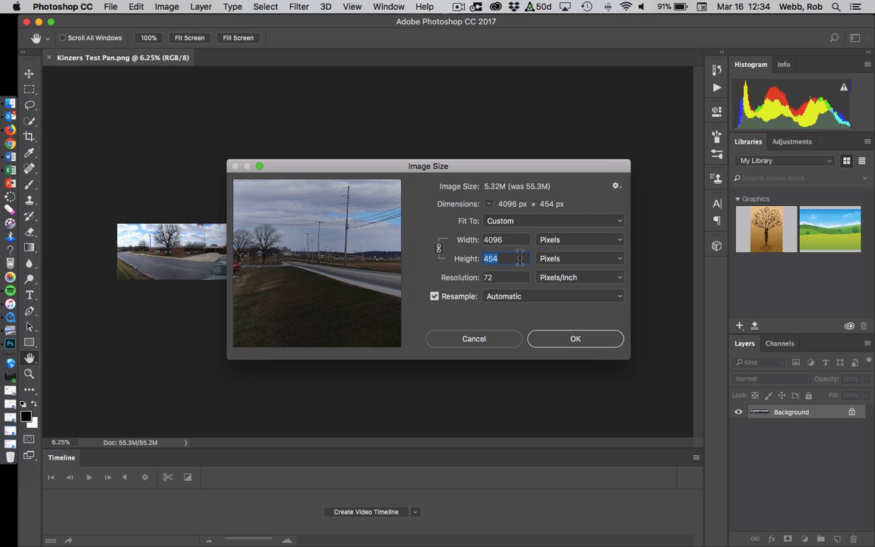
{"action": "left_click", "coordinate": [586, 343]}
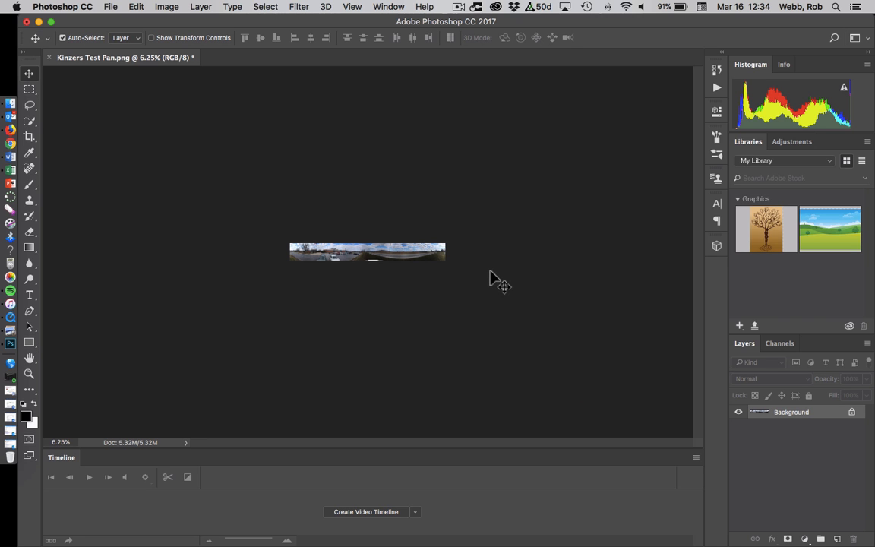
Extend the canvas height to 512 pixels, anchoring the image at the bottom centre so the extra space is added above
{"action": "scroll", "coordinate": [489, 278], "scroll_direction": "up", "scroll_amount": 3}
{"action": "scroll", "coordinate": [490, 278], "scroll_direction": "down", "scroll_amount": 3}
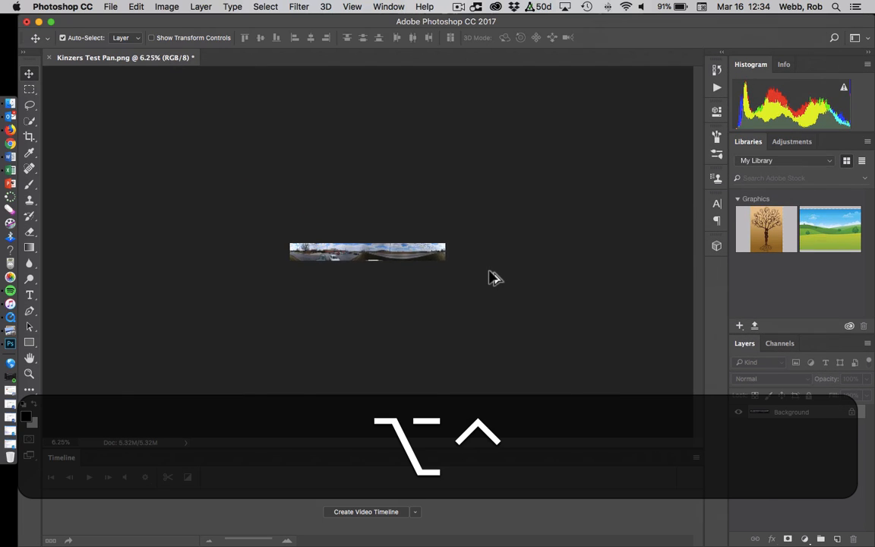
{"action": "scroll", "coordinate": [490, 278], "scroll_direction": "up", "scroll_amount": 10}
{"action": "scroll", "coordinate": [490, 278], "scroll_direction": "down", "scroll_amount": 10}
{"action": "scroll", "coordinate": [489, 278], "scroll_direction": "up", "scroll_amount": 3}
{"action": "scroll", "coordinate": [489, 278], "scroll_direction": "down", "scroll_amount": 4}
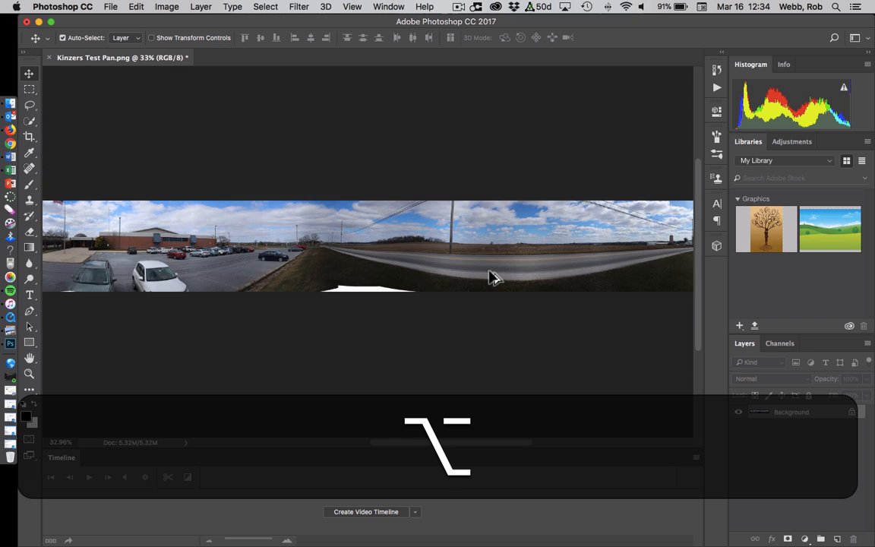
{"action": "scroll", "coordinate": [490, 278], "scroll_direction": "up", "scroll_amount": 2}
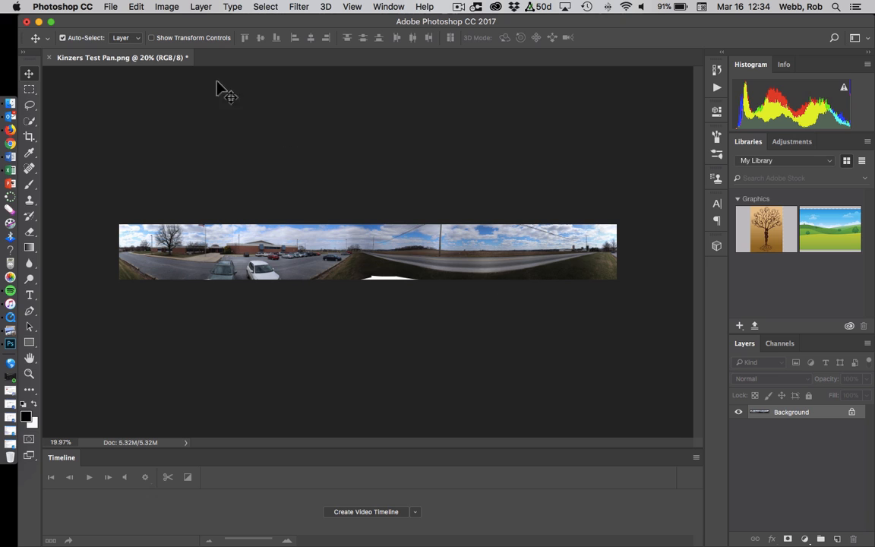
{"action": "left_click", "coordinate": [167, 9]}
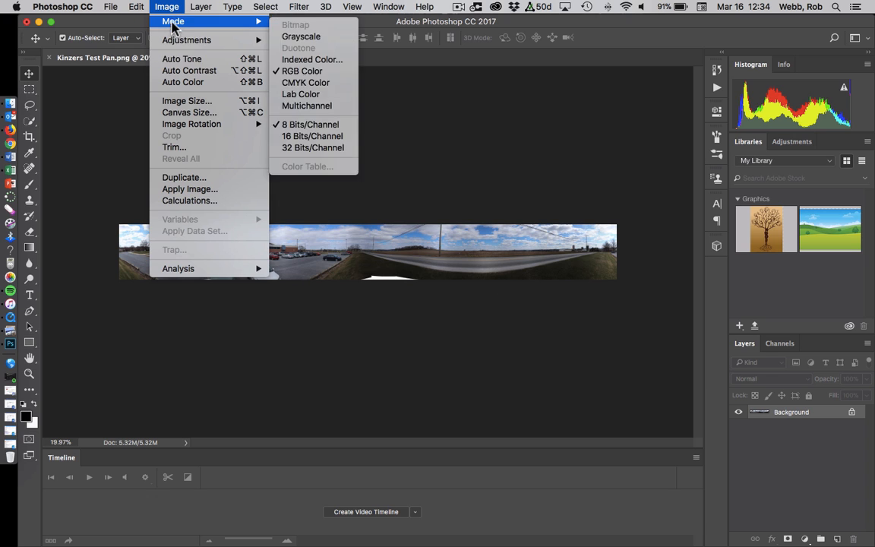
{"action": "left_click", "coordinate": [184, 112]}
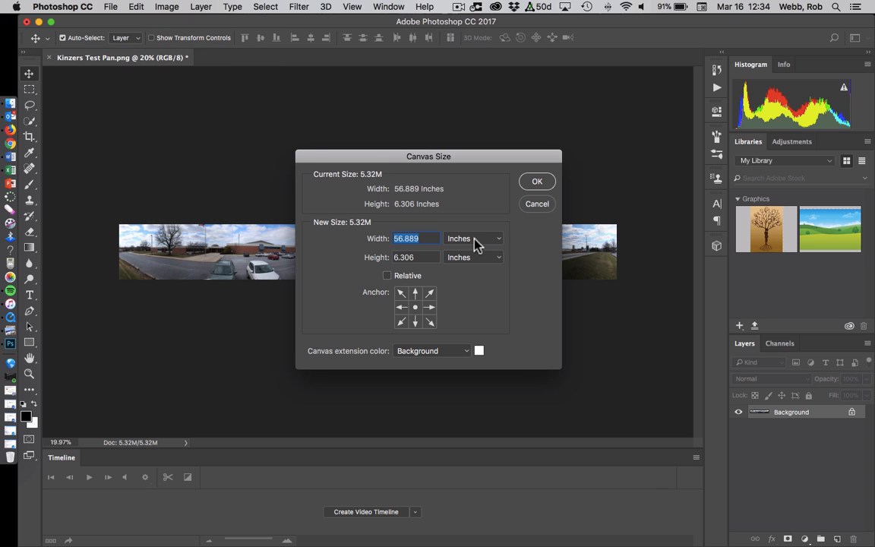
{"action": "left_click", "coordinate": [415, 322]}
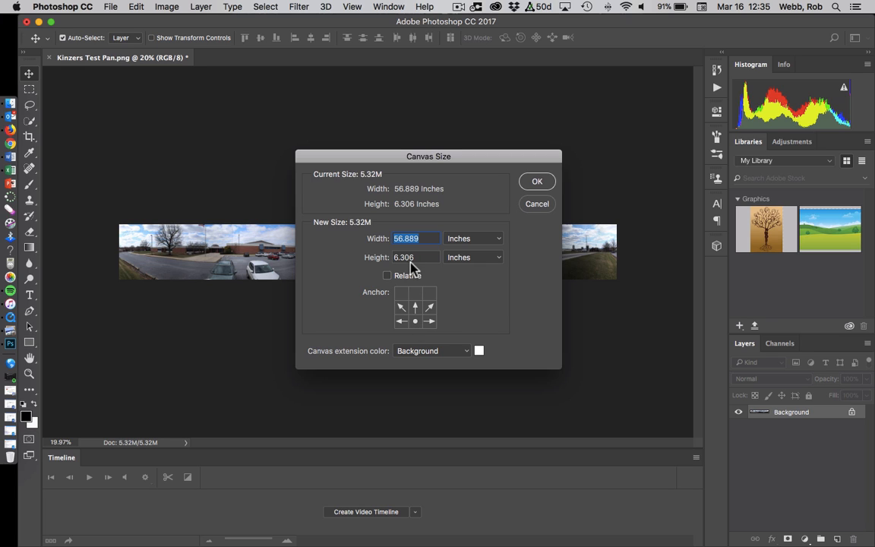
{"action": "double_click", "coordinate": [408, 258]}
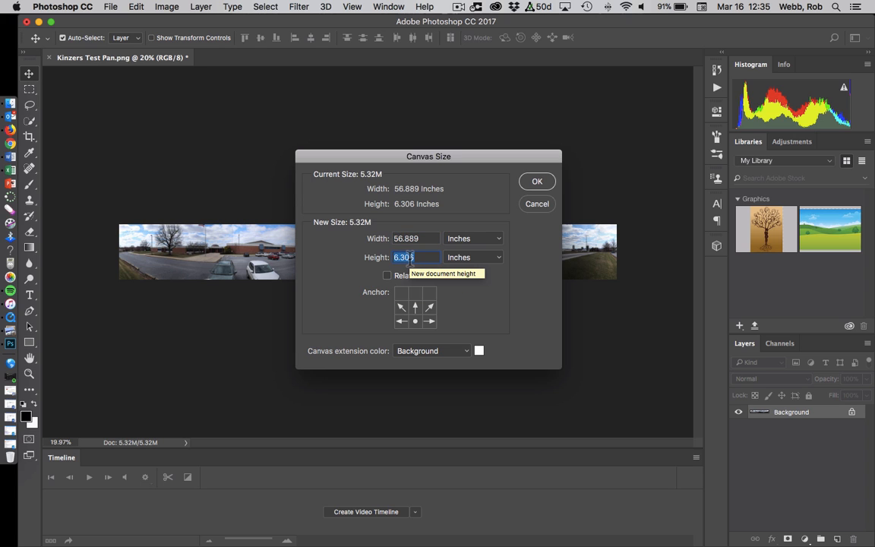
{"action": "left_click", "coordinate": [474, 258]}
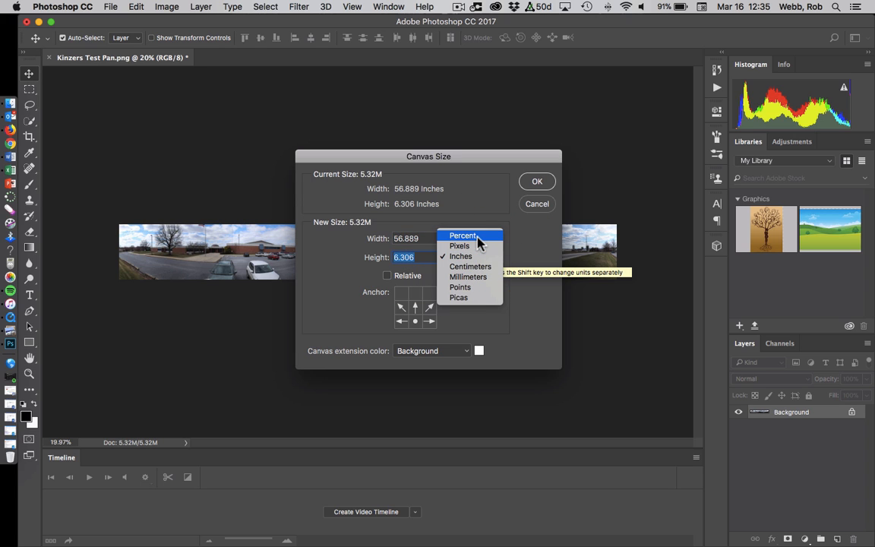
{"action": "left_click", "coordinate": [460, 246]}
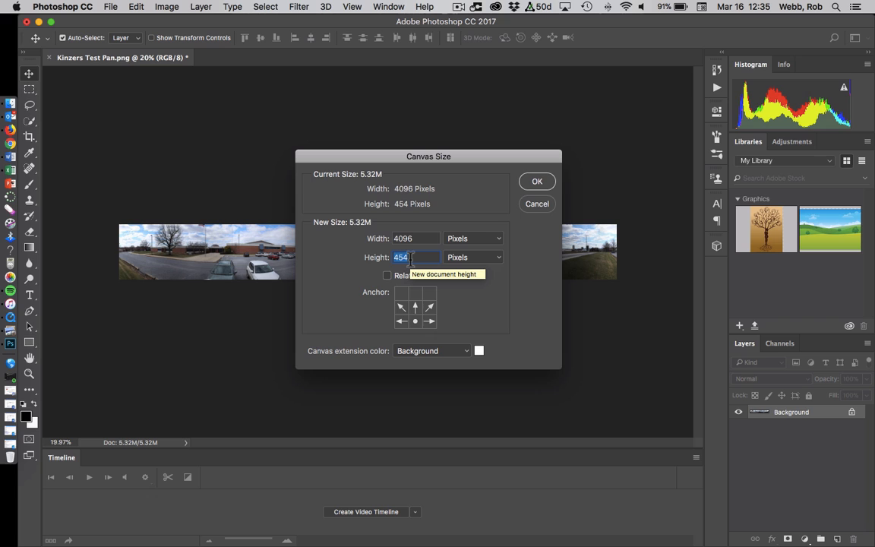
{"action": "type", "text": "512"}
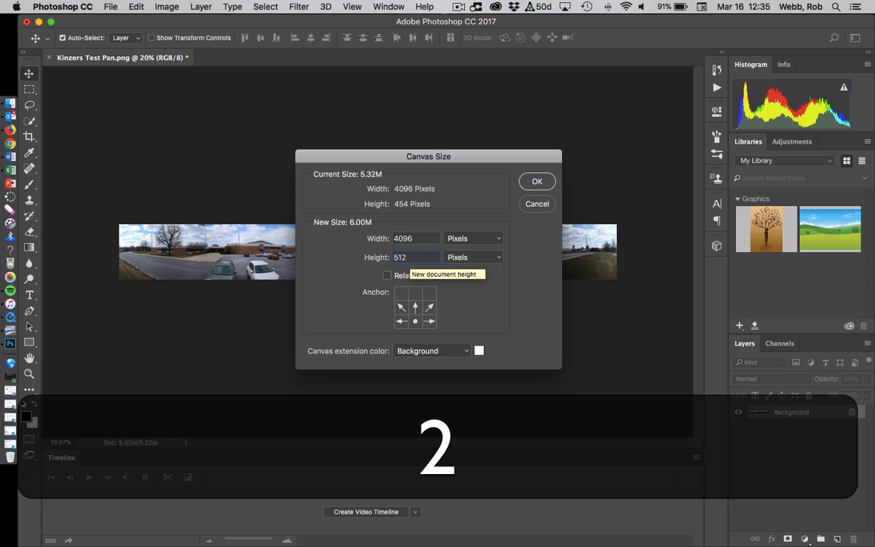
{"action": "key", "text": "Tab"}
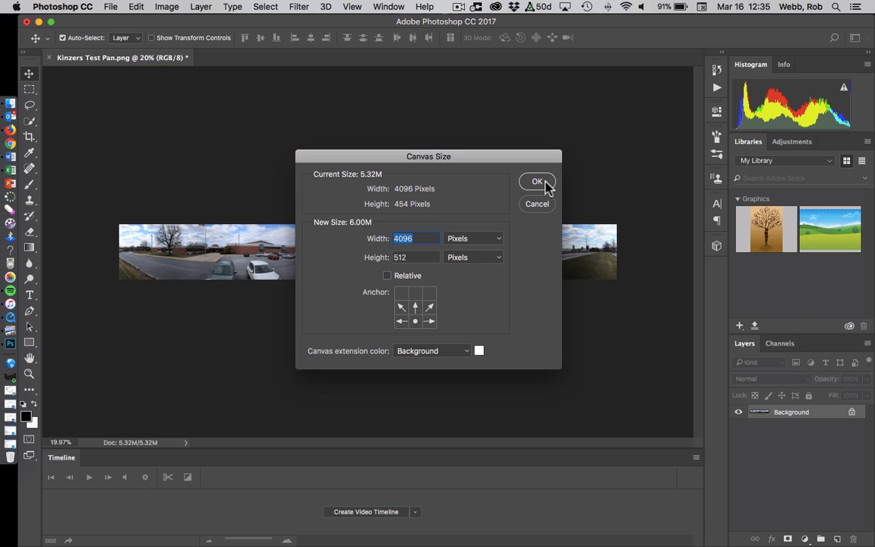
{"action": "left_click", "coordinate": [544, 182]}
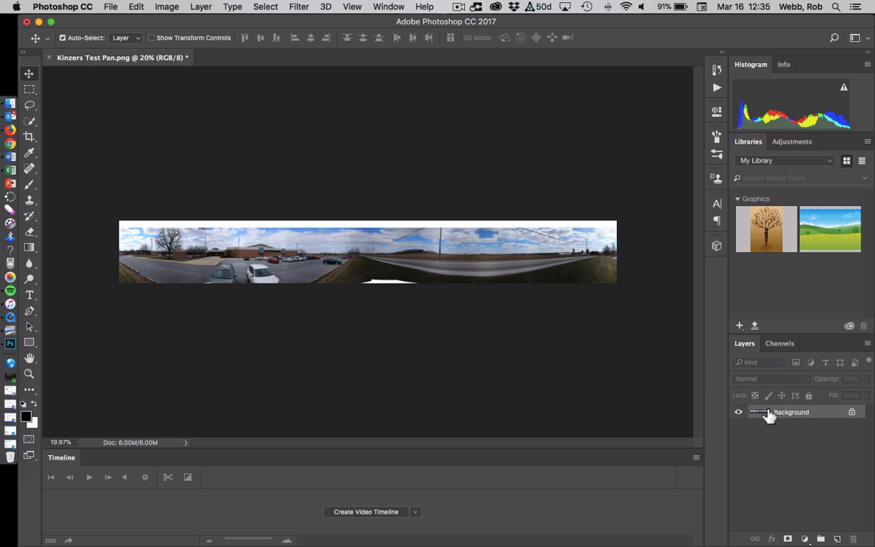
Convert the locked Background layer into a regular layer, keeping the default name and settings
{"action": "left_click", "coordinate": [797, 414]}
{"action": "double_click", "coordinate": [797, 414]}
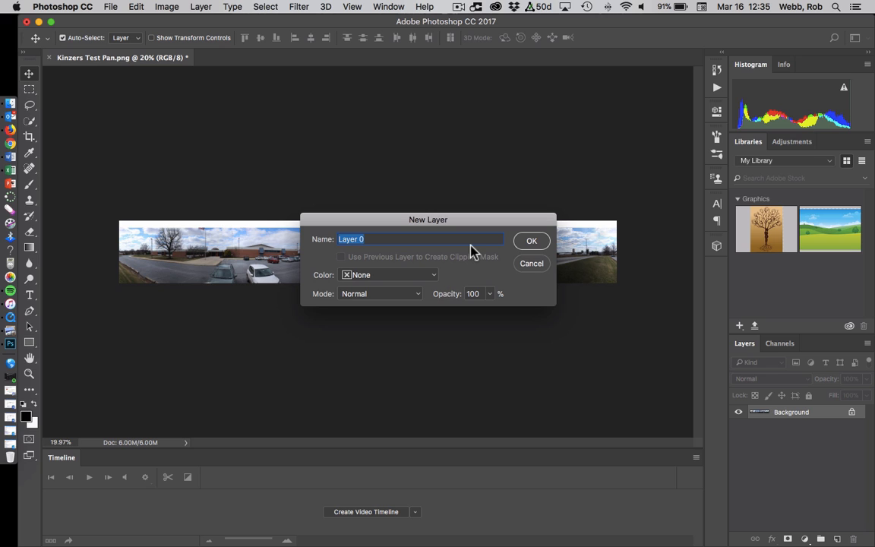
{"action": "key", "text": "Return"}
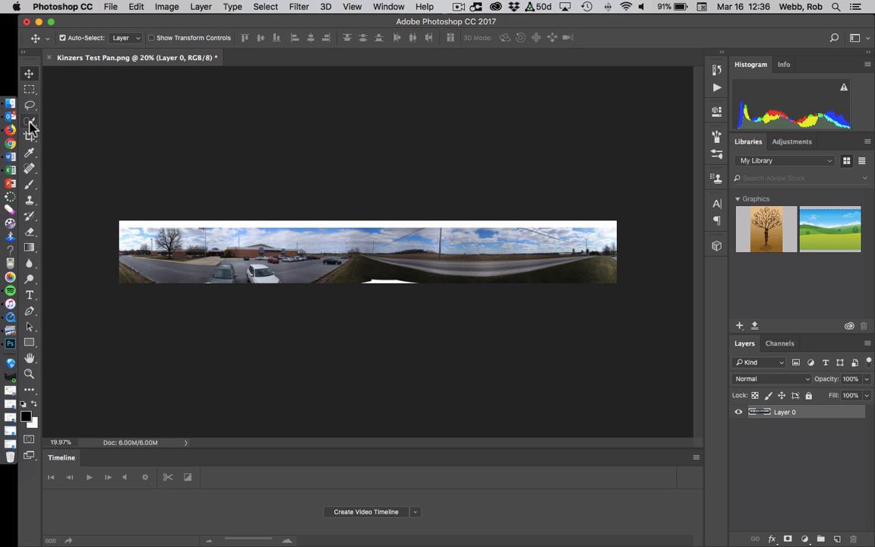
Select the white strip above the panorama's sky with the Magic Wand tool
{"action": "left_click", "coordinate": [28, 327]}
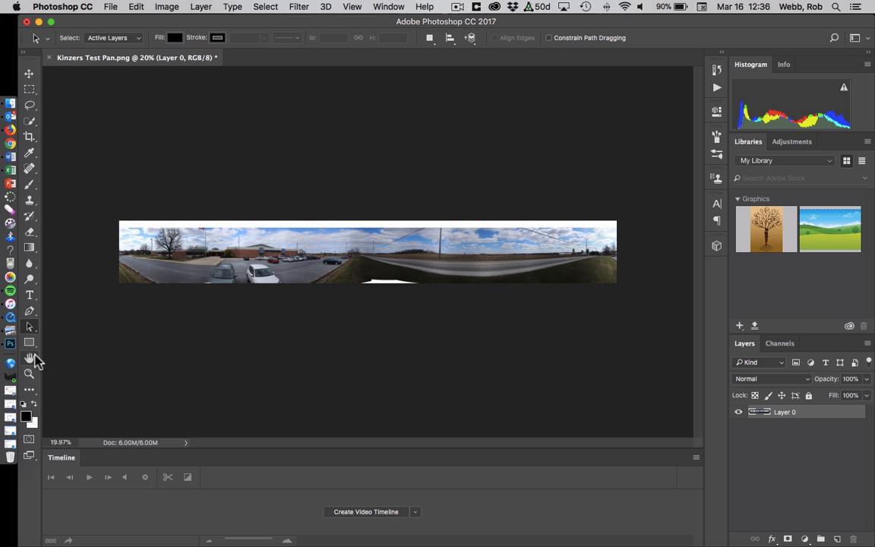
{"action": "key", "text": "shift+w"}
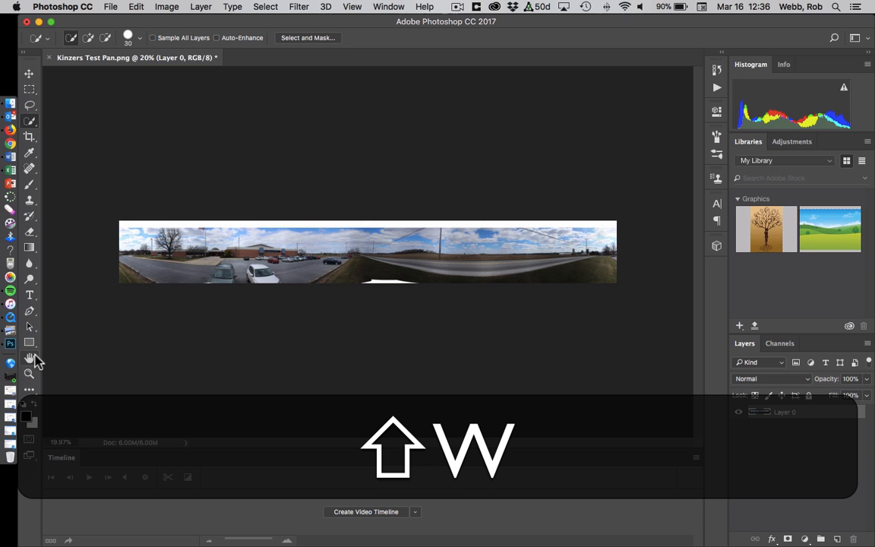
{"action": "left_click", "coordinate": [32, 124]}
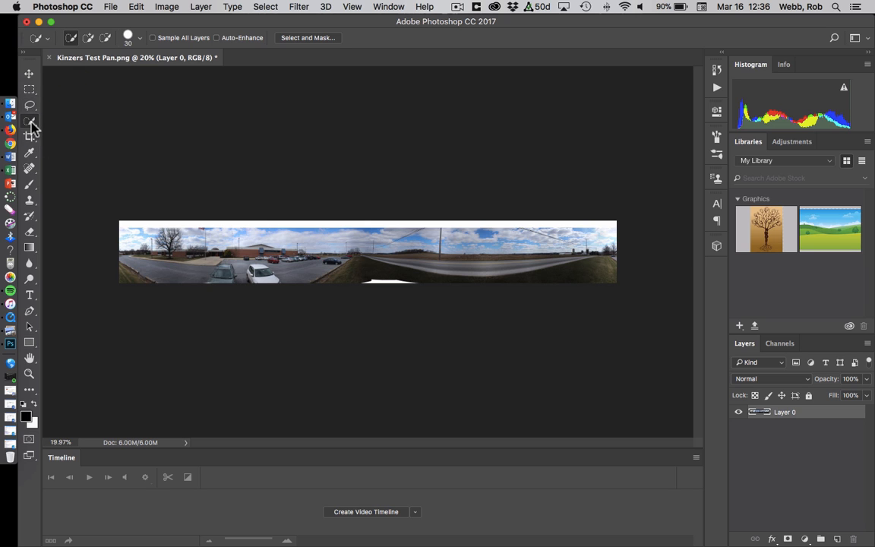
{"action": "left_click", "coordinate": [30, 122]}
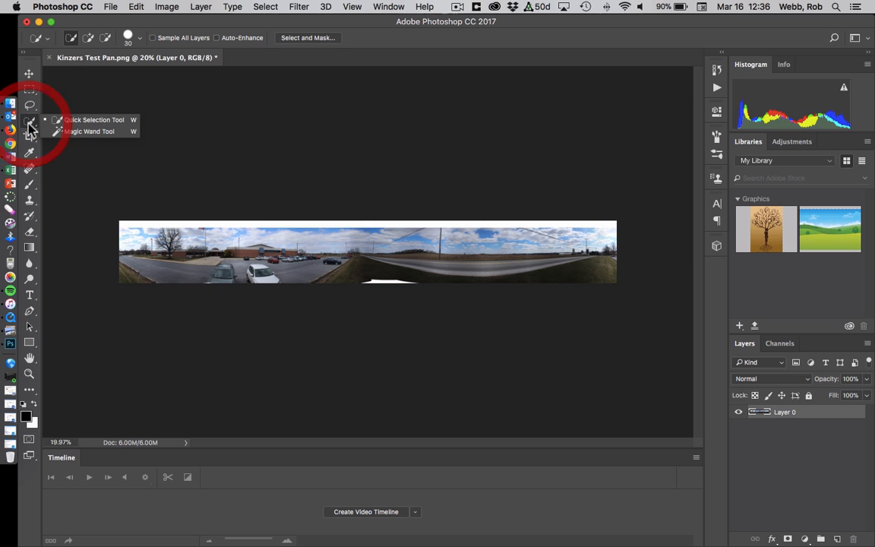
{"action": "left_click", "coordinate": [83, 132]}
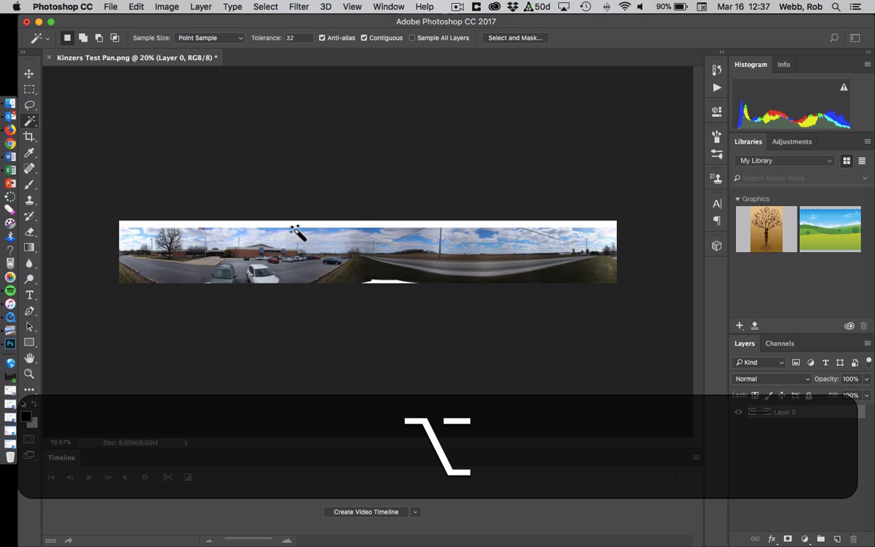
{"action": "scroll", "coordinate": [294, 229], "scroll_direction": "up", "scroll_amount": 1}
{"action": "scroll", "coordinate": [293, 227], "scroll_direction": "down", "scroll_amount": 1}
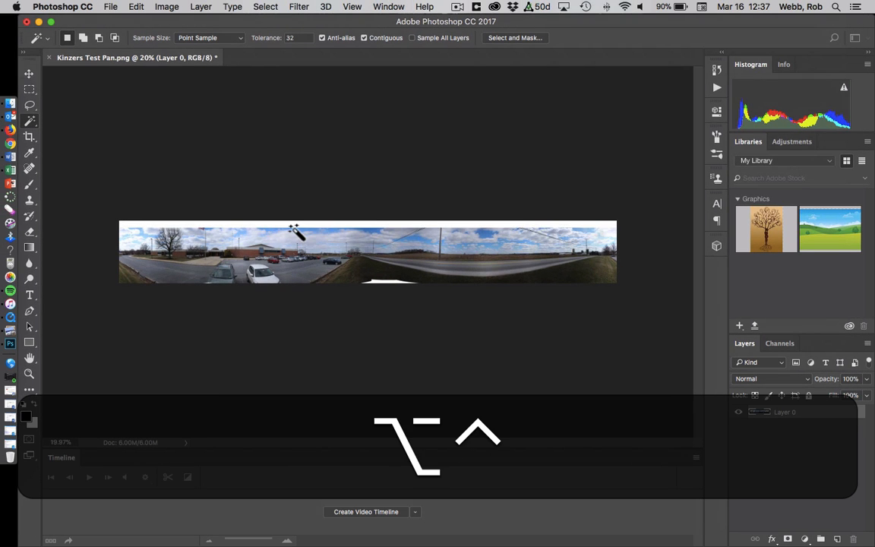
{"action": "scroll", "coordinate": [295, 229], "scroll_direction": "up", "scroll_amount": 10}
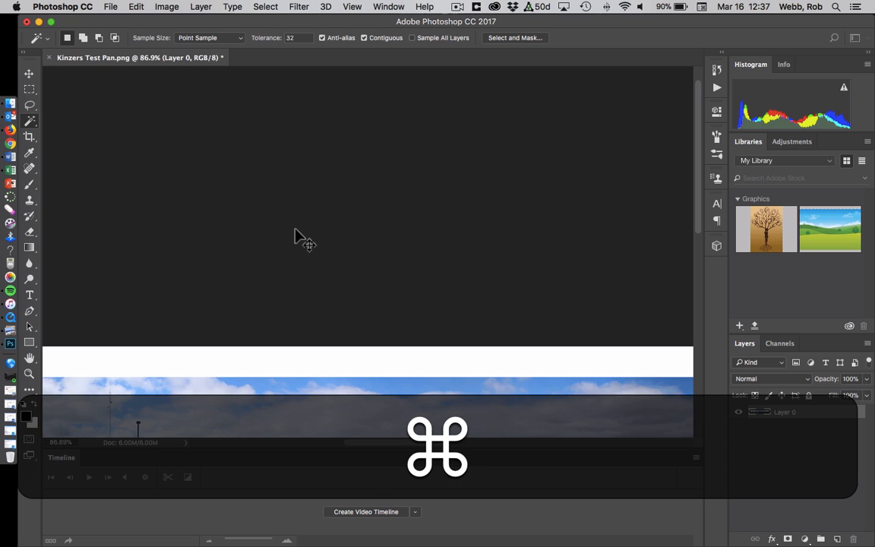
{"action": "scroll", "coordinate": [294, 230], "scroll_direction": "right", "scroll_amount": 2}
{"action": "scroll", "coordinate": [300, 240], "scroll_direction": "down", "scroll_amount": 8}
{"action": "scroll", "coordinate": [301, 242], "scroll_direction": "up", "scroll_amount": 8}
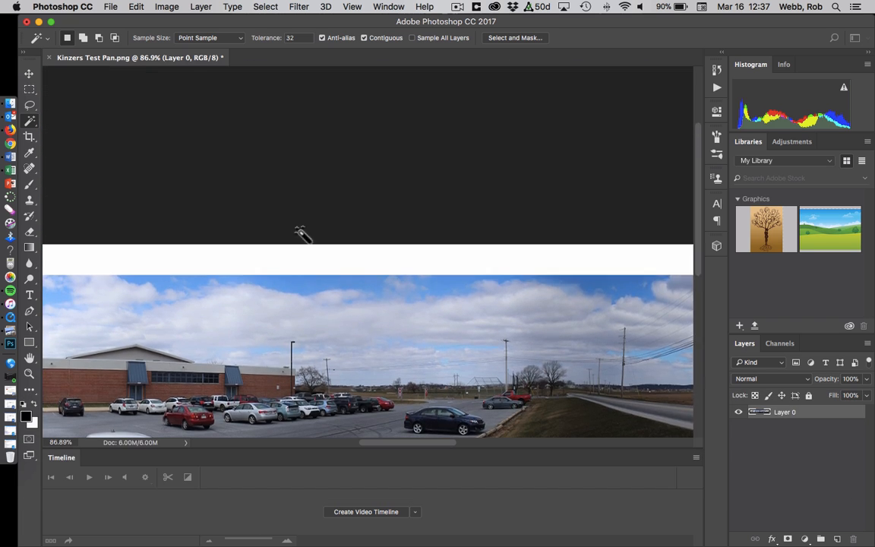
{"action": "left_click", "coordinate": [309, 328]}
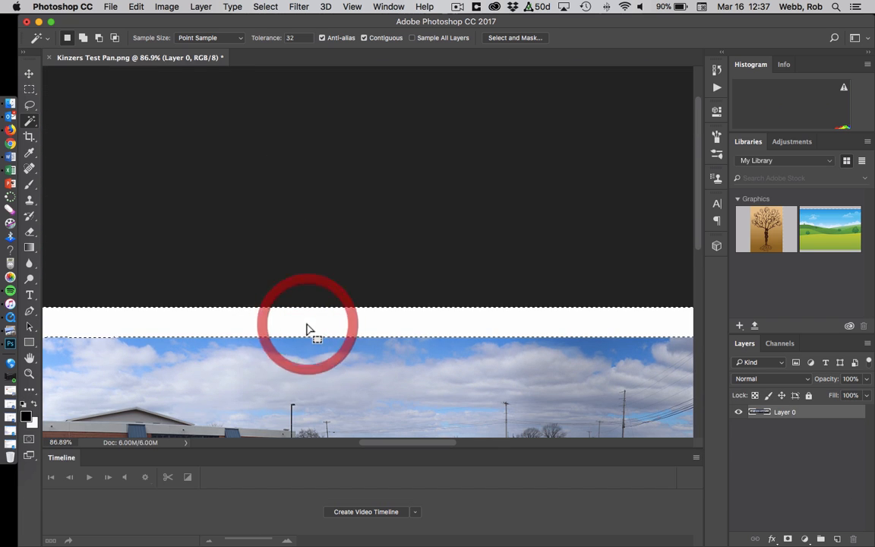
Examine how closely the selection follows the boundary between the white strip and the sky along the panorama
{"action": "scroll", "coordinate": [324, 318], "scroll_direction": "left", "scroll_amount": 3}
{"action": "scroll", "coordinate": [325, 316], "scroll_direction": "right", "scroll_amount": 5}
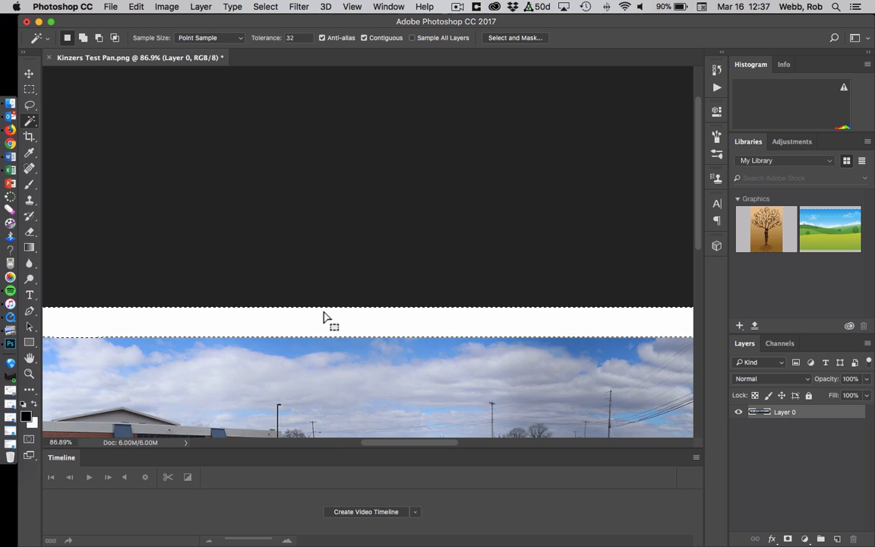
{"action": "scroll", "coordinate": [324, 312], "scroll_direction": "down", "scroll_amount": 6}
{"action": "scroll", "coordinate": [323, 313], "scroll_direction": "up", "scroll_amount": 2}
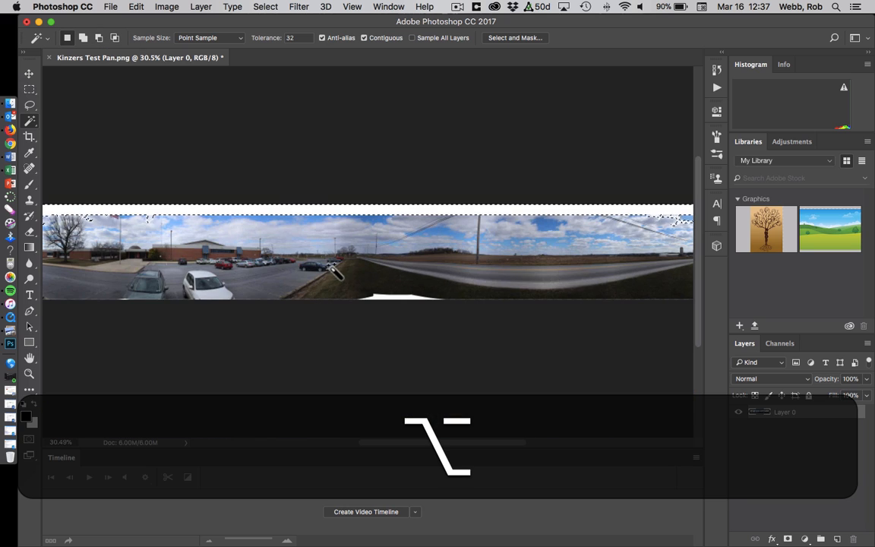
{"action": "scroll", "coordinate": [334, 272], "scroll_direction": "right", "scroll_amount": 5}
{"action": "scroll", "coordinate": [329, 267], "scroll_direction": "left", "scroll_amount": 10}
{"action": "scroll", "coordinate": [330, 267], "scroll_direction": "right", "scroll_amount": 3}
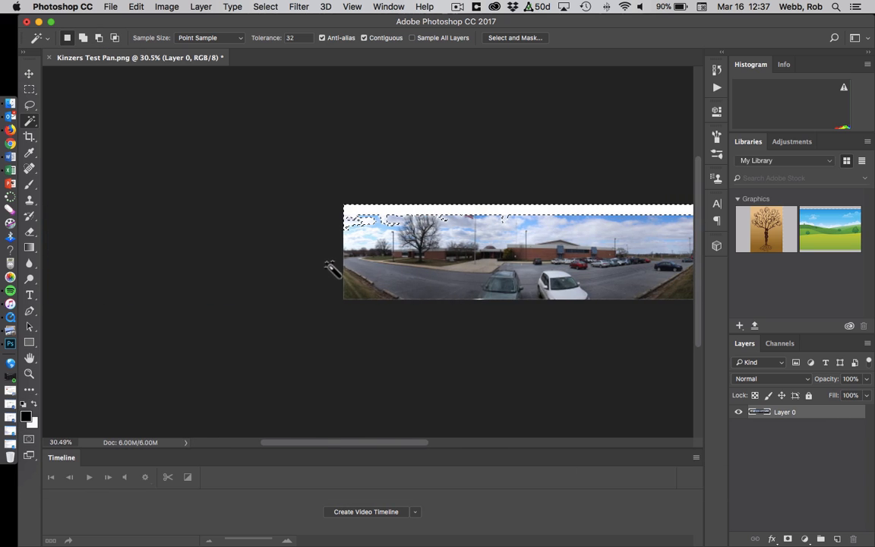
Delete the selected white strip above the panorama's sky, leaving that area transparent
{"action": "scroll", "coordinate": [332, 270], "scroll_direction": "right", "scroll_amount": 8}
{"action": "scroll", "coordinate": [331, 270], "scroll_direction": "left", "scroll_amount": 2}
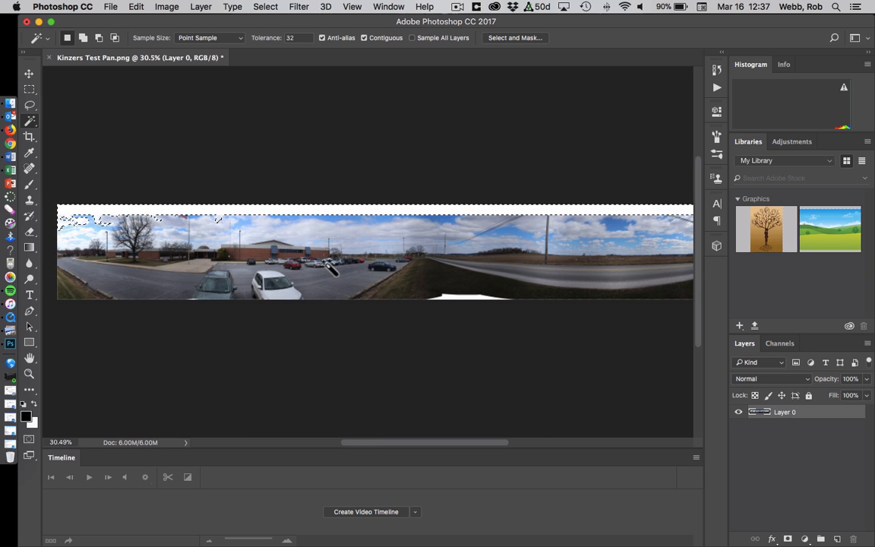
{"action": "scroll", "coordinate": [331, 267], "scroll_direction": "right", "scroll_amount": 5}
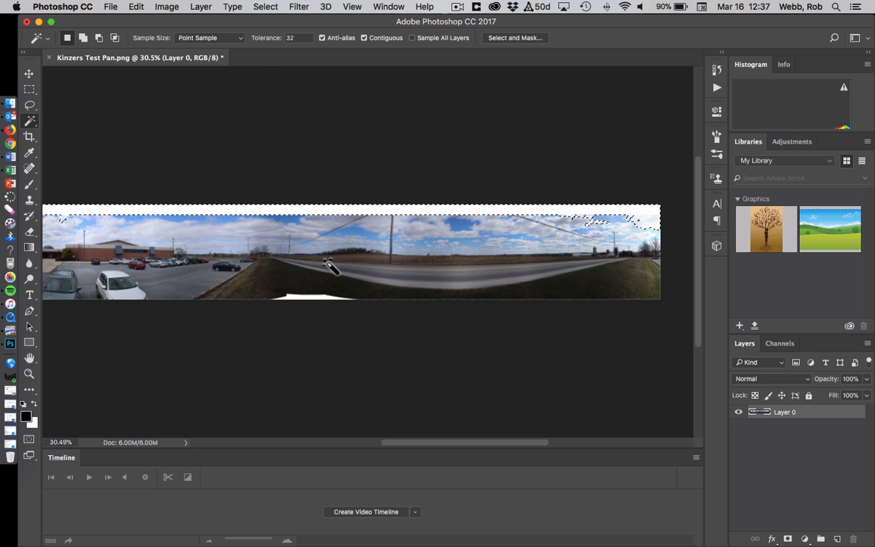
{"action": "scroll", "coordinate": [329, 266], "scroll_direction": "left", "scroll_amount": 5}
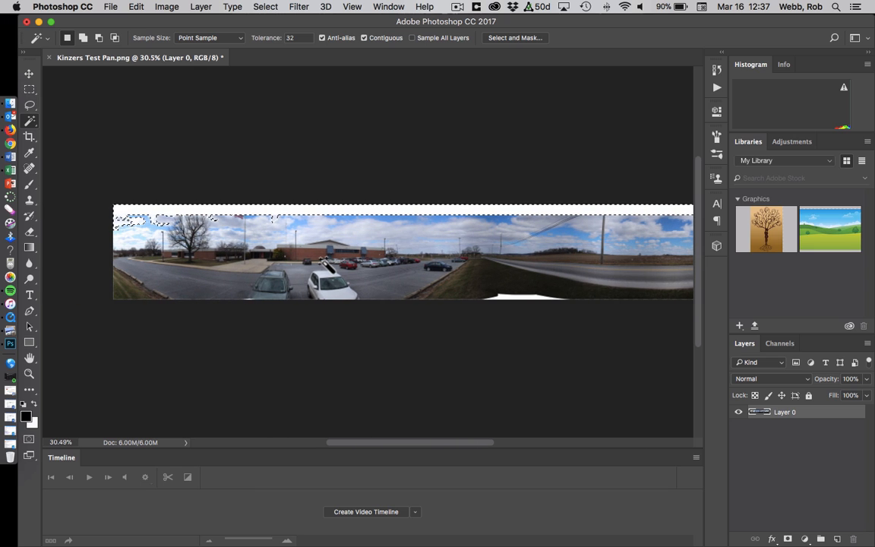
{"action": "key", "text": "BackSpace"}
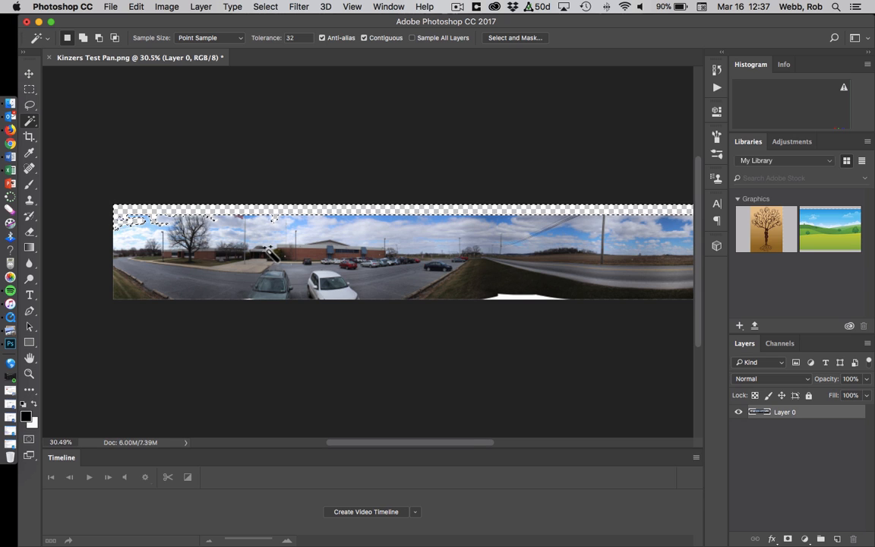
Set the Magic Wand tolerance to 60 and select the blue sky patch along the sky's upper edge above the parking lot
{"action": "left_click", "coordinate": [349, 220]}
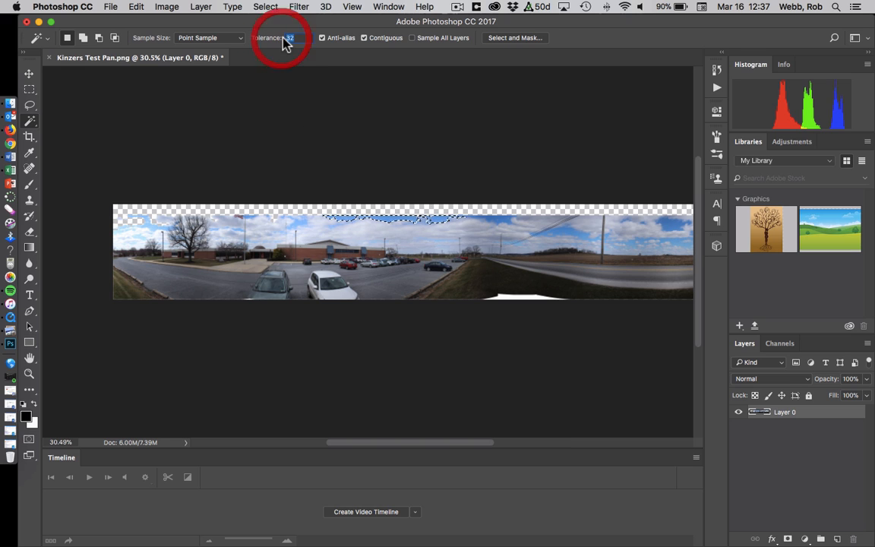
{"action": "type", "text": "60"}
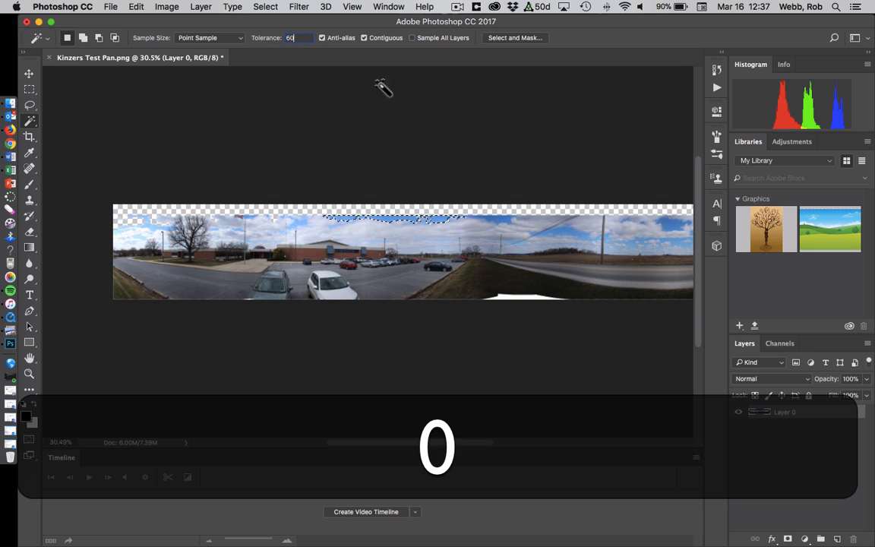
{"action": "key", "text": "Return"}
{"action": "left_click", "coordinate": [488, 220]}
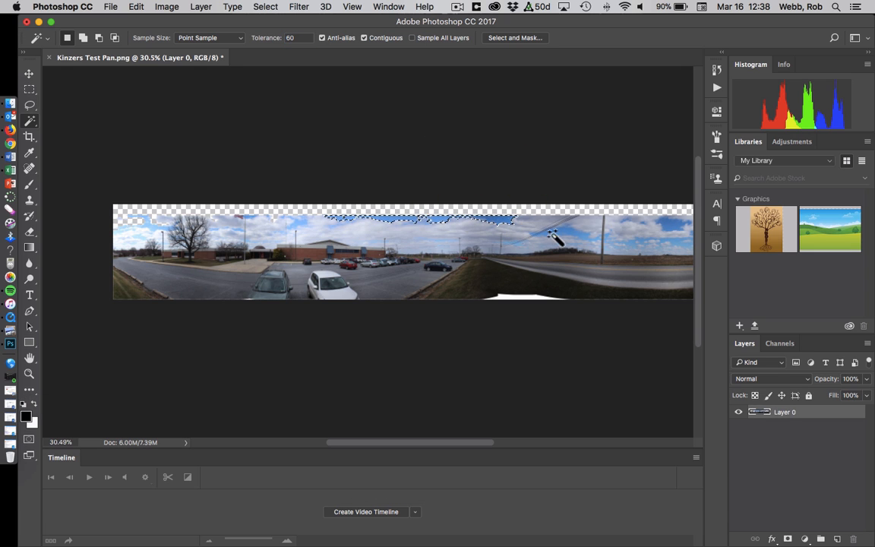
Try Magic Wand selections on the sky around the bare tree and flagpole, and delete the blue patch above the school building
{"action": "left_click", "coordinate": [152, 231]}
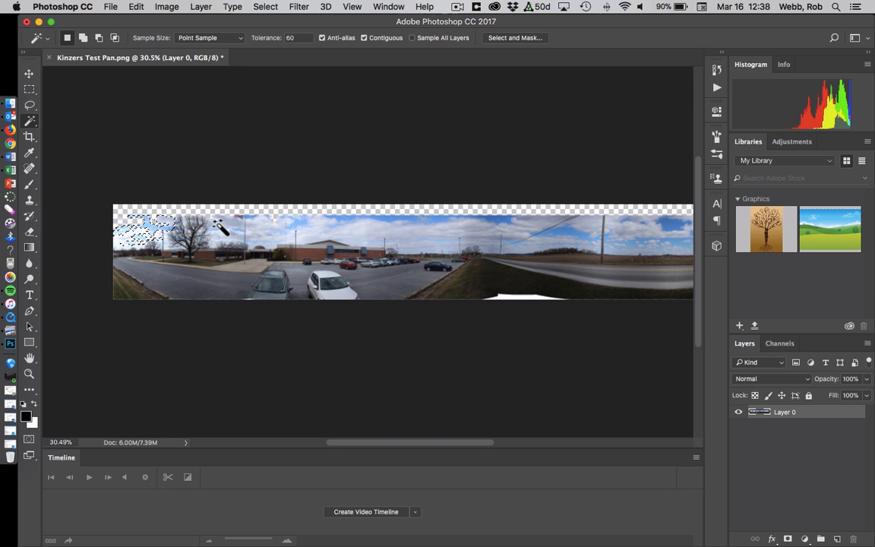
{"action": "left_click", "coordinate": [238, 235]}
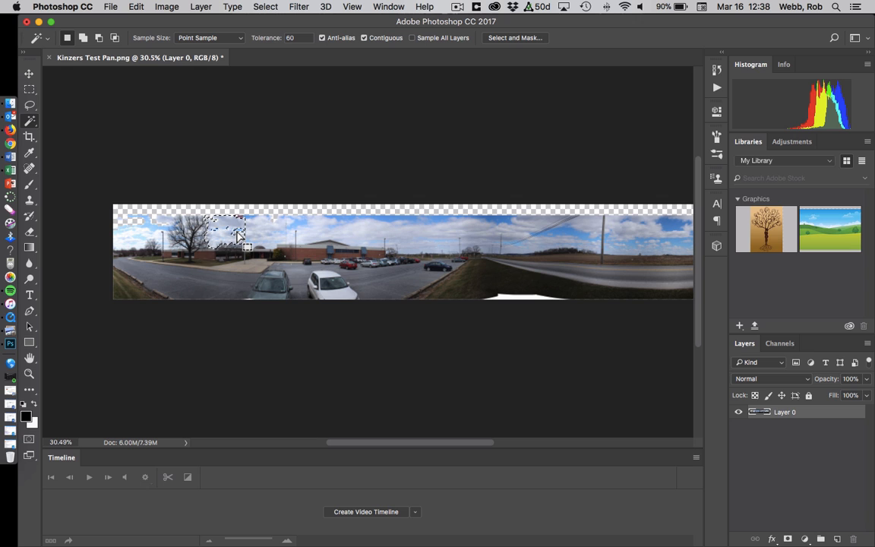
{"action": "left_click", "coordinate": [300, 221]}
{"action": "key", "text": "BackSpace"}
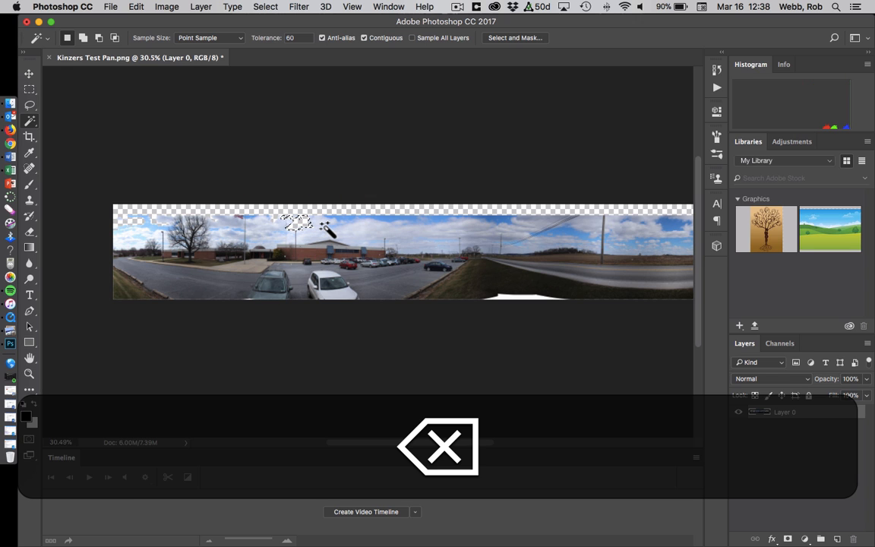
{"action": "left_click", "coordinate": [317, 230]}
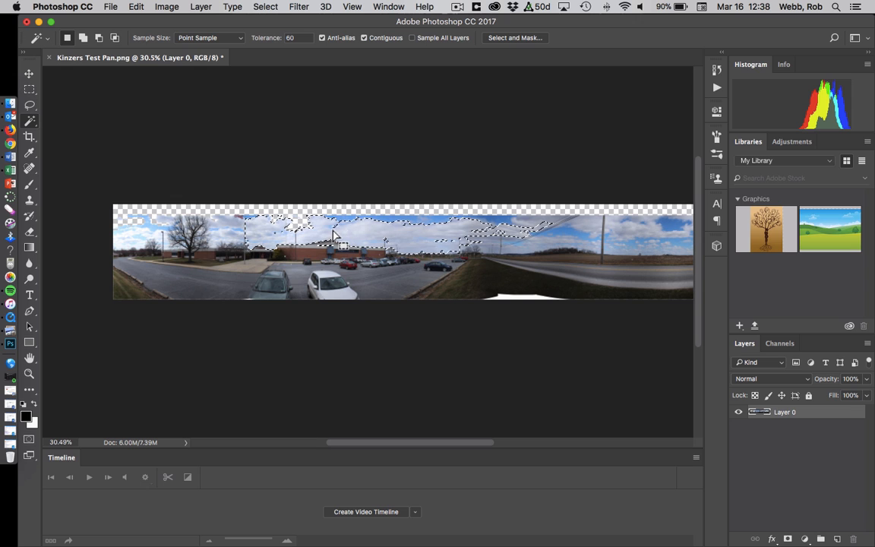
{"action": "left_click", "coordinate": [332, 230]}
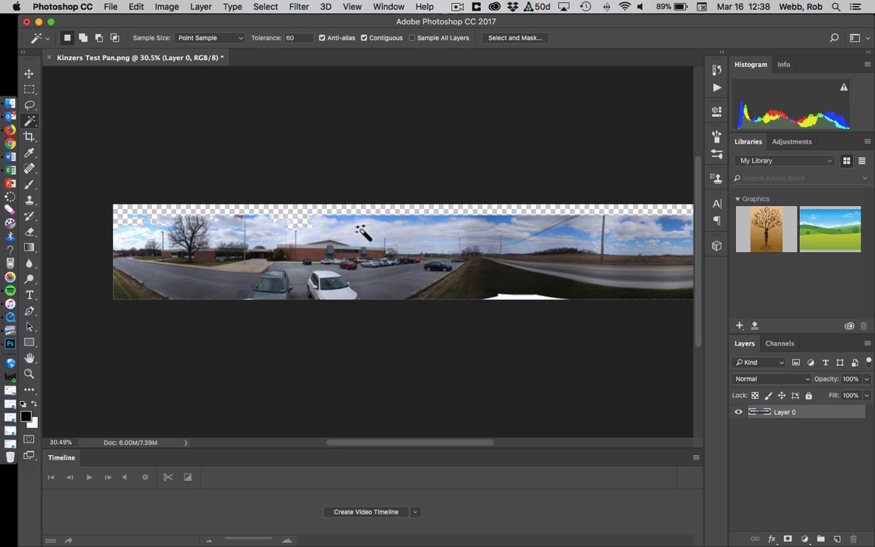
{"action": "left_click", "coordinate": [362, 233]}
{"action": "left_click", "coordinate": [362, 233]}
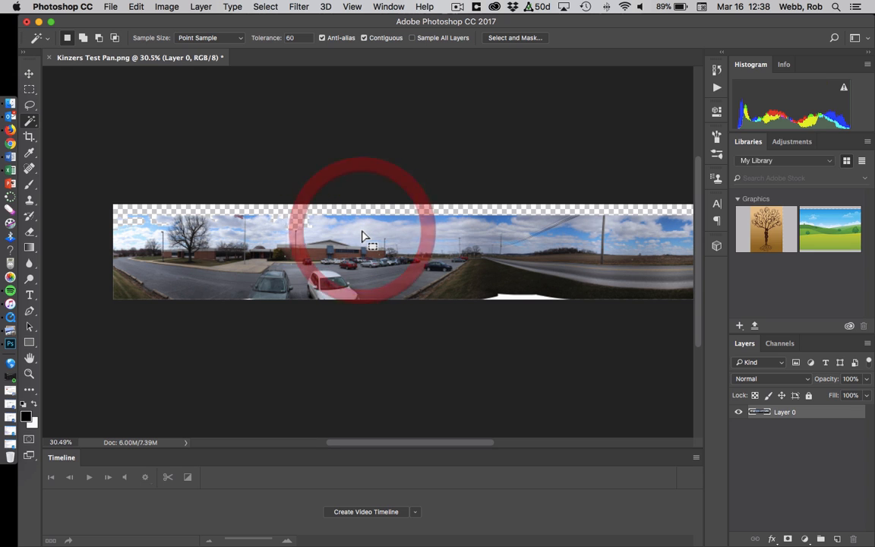
{"action": "left_click", "coordinate": [460, 230]}
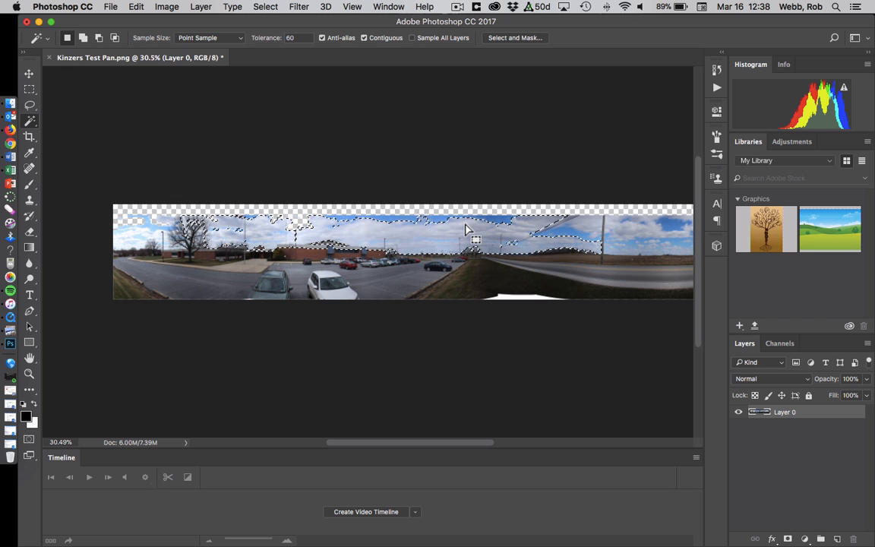
{"action": "left_click", "coordinate": [453, 228]}
{"action": "left_click", "coordinate": [403, 224]}
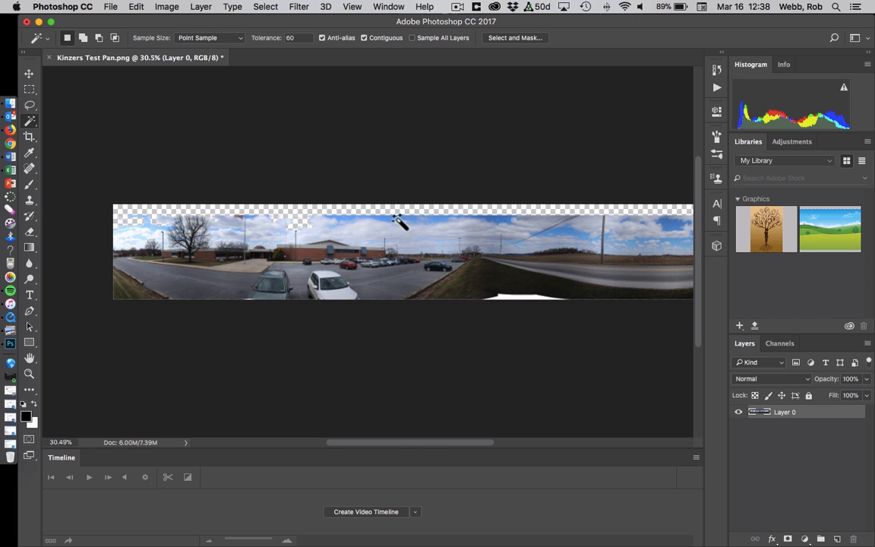
Delete the blue sky band above the parking lot and the blue patch beneath the power line left of the utility pole
{"action": "left_click", "coordinate": [404, 222]}
{"action": "key", "text": "BackSpace"}
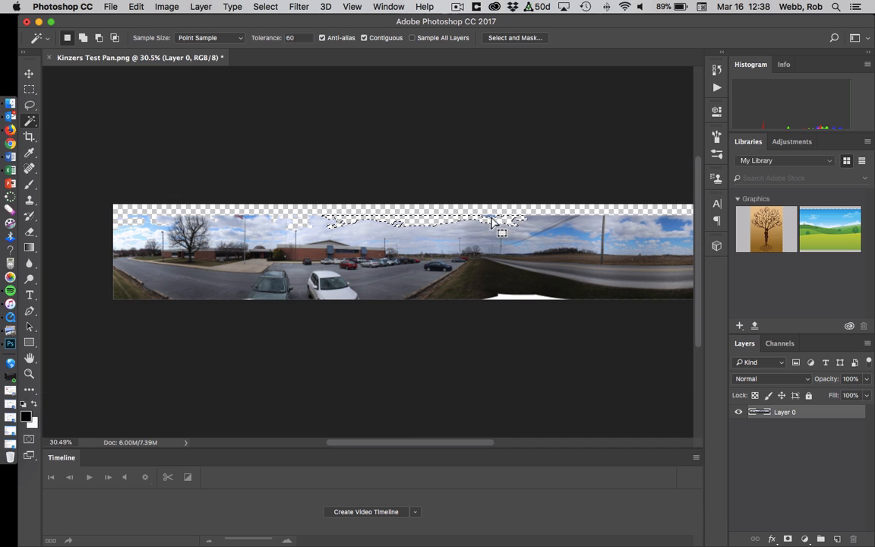
{"action": "left_click", "coordinate": [486, 216]}
{"action": "left_click", "coordinate": [566, 237]}
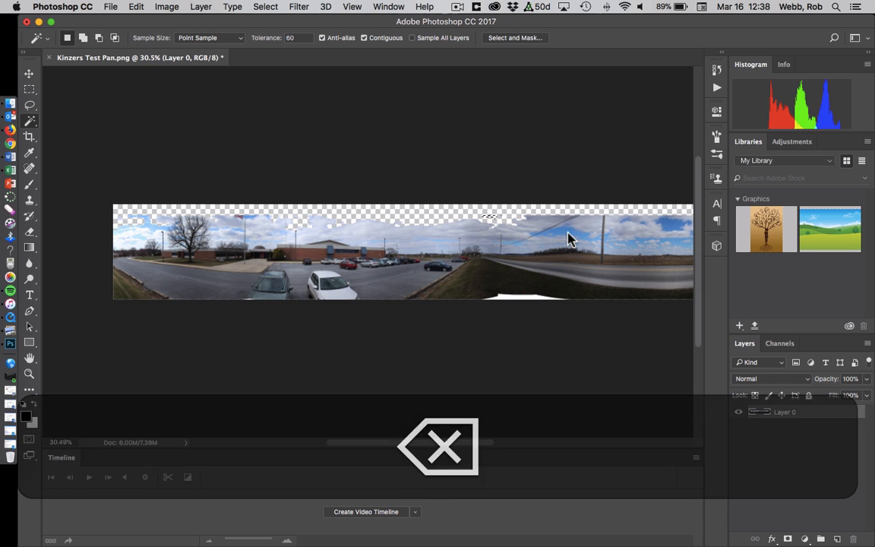
{"action": "key", "text": "BackSpace"}
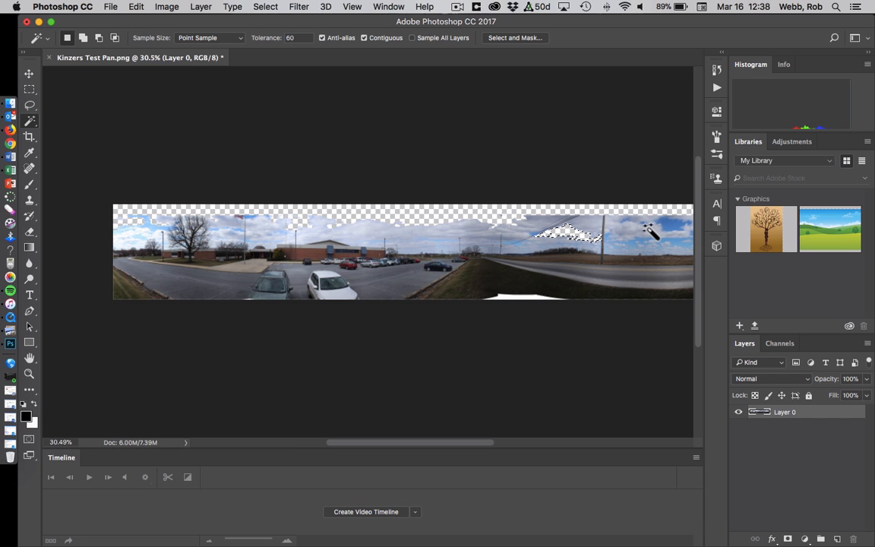
Select and delete the blue and cloudy sky areas to the right of the utility pole
{"action": "left_click", "coordinate": [672, 230]}
{"action": "key", "text": "BackSpace"}
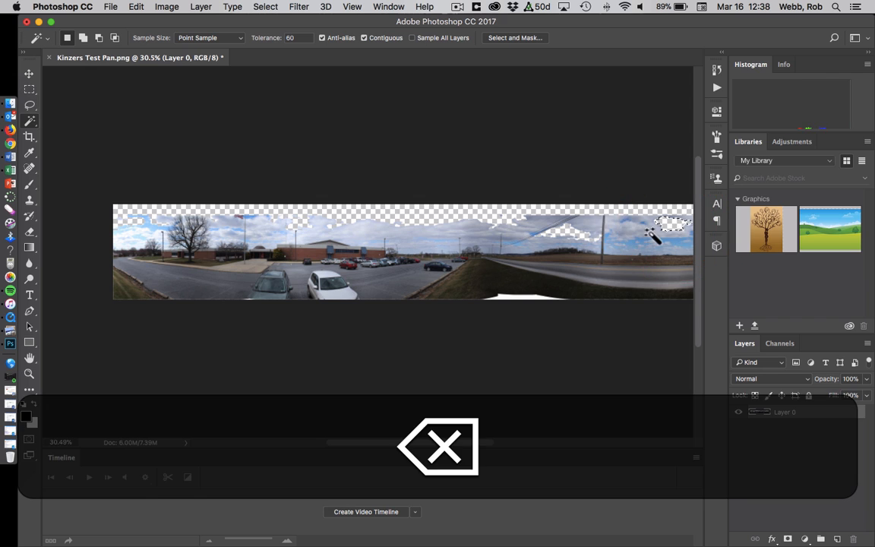
{"action": "left_click", "coordinate": [657, 237]}
{"action": "key", "text": "BackSpace"}
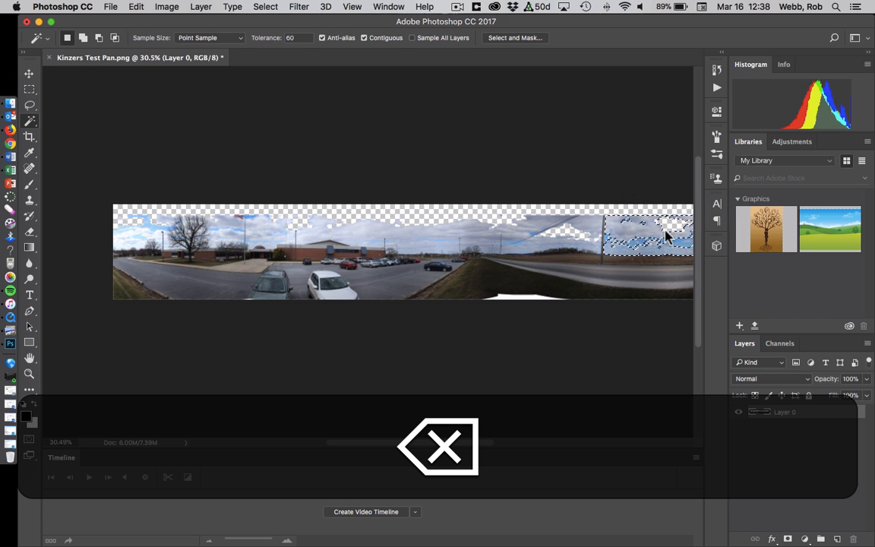
{"action": "left_click", "coordinate": [680, 242]}
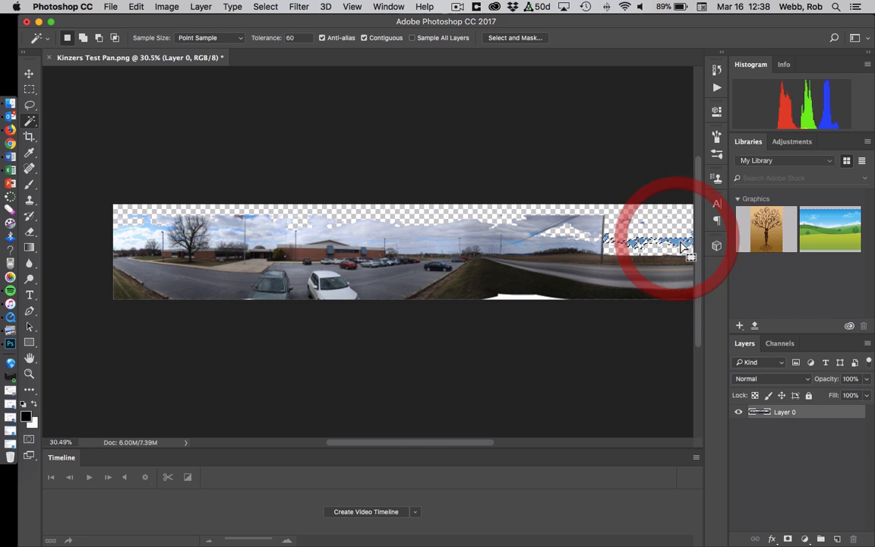
{"action": "key", "text": "BackSpace"}
Try to clear the leftover sky specks right of the utility pole, and delete the cloud wedge between the pole and power line
{"action": "left_click", "coordinate": [644, 226]}
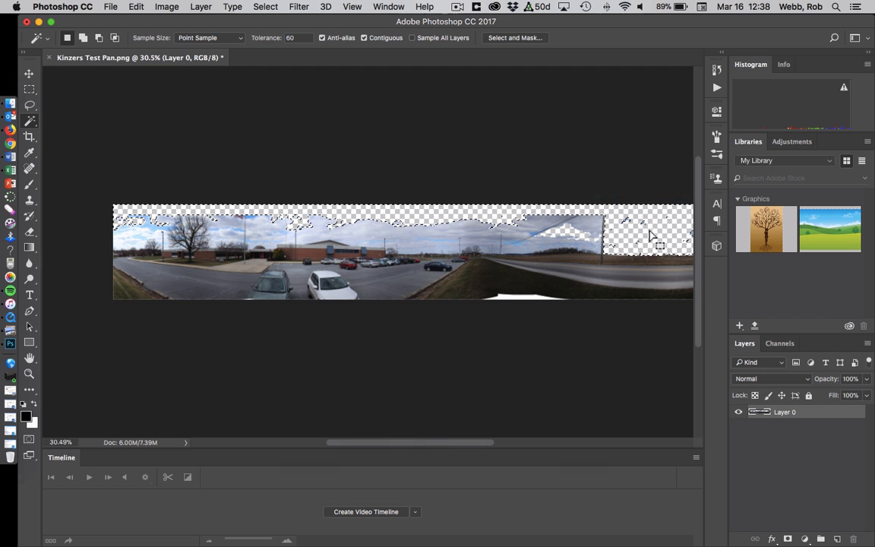
{"action": "key", "text": "BackSpace"}
{"action": "left_click", "coordinate": [642, 228]}
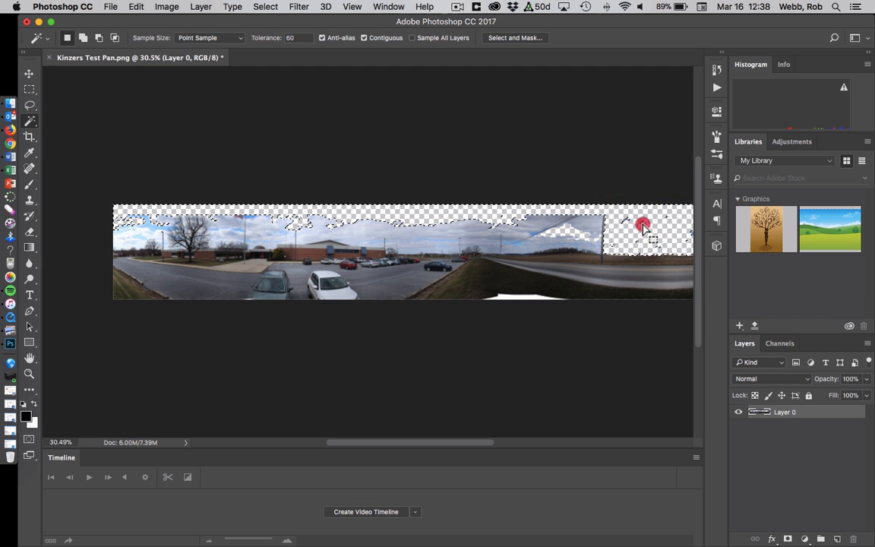
{"action": "key", "text": "BackSpace"}
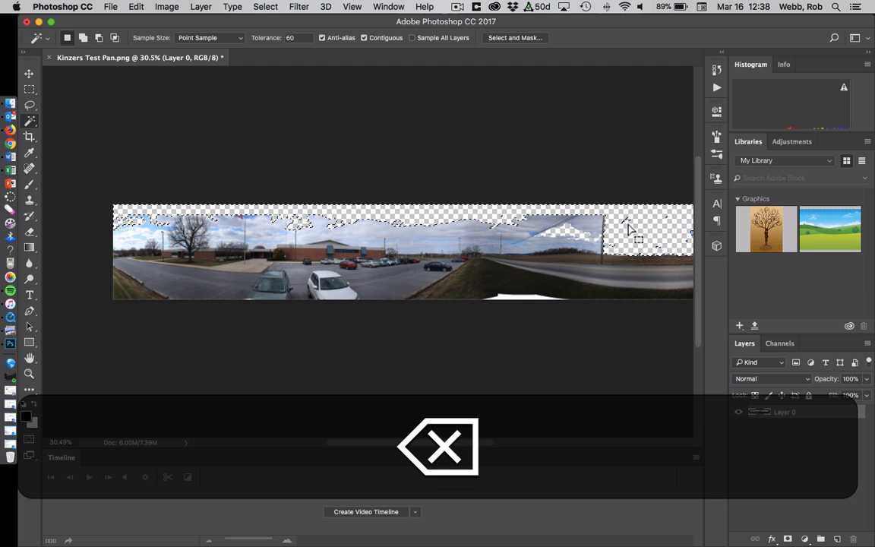
{"action": "left_click", "coordinate": [597, 228]}
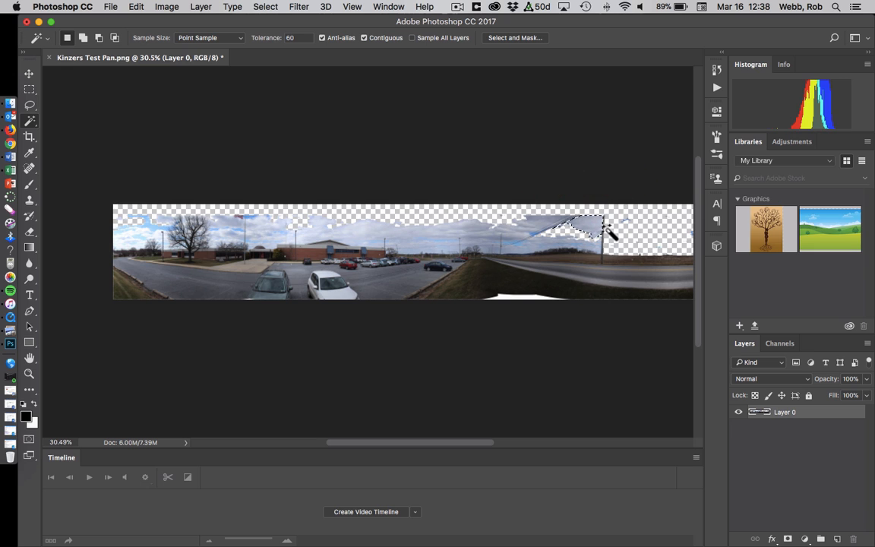
{"action": "key", "text": "BackSpace"}
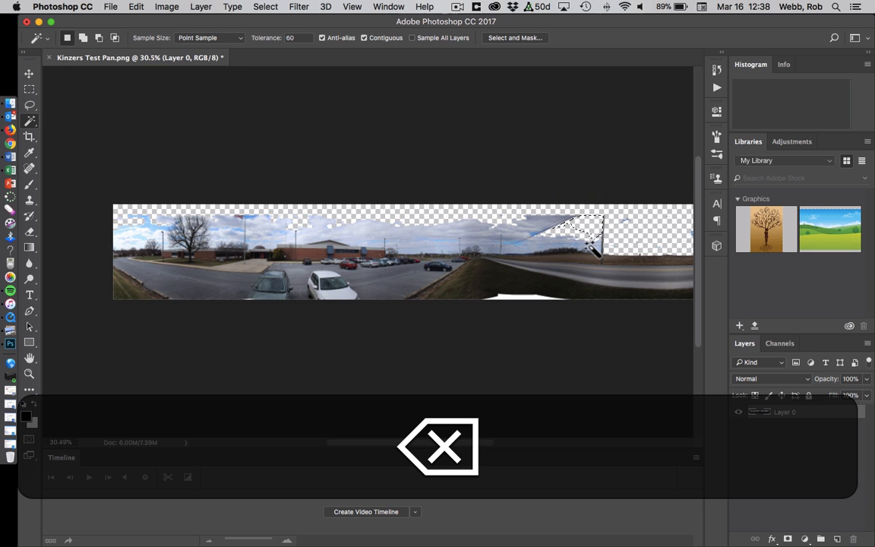
Set the Magic Wand tolerance to 30 and delete the strip of sky above the distant tree line left of the utility pole
{"action": "left_click", "coordinate": [590, 244]}
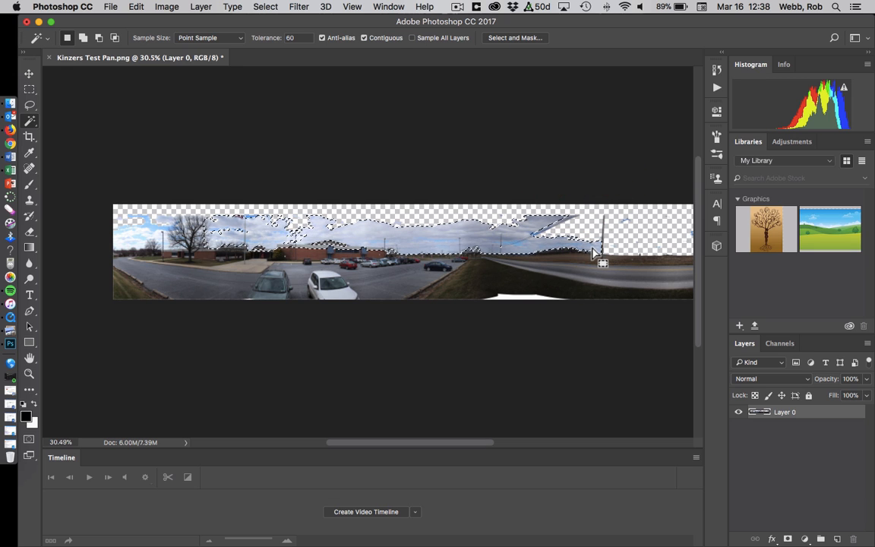
{"action": "left_click", "coordinate": [553, 211]}
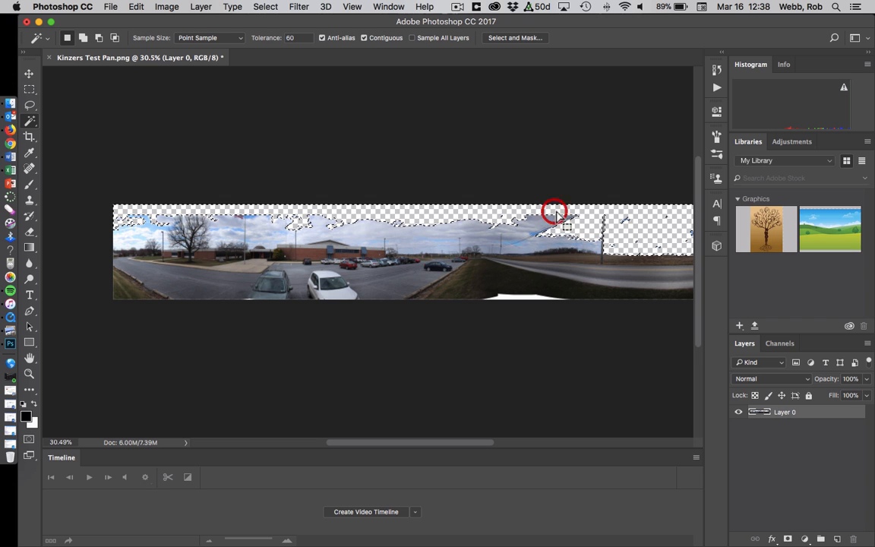
{"action": "left_click", "coordinate": [284, 37]}
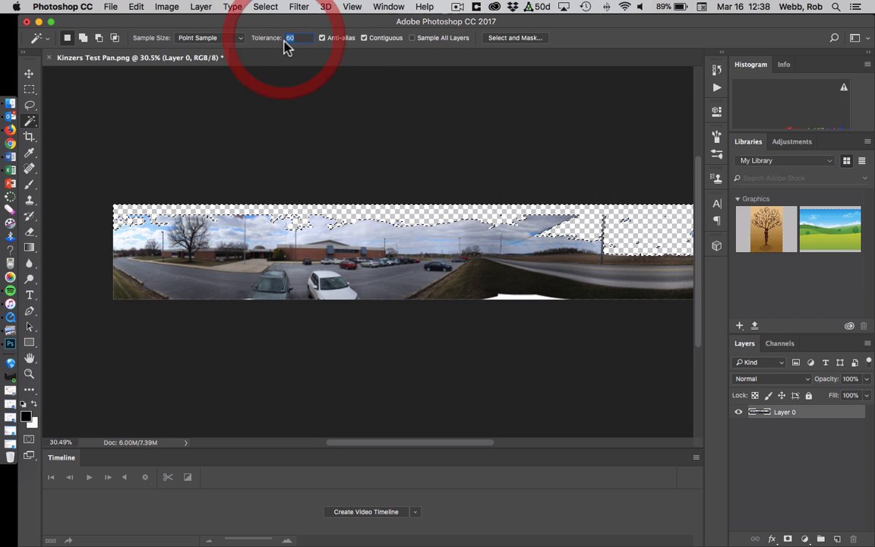
{"action": "type", "text": "6"}
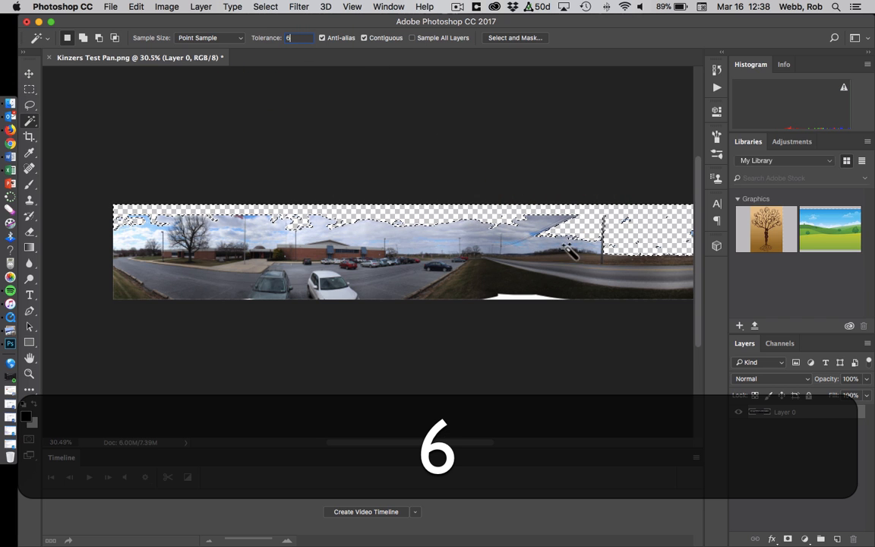
{"action": "key", "text": "BackSpace"}
{"action": "type", "text": "3"}
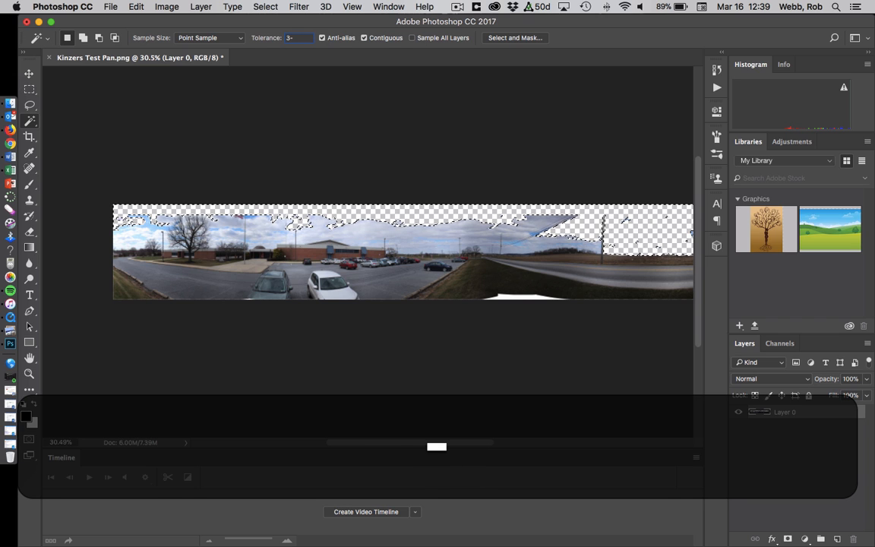
{"action": "type", "text": "0"}
{"action": "key", "text": "Return"}
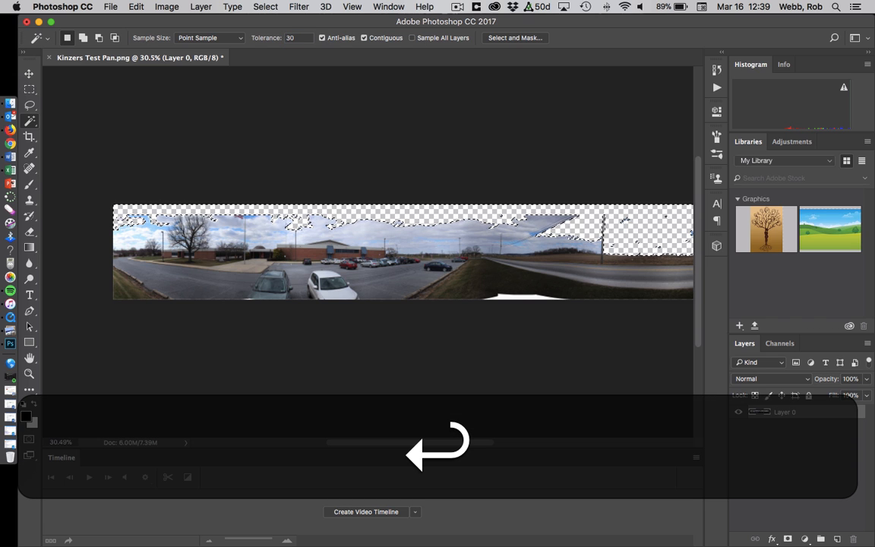
{"action": "left_click", "coordinate": [544, 243]}
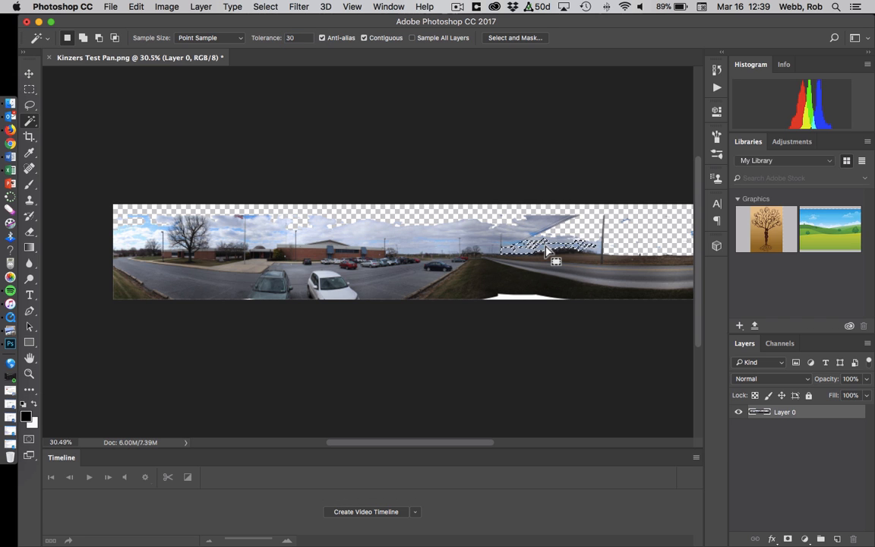
{"action": "key", "text": "BackSpace"}
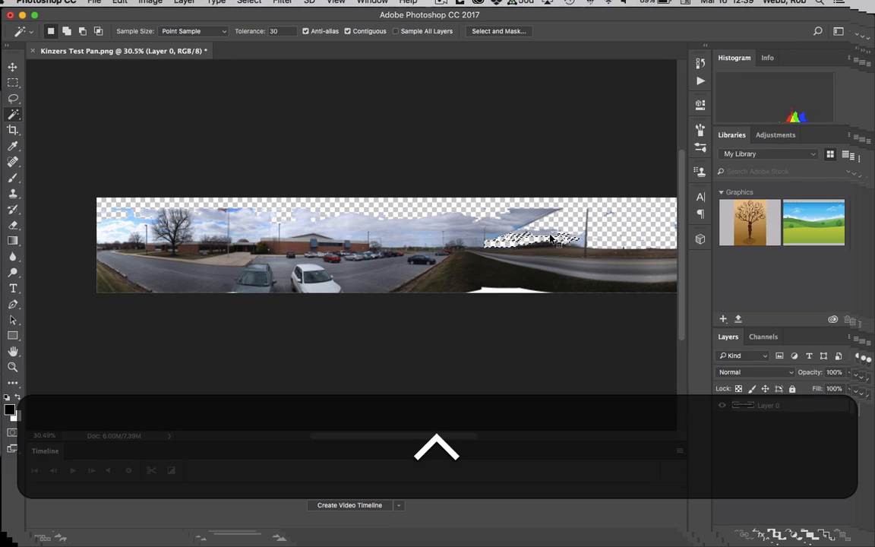
{"action": "scroll", "coordinate": [550, 238], "scroll_direction": "left", "scroll_amount": 4}
{"action": "scroll", "coordinate": [550, 238], "scroll_direction": "down", "scroll_amount": 4}
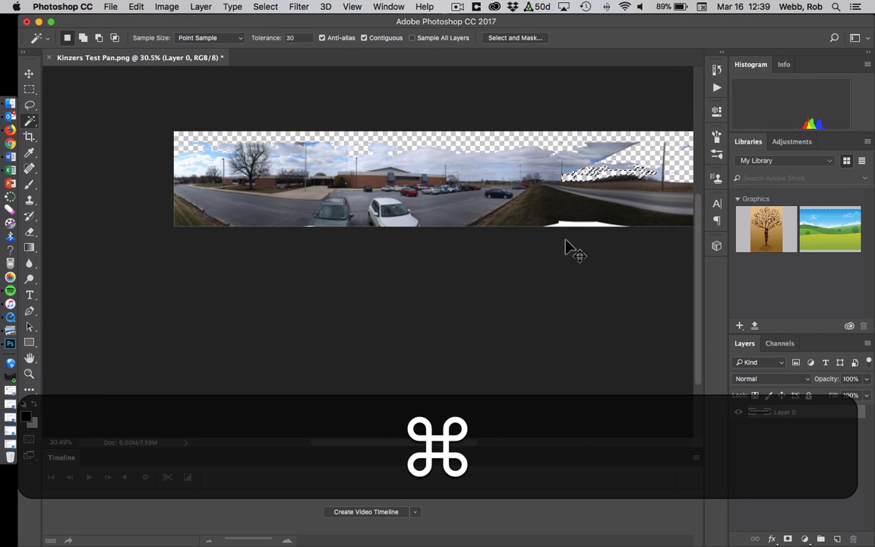
Delete the strip of sky above the tree line and the small cloud patch touching the utility pole's left side
{"action": "scroll", "coordinate": [566, 243], "scroll_direction": "left", "scroll_amount": 2}
{"action": "scroll", "coordinate": [567, 242], "scroll_direction": "right", "scroll_amount": 5}
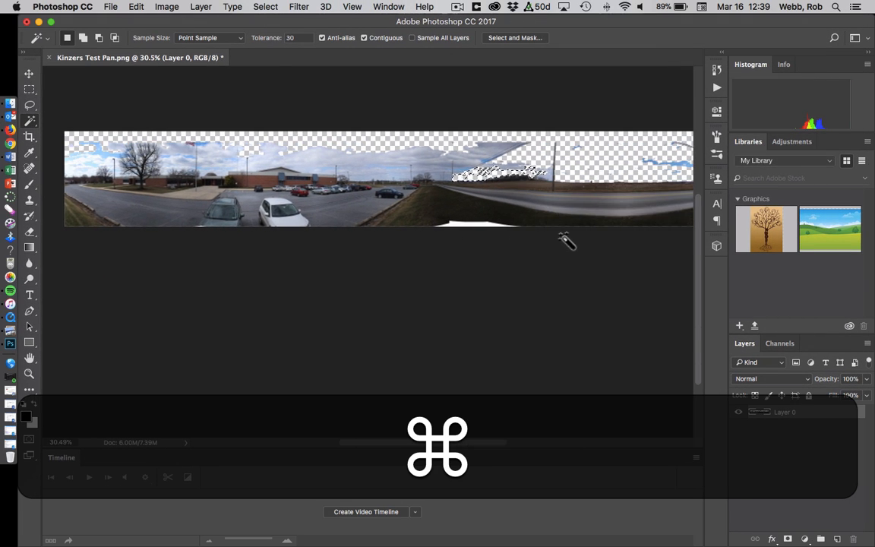
{"action": "scroll", "coordinate": [566, 243], "scroll_direction": "up", "scroll_amount": 2}
{"action": "scroll", "coordinate": [566, 243], "scroll_direction": "up", "scroll_amount": 5}
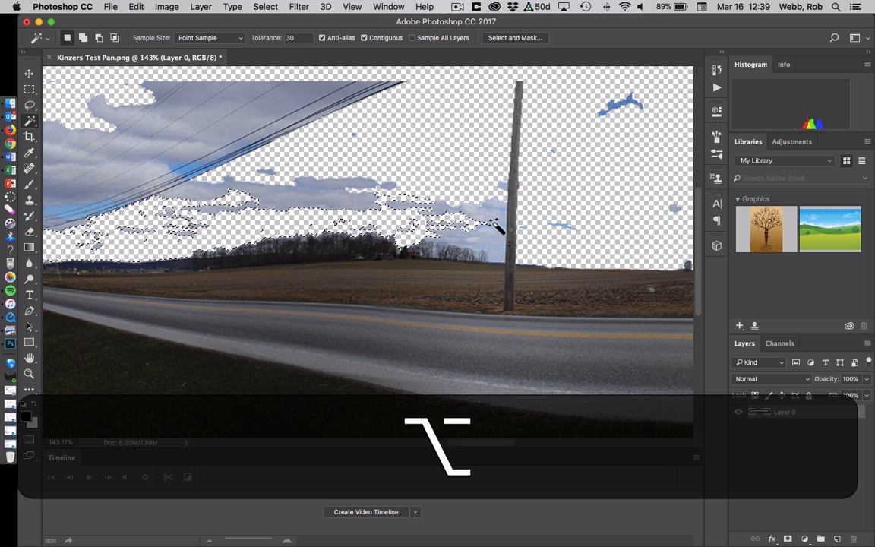
{"action": "left_click", "coordinate": [490, 216]}
{"action": "key", "text": "BackSpace"}
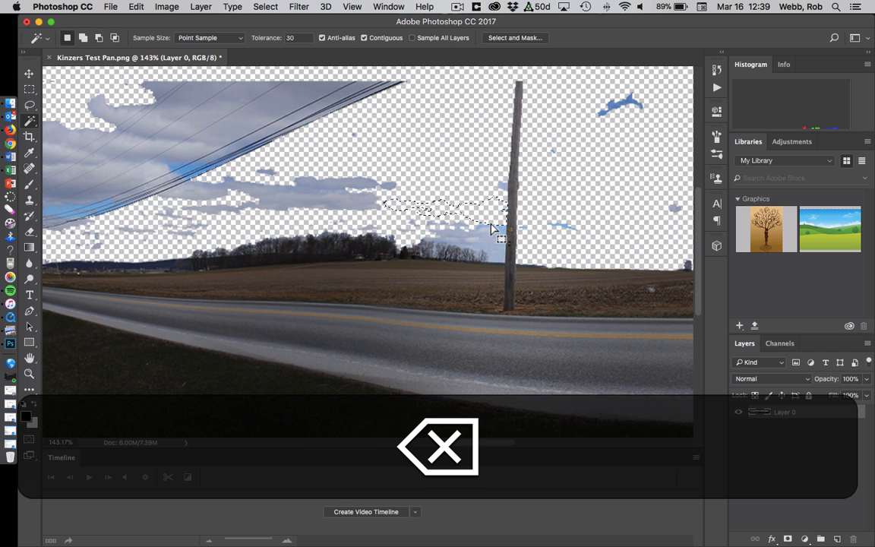
{"action": "left_click", "coordinate": [496, 187]}
{"action": "key", "text": "BackSpace"}
Delete the leftover blue and gray sky specks to the right of the utility pole
{"action": "left_click", "coordinate": [523, 227]}
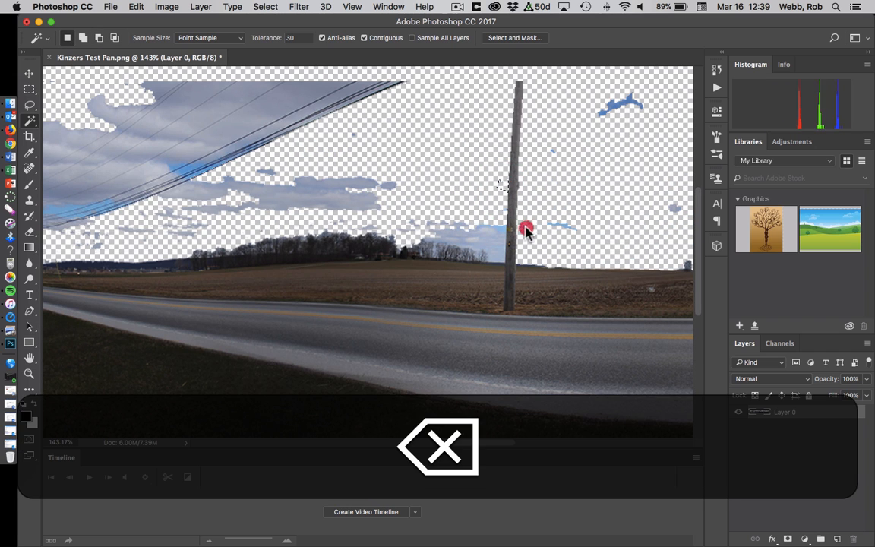
{"action": "left_click", "coordinate": [566, 225]}
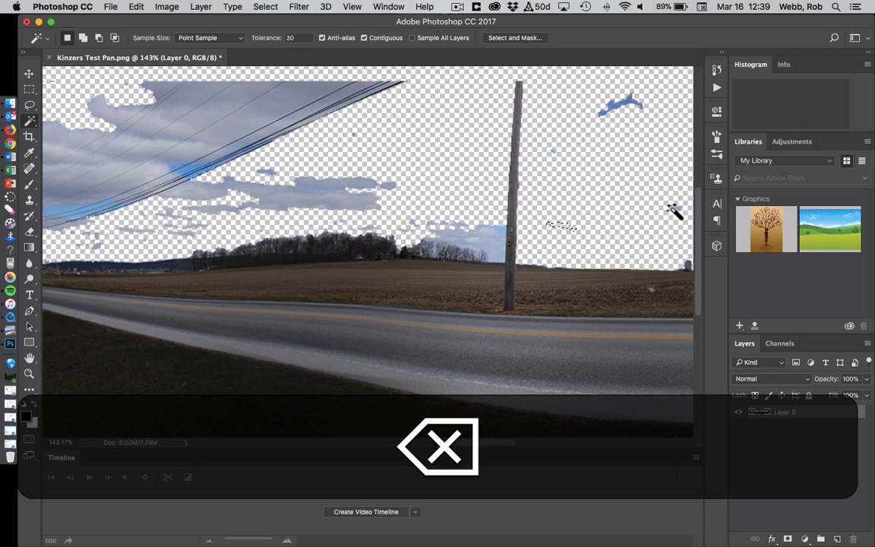
{"action": "left_click", "coordinate": [675, 208]}
{"action": "key", "text": "BackSpace"}
{"action": "left_click", "coordinate": [553, 151]}
{"action": "key", "text": "BackSpace"}
{"action": "left_click", "coordinate": [619, 107]}
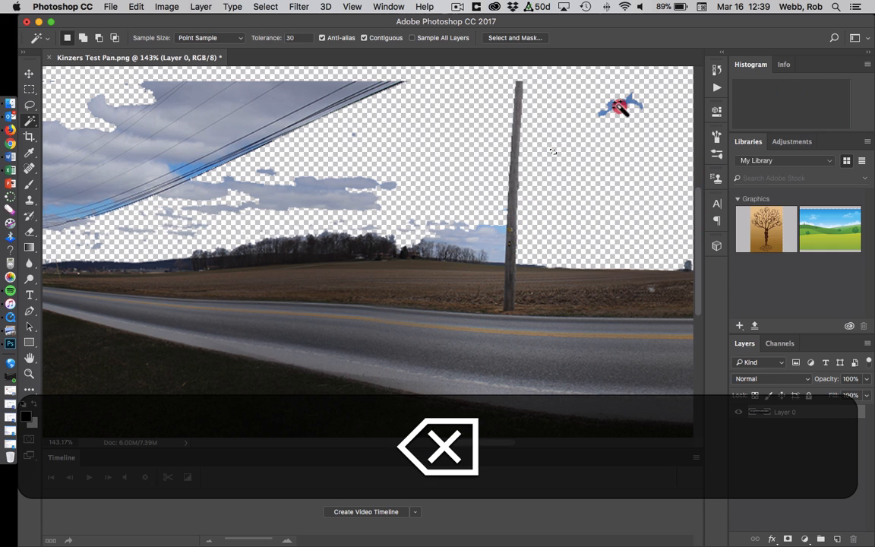
{"action": "key", "text": "BackSpace"}
Delete the blue sky patch crossing the end of the power line near the farm buildings, including its remnant below the wire
{"action": "scroll", "coordinate": [601, 244], "scroll_direction": "right", "scroll_amount": 10}
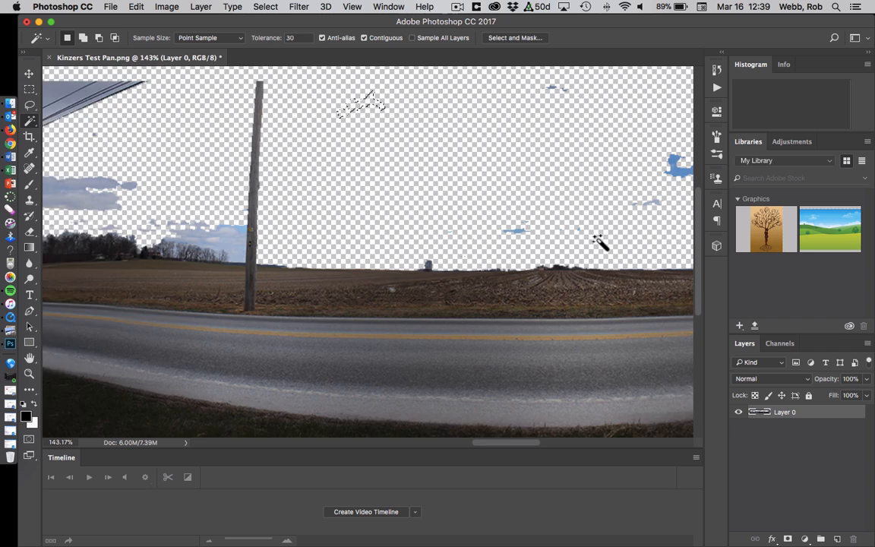
{"action": "scroll", "coordinate": [600, 242], "scroll_direction": "right", "scroll_amount": 15}
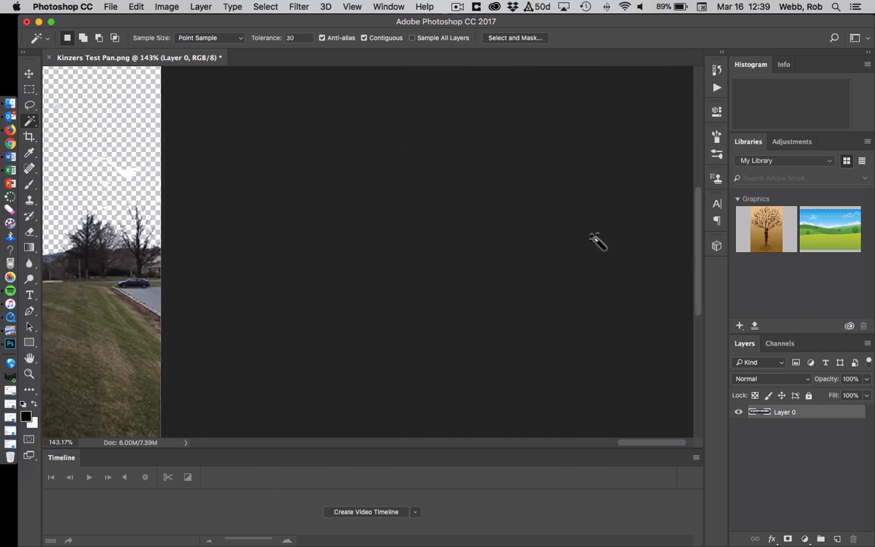
{"action": "scroll", "coordinate": [598, 241], "scroll_direction": "left", "scroll_amount": 14}
{"action": "scroll", "coordinate": [334, 190], "scroll_direction": "up", "scroll_amount": 3}
{"action": "scroll", "coordinate": [307, 185], "scroll_direction": "left", "scroll_amount": 4}
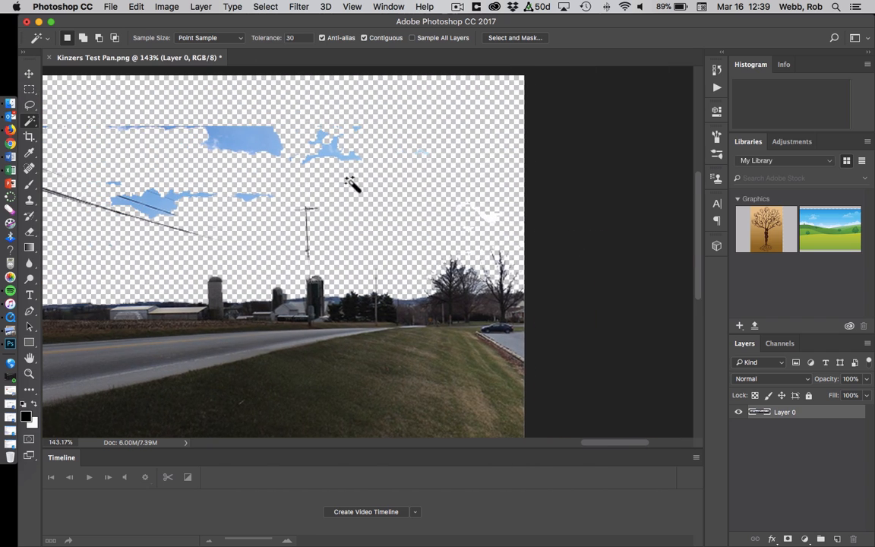
{"action": "scroll", "coordinate": [219, 199], "scroll_direction": "left", "scroll_amount": 11}
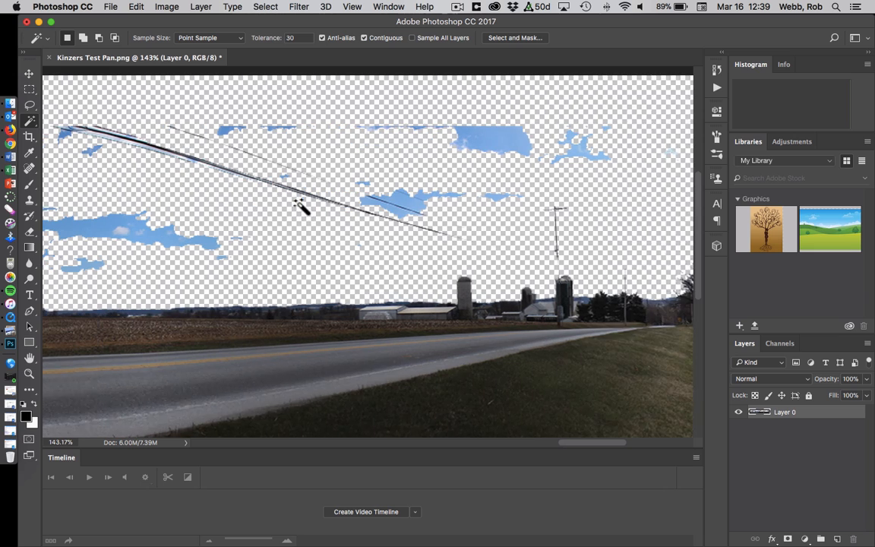
{"action": "left_click", "coordinate": [513, 197]}
{"action": "key", "text": "BackSpace"}
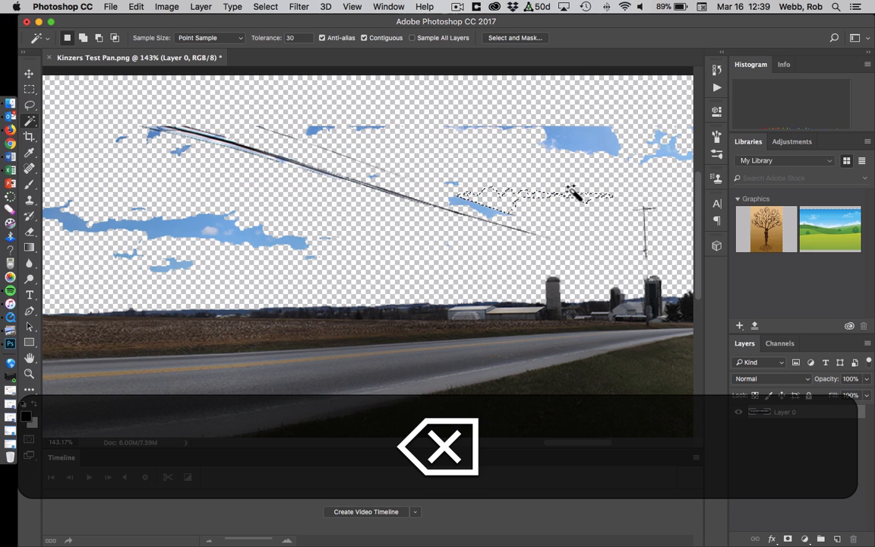
{"action": "left_click", "coordinate": [488, 209]}
{"action": "key", "text": "BackSpace"}
Delete the two blue sky patches high above the farm silos
{"action": "left_click", "coordinate": [596, 134]}
{"action": "key", "text": "BackSpace"}
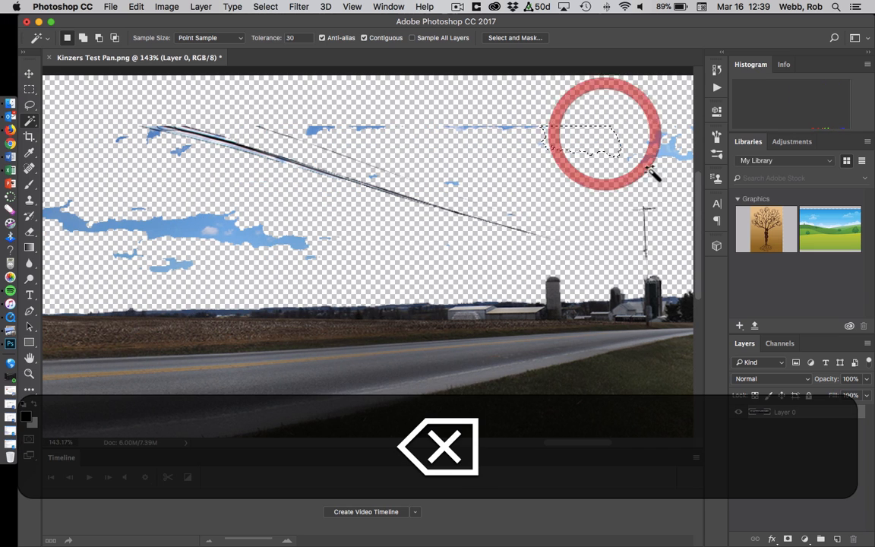
{"action": "left_click", "coordinate": [645, 143]}
{"action": "key", "text": "BackSpace"}
{"action": "scroll", "coordinate": [642, 148], "scroll_direction": "right", "scroll_amount": 7}
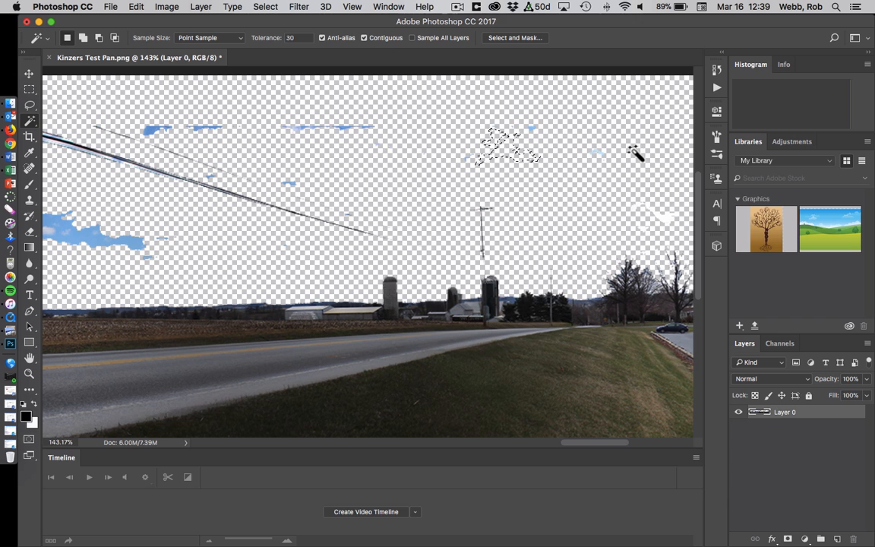
Delete the gray cloud bank beneath the power lines and the sky behind the small trees left of the utility pole
{"action": "scroll", "coordinate": [632, 155], "scroll_direction": "left", "scroll_amount": 20}
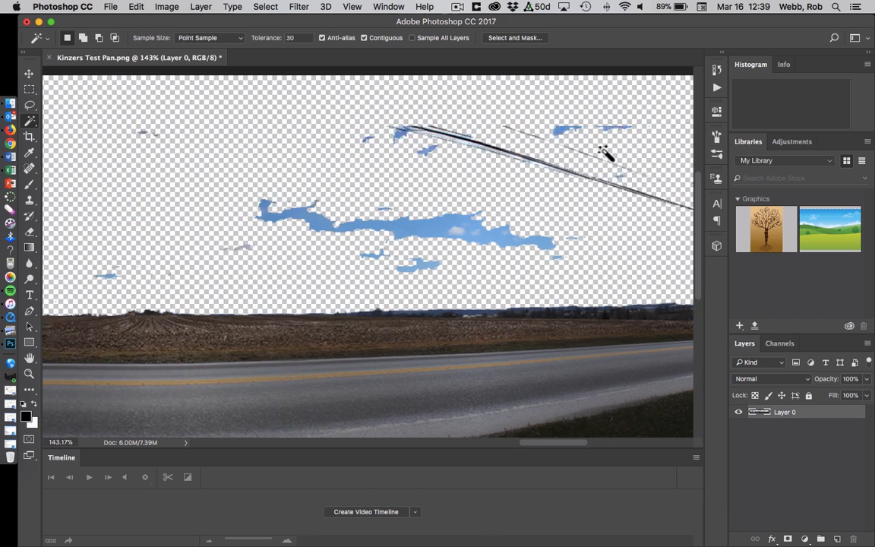
{"action": "scroll", "coordinate": [605, 152], "scroll_direction": "left", "scroll_amount": 20}
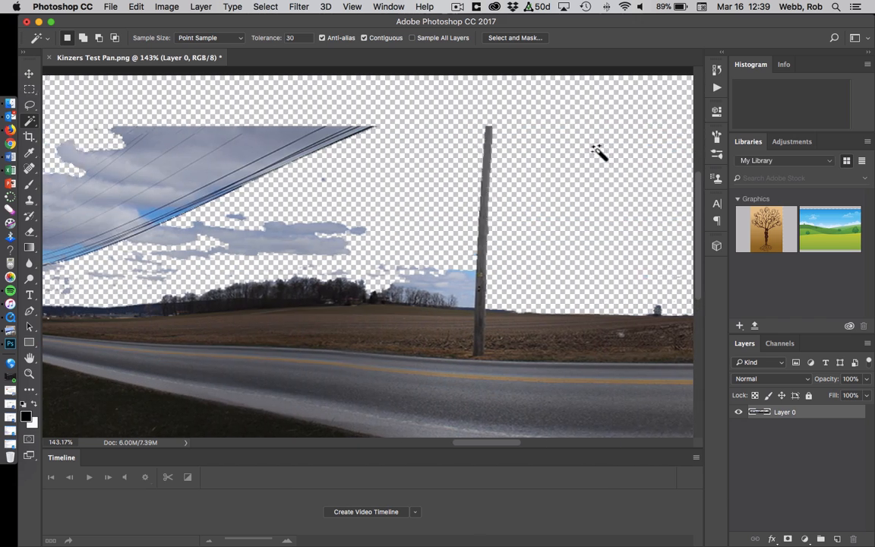
{"action": "key", "text": "BackSpace"}
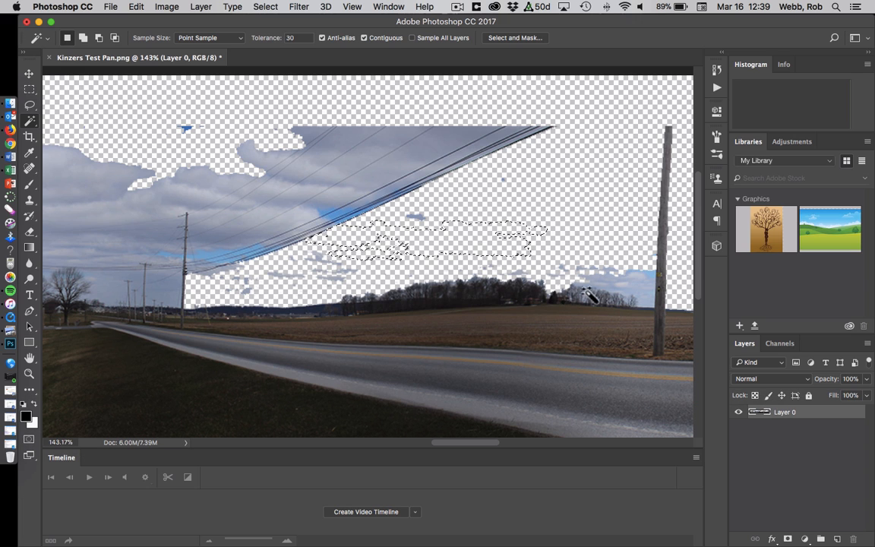
{"action": "left_click", "coordinate": [626, 288]}
{"action": "key", "text": "BackSpace"}
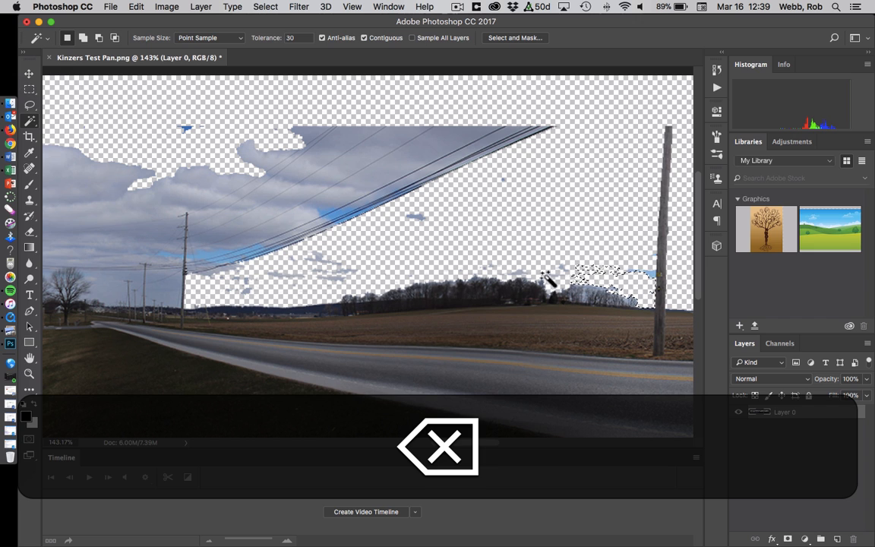
Delete the gray sky behind the bare trees and distant utility poles at the far end of the road
{"action": "scroll", "coordinate": [312, 278], "scroll_direction": "left", "scroll_amount": 5}
{"action": "left_click", "coordinate": [371, 289]}
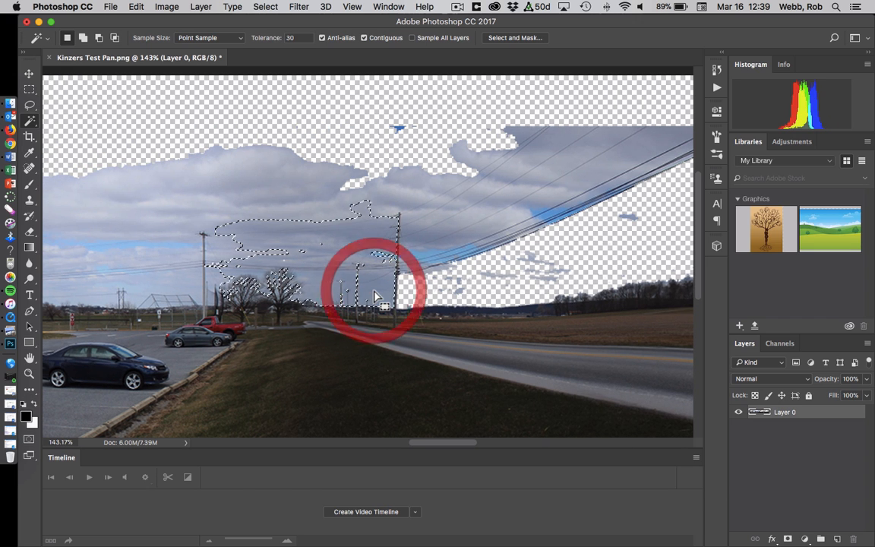
{"action": "key", "text": "BackSpace"}
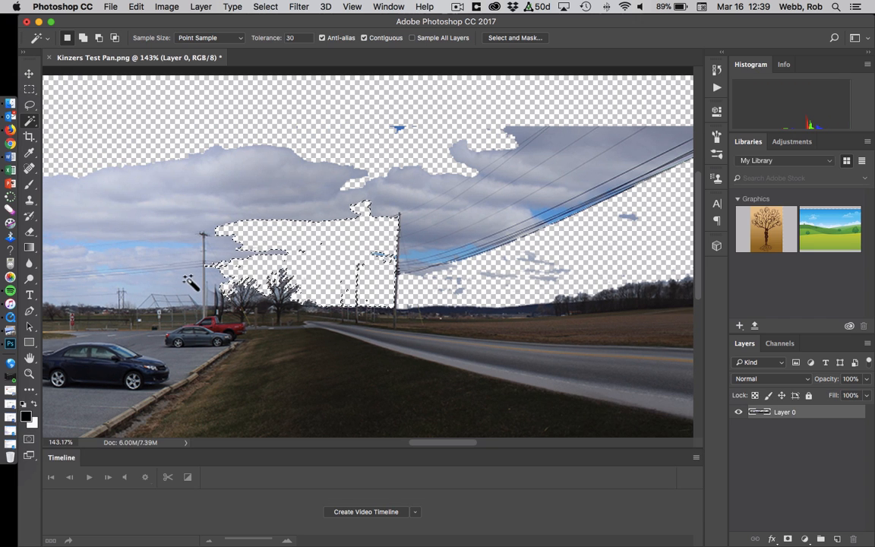
Try to delete the whole sky above the parking lot with a single selection, and undo the deletion
{"action": "left_click", "coordinate": [184, 282]}
{"action": "key", "text": "BackSpace"}
{"action": "scroll", "coordinate": [185, 283], "scroll_direction": "left", "scroll_amount": 5}
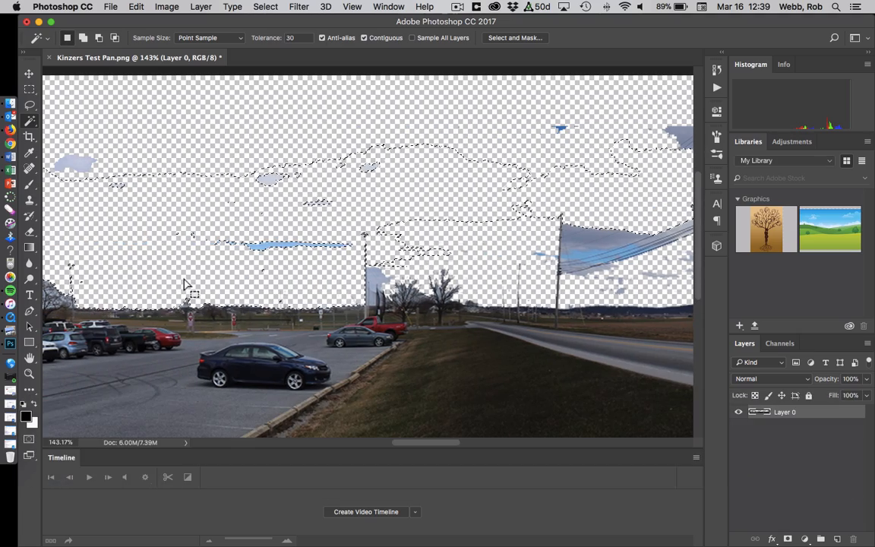
{"action": "key", "text": "super+z"}
{"action": "key", "text": "super+z"}
{"action": "key", "text": "super+z"}
{"action": "key", "text": "super+z"}
{"action": "key", "text": "super+z"}
Delete the cloudy sky above the school building and the sliver of cloud beside its gabled roof
{"action": "scroll", "coordinate": [306, 249], "scroll_direction": "left", "scroll_amount": 5}
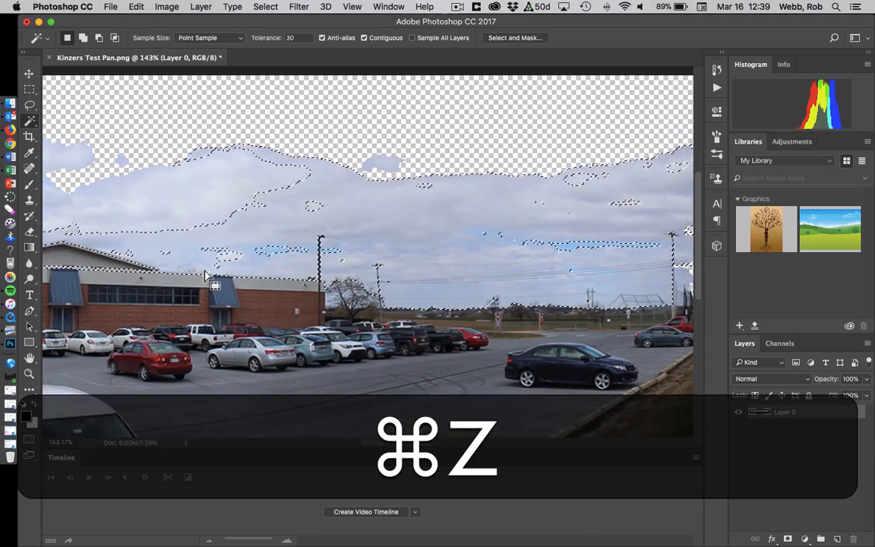
{"action": "scroll", "coordinate": [307, 249], "scroll_direction": "left", "scroll_amount": 5}
{"action": "left_click", "coordinate": [312, 211]}
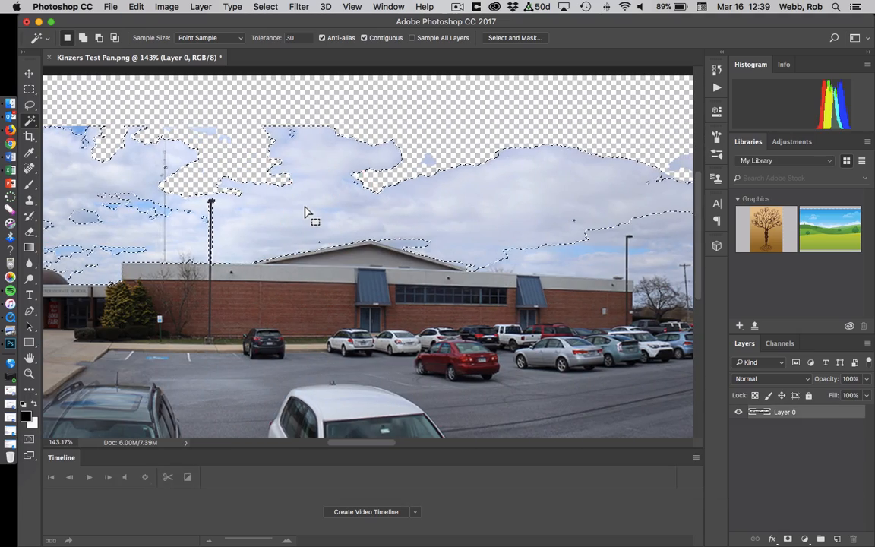
{"action": "scroll", "coordinate": [303, 210], "scroll_direction": "left", "scroll_amount": 5}
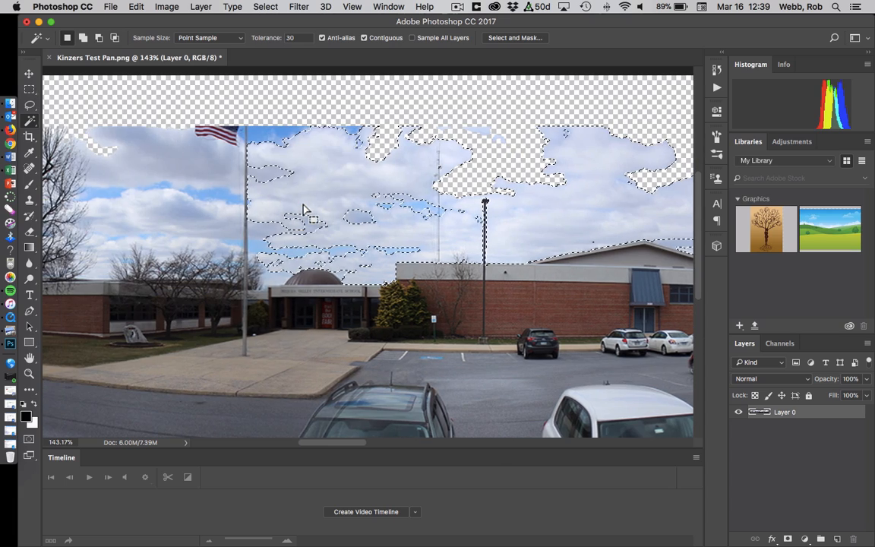
{"action": "scroll", "coordinate": [304, 211], "scroll_direction": "right", "scroll_amount": 5}
{"action": "key", "text": "BackSpace"}
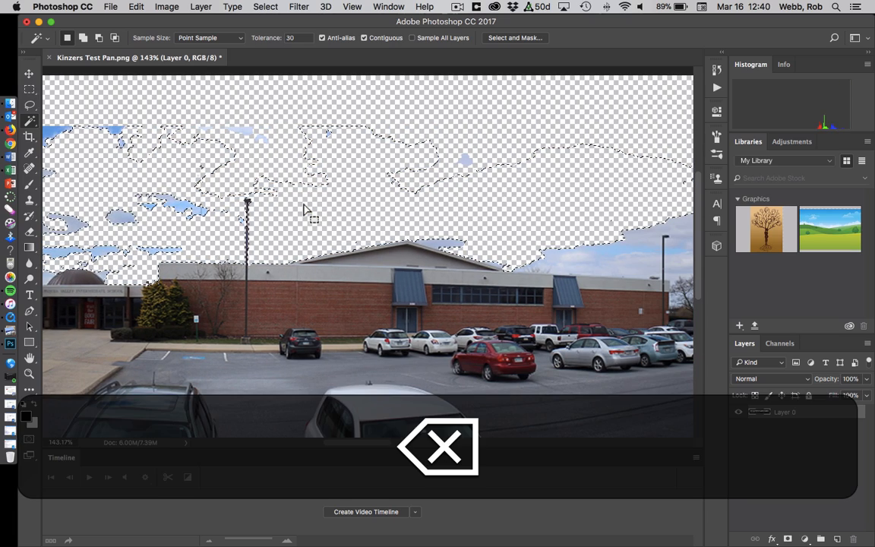
{"action": "left_click", "coordinate": [442, 243]}
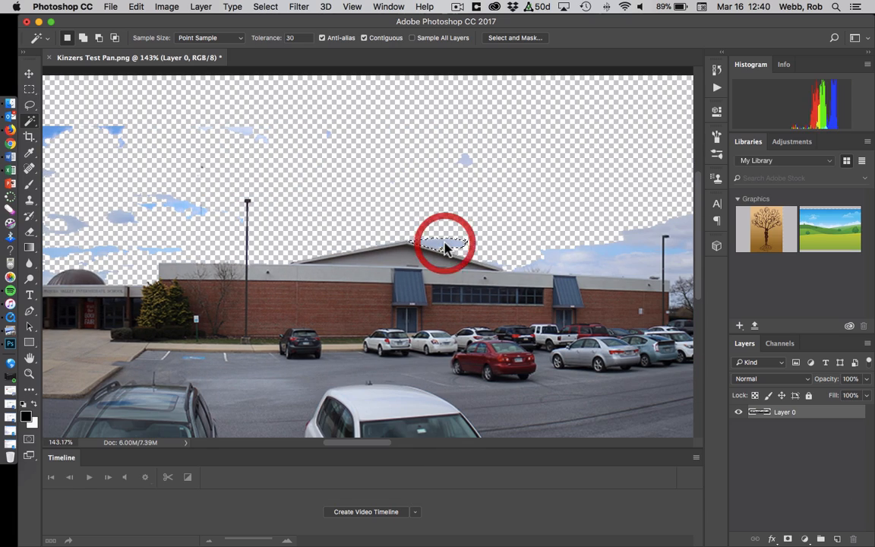
{"action": "key", "text": "BackSpace"}
Delete the remaining sky above the parking lot, from the school roof to the light pole by the red truck
{"action": "scroll", "coordinate": [522, 250], "scroll_direction": "right", "scroll_amount": 4}
{"action": "left_click", "coordinate": [438, 249]}
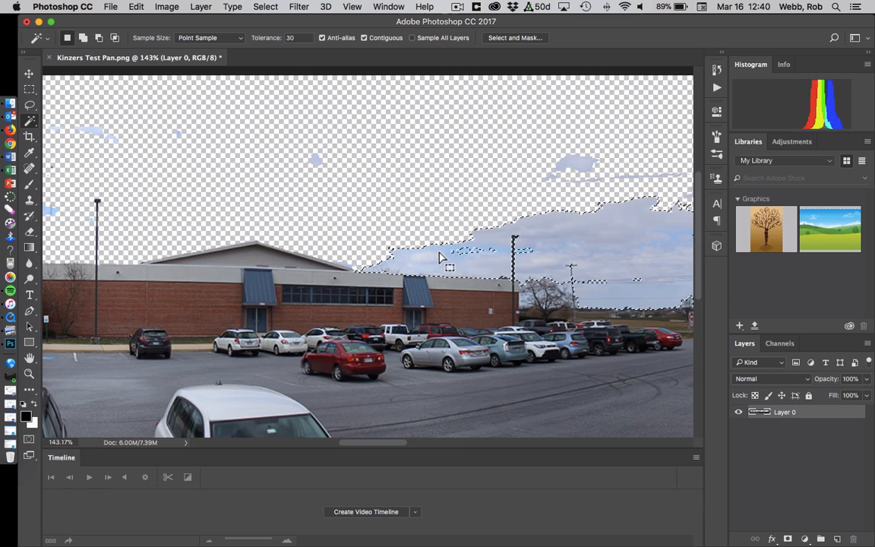
{"action": "key", "text": "BackSpace"}
{"action": "scroll", "coordinate": [450, 256], "scroll_direction": "right", "scroll_amount": 5}
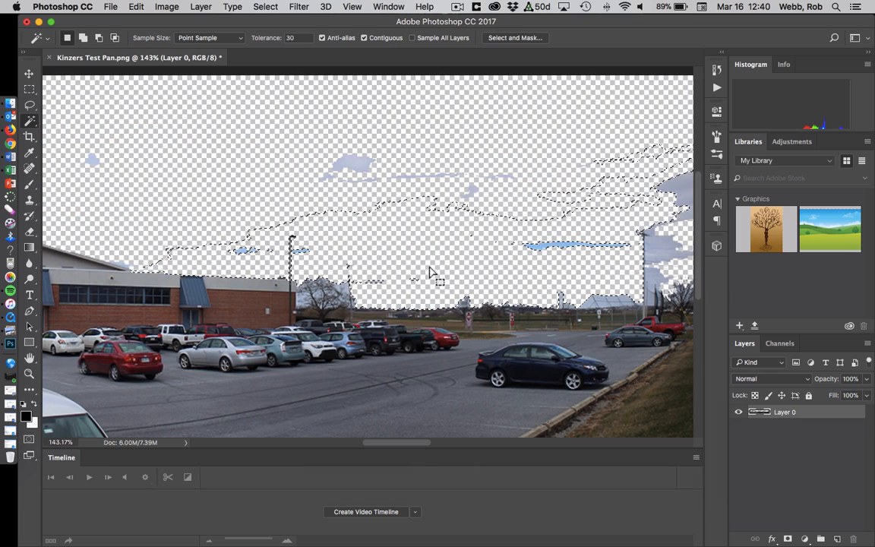
{"action": "left_click", "coordinate": [453, 263]}
Delete the large clouds above the grass and road, plus the small sky patch behind the light pole by the red truck
{"action": "scroll", "coordinate": [456, 262], "scroll_direction": "right", "scroll_amount": 5}
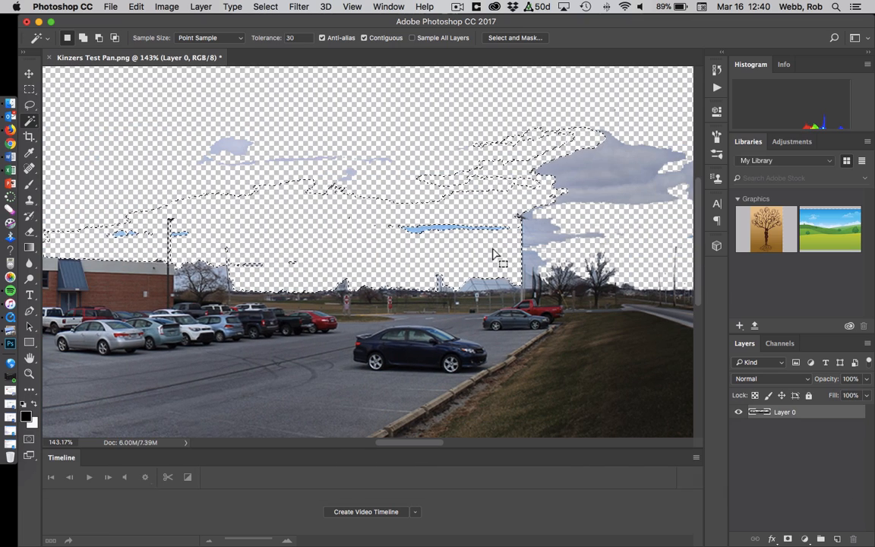
{"action": "scroll", "coordinate": [492, 254], "scroll_direction": "right", "scroll_amount": 5}
{"action": "left_click", "coordinate": [417, 240]}
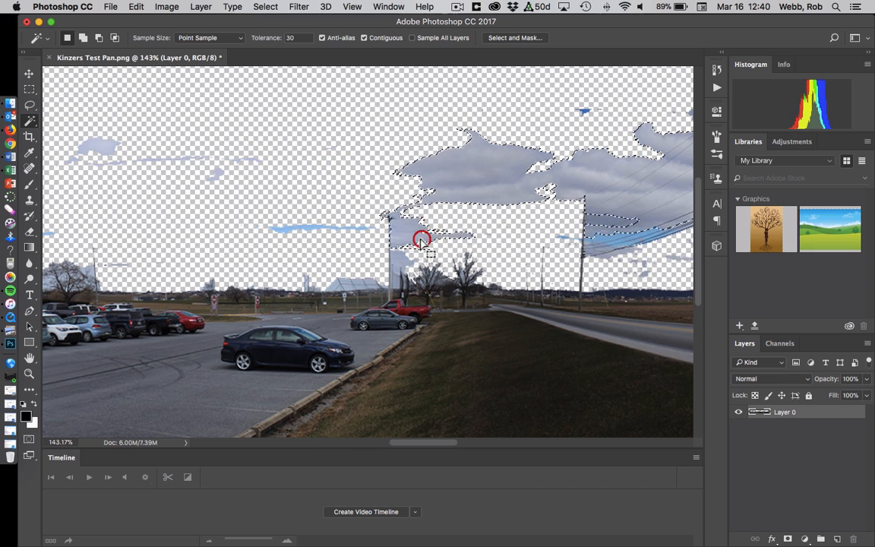
{"action": "key", "text": "BackSpace"}
{"action": "left_click", "coordinate": [400, 253]}
{"action": "scroll", "coordinate": [502, 226], "scroll_direction": "right", "scroll_amount": 5}
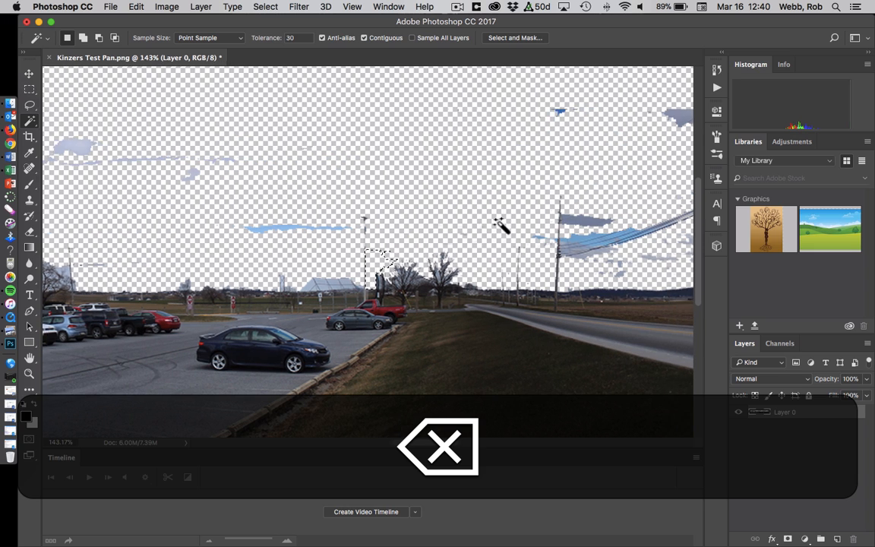
Delete the gray and blue sky patches around the power lines just right of the distant utility pole
{"action": "key", "text": "BackSpace"}
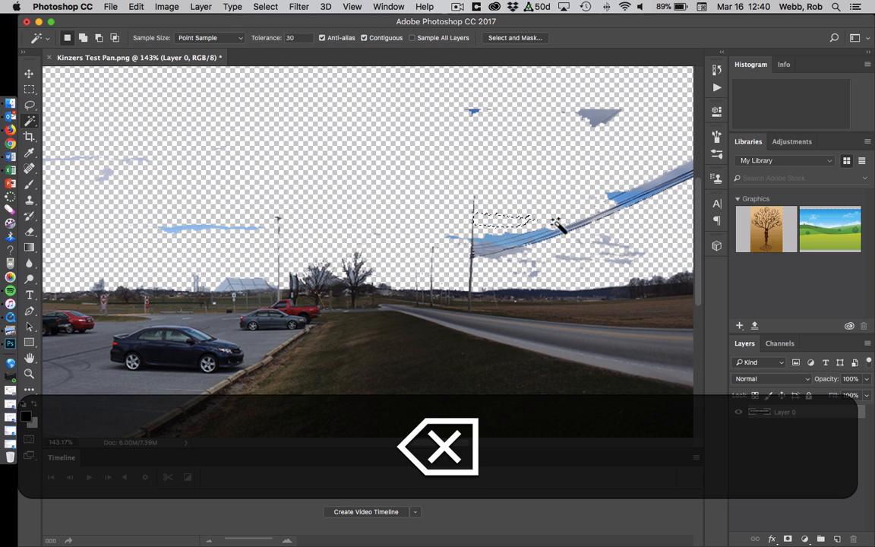
{"action": "scroll", "coordinate": [562, 229], "scroll_direction": "right", "scroll_amount": 8}
{"action": "key", "text": "BackSpace"}
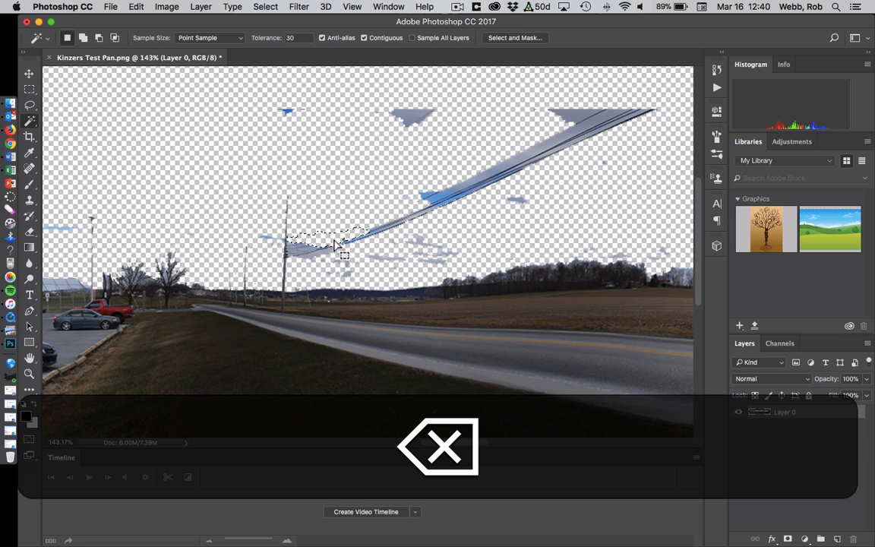
{"action": "left_click", "coordinate": [303, 248]}
{"action": "key", "text": "BackSpace"}
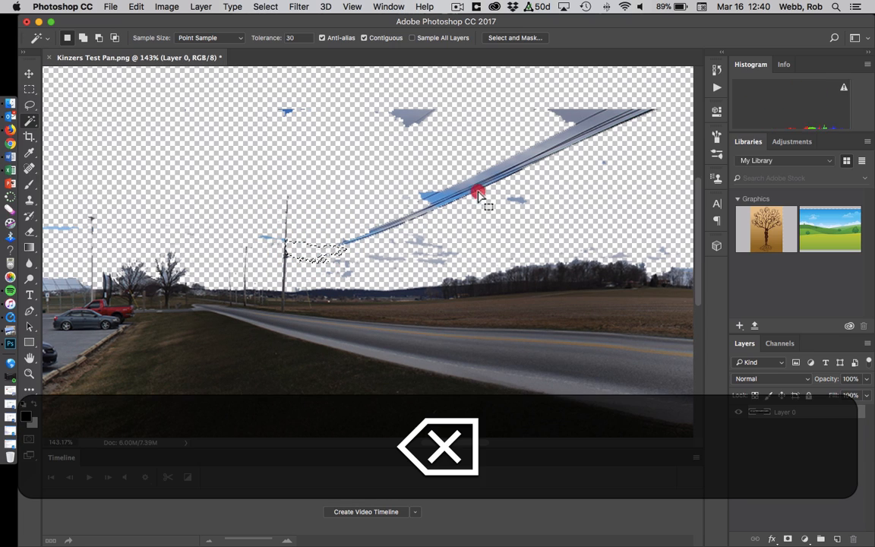
Try to delete the remaining band of sky along the power lines above the road
{"action": "left_click", "coordinate": [476, 194]}
{"action": "scroll", "coordinate": [516, 202], "scroll_direction": "left", "scroll_amount": 8}
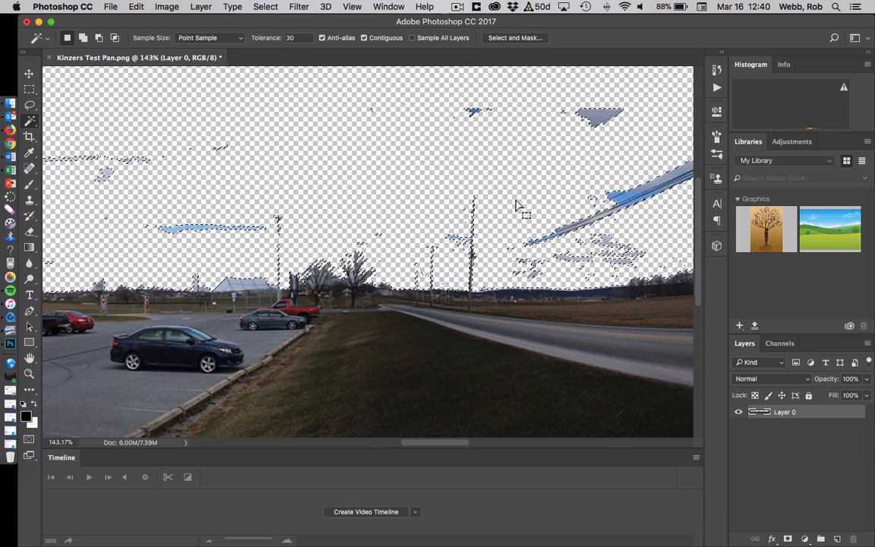
{"action": "scroll", "coordinate": [519, 206], "scroll_direction": "left", "scroll_amount": 15}
{"action": "key", "text": "BackSpace"}
{"action": "scroll", "coordinate": [514, 205], "scroll_direction": "right", "scroll_amount": 14}
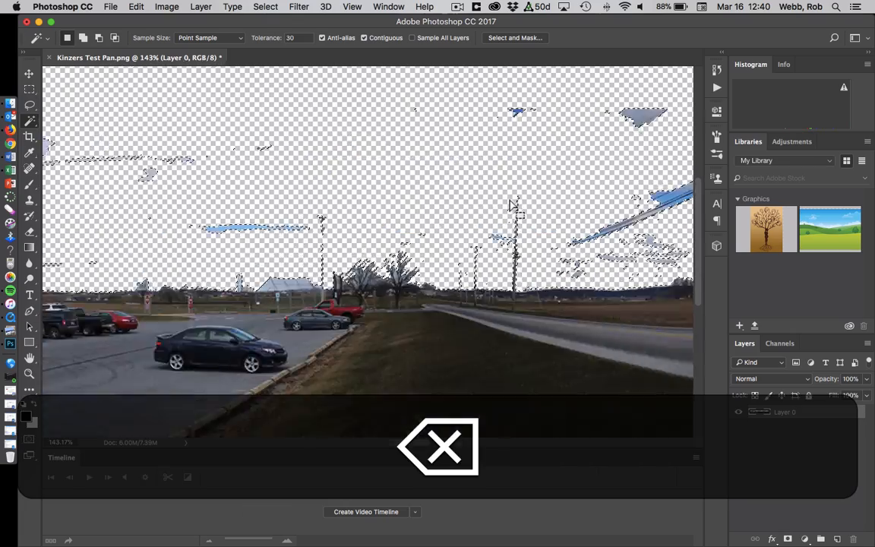
Delete the white clouds and pale sky between the large bare tree and the flagpole, down to the school roof
{"action": "scroll", "coordinate": [516, 206], "scroll_direction": "right", "scroll_amount": 20}
{"action": "scroll", "coordinate": [507, 201], "scroll_direction": "left", "scroll_amount": 12}
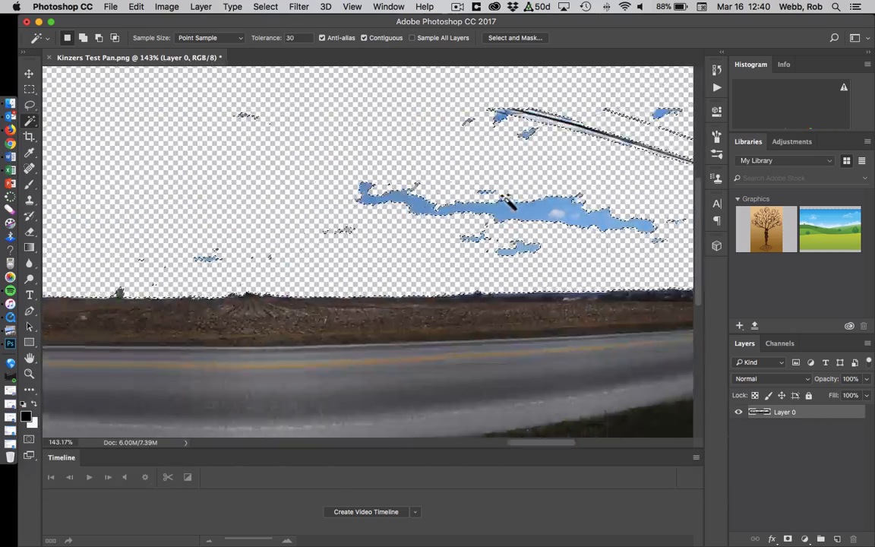
{"action": "scroll", "coordinate": [507, 202], "scroll_direction": "left", "scroll_amount": 20}
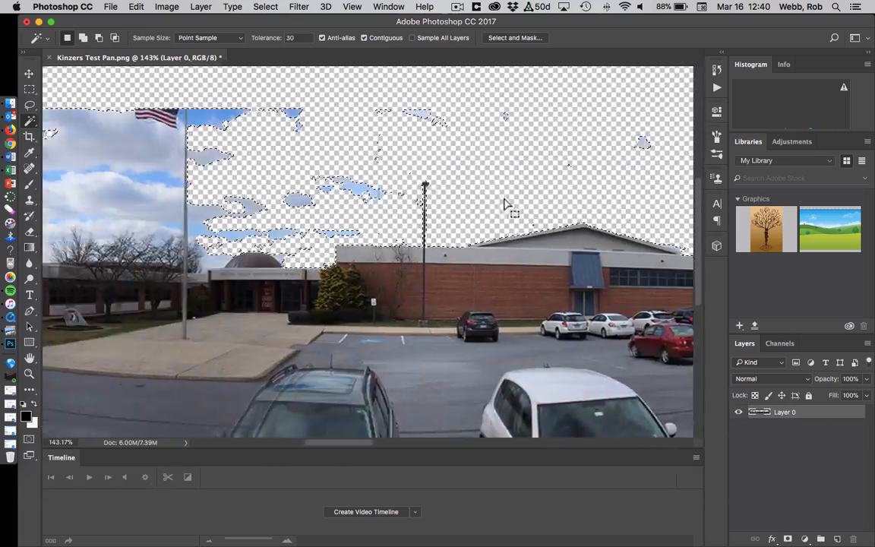
{"action": "scroll", "coordinate": [507, 205], "scroll_direction": "left", "scroll_amount": 9}
{"action": "left_click", "coordinate": [357, 195]}
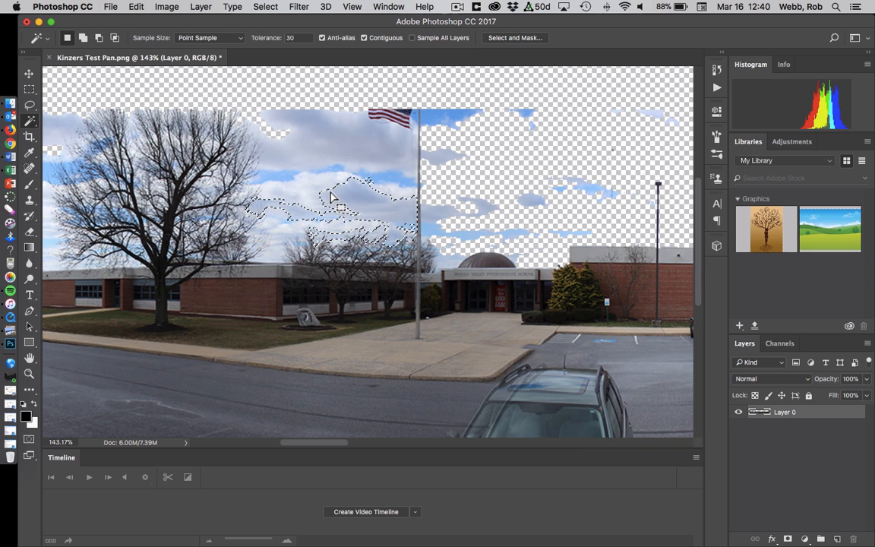
{"action": "key", "text": "BackSpace"}
{"action": "left_click", "coordinate": [316, 189]}
{"action": "left_click", "coordinate": [285, 236]}
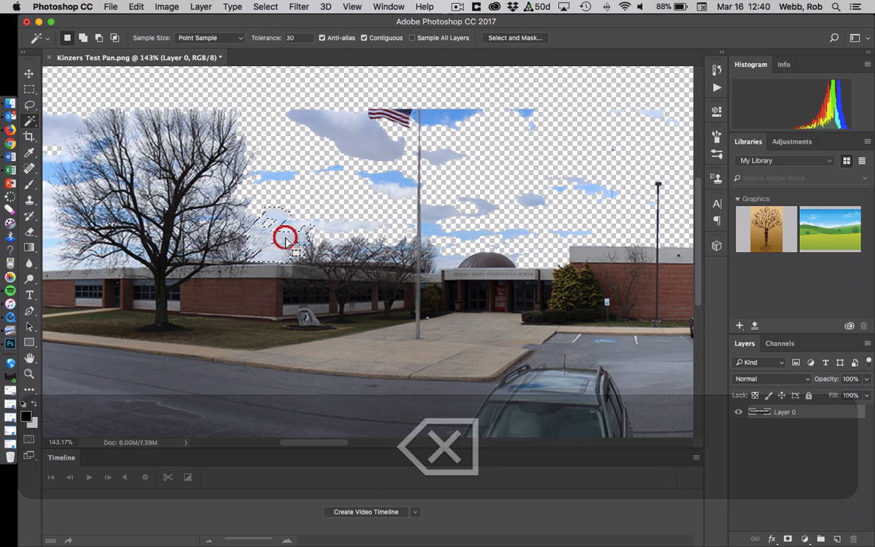
{"action": "key", "text": "BackSpace"}
{"action": "left_click", "coordinate": [341, 227]}
{"action": "key", "text": "BackSpace"}
Delete the leftover blue patches and the gray cloud between the large bare tree and the flag
{"action": "left_click", "coordinate": [384, 180]}
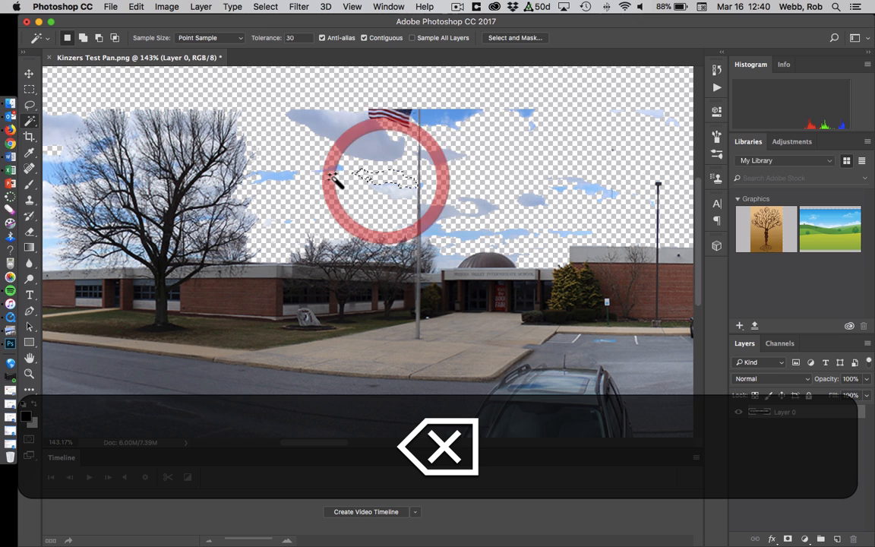
{"action": "key", "text": "BackSpace"}
{"action": "left_click", "coordinate": [285, 177]}
{"action": "key", "text": "BackSpace"}
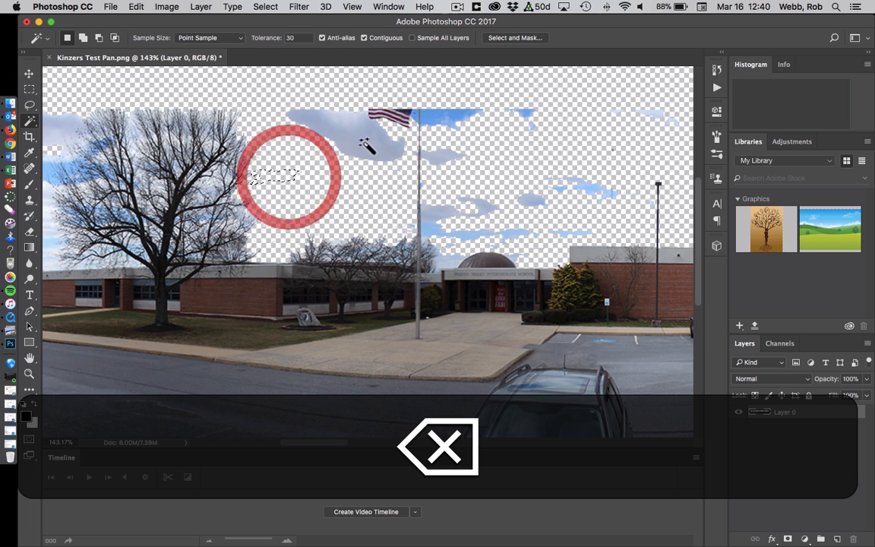
{"action": "left_click", "coordinate": [363, 142]}
{"action": "key", "text": "BackSpace"}
Delete the blue sky and white clouds above the driveway, from the image's edge to the light pole
{"action": "scroll", "coordinate": [353, 159], "scroll_direction": "left", "scroll_amount": 10}
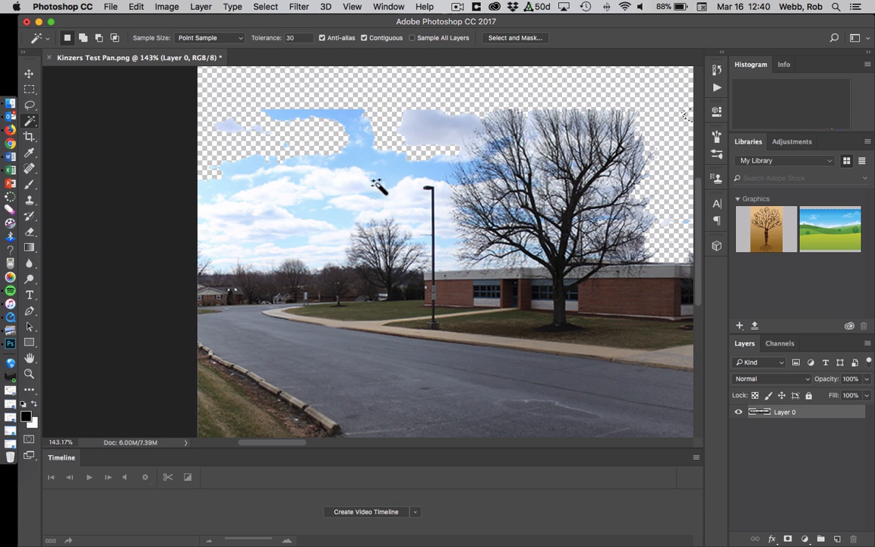
{"action": "left_click", "coordinate": [377, 185]}
{"action": "key", "text": "BackSpace"}
{"action": "left_click", "coordinate": [381, 205]}
{"action": "key", "text": "BackSpace"}
{"action": "left_click", "coordinate": [328, 213]}
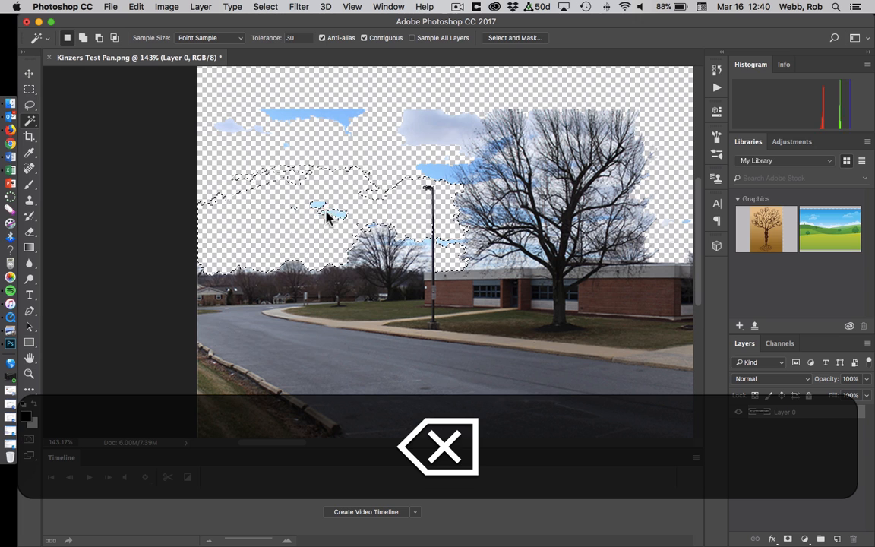
{"action": "key", "text": "BackSpace"}
Delete the blue sky patches between the light pole and the large bare tree
{"action": "left_click", "coordinate": [426, 241]}
{"action": "key", "text": "BackSpace"}
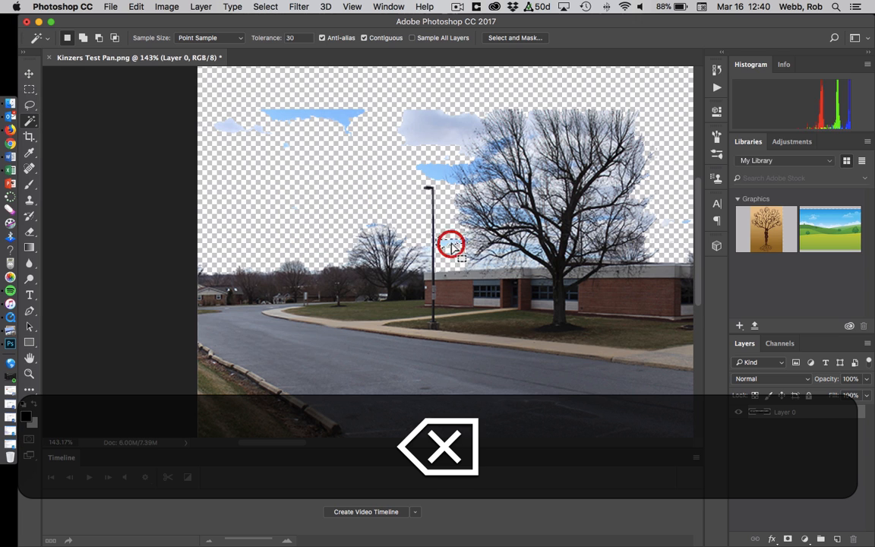
{"action": "left_click", "coordinate": [444, 174]}
{"action": "key", "text": "BackSpace"}
Select the gray cloud beside the large bare tree and set up the Eraser tool with a 25 px brush
{"action": "scroll", "coordinate": [445, 174], "scroll_direction": "up", "scroll_amount": 3}
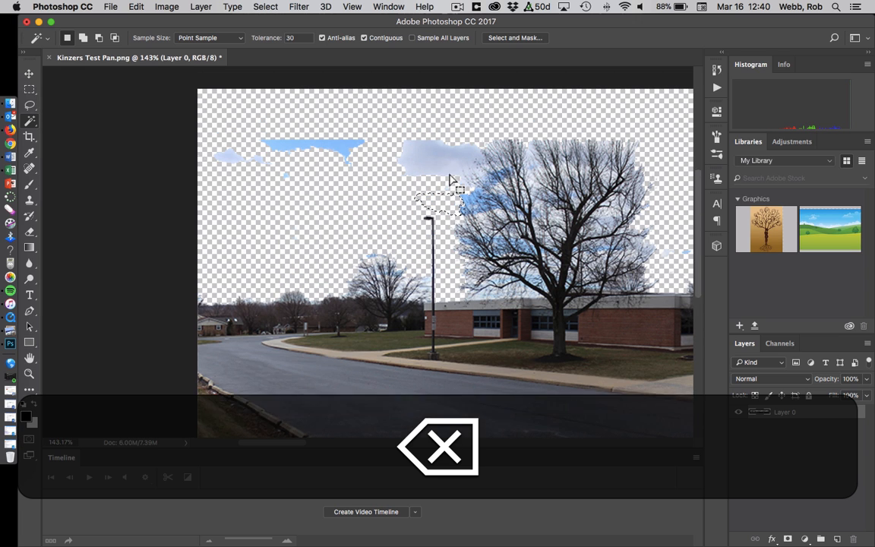
{"action": "left_click", "coordinate": [444, 186]}
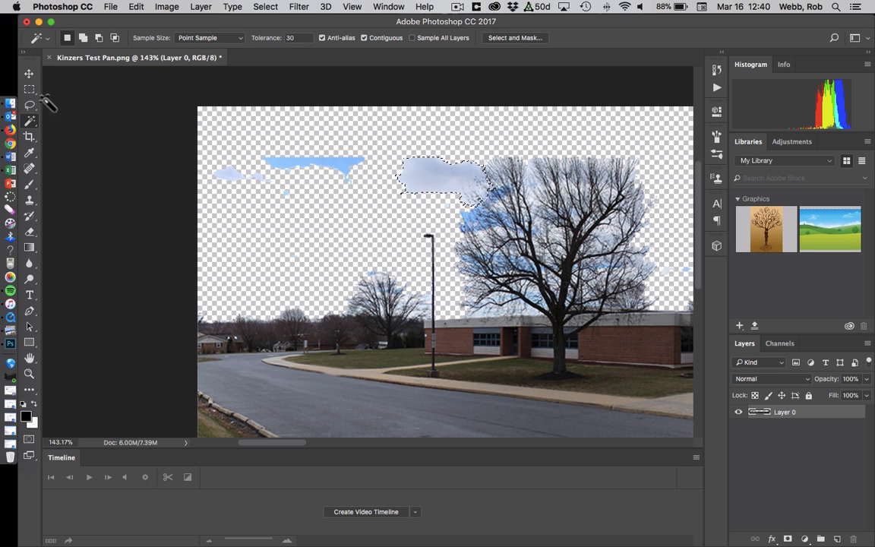
{"action": "key", "text": "e"}
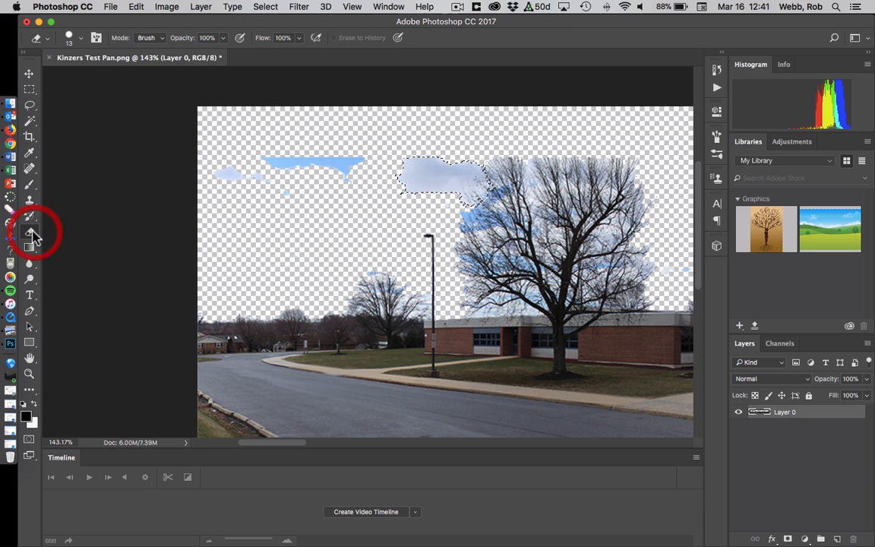
{"action": "right_click", "coordinate": [34, 235]}
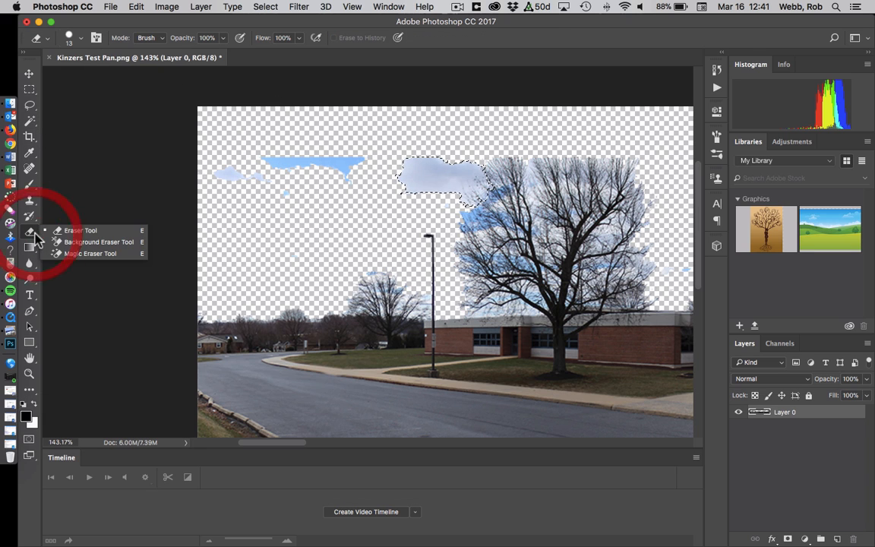
{"action": "left_click", "coordinate": [80, 231]}
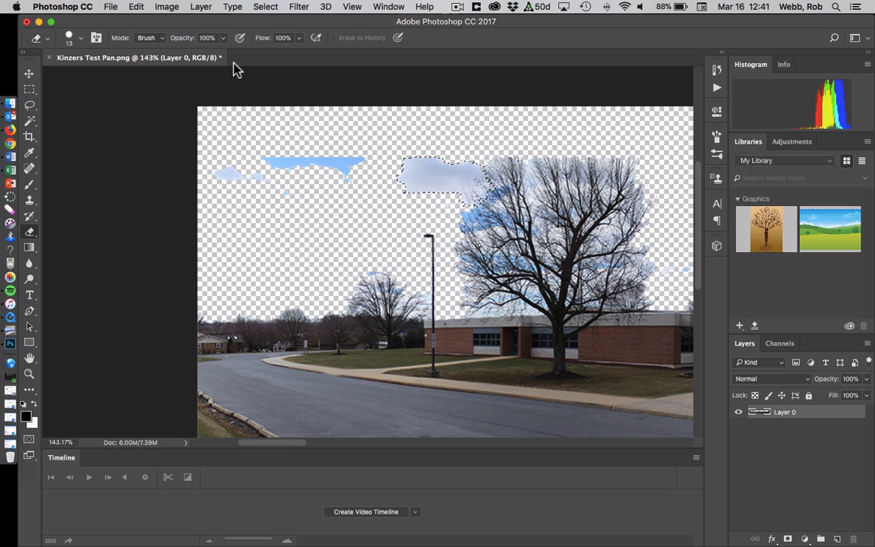
{"action": "mouse_move", "coordinate": [256, 168]}
{"action": "left_mouse_down"}
{"action": "mouse_move", "coordinate": [224, 172]}
{"action": "mouse_move", "coordinate": [272, 174]}
{"action": "left_mouse_up"}
{"action": "left_click", "coordinate": [70, 38]}
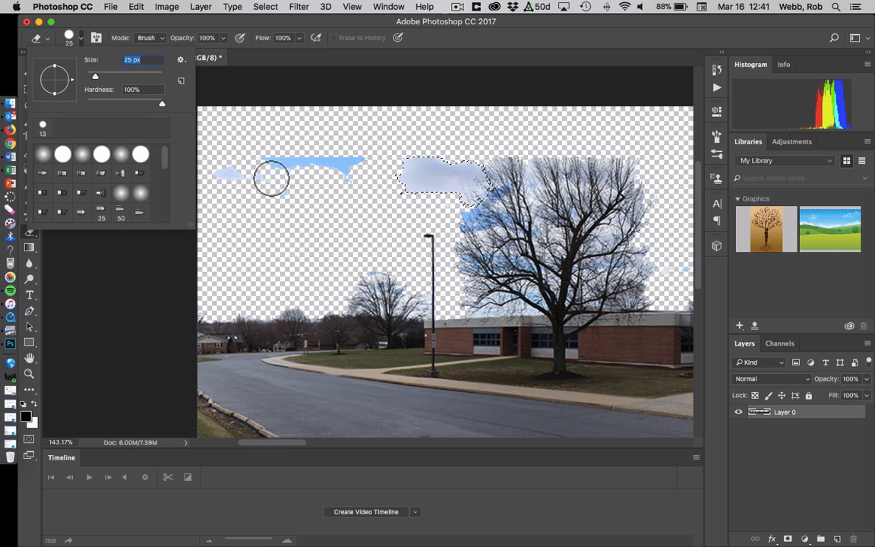
Erase the outer part of the selected gray cloud beside the tree and clear the selection
{"action": "mouse_move", "coordinate": [350, 172]}
{"action": "left_mouse_down"}
{"action": "mouse_move", "coordinate": [328, 170]}
{"action": "mouse_move", "coordinate": [353, 158]}
{"action": "mouse_move", "coordinate": [341, 160]}
{"action": "mouse_move", "coordinate": [348, 168]}
{"action": "mouse_move", "coordinate": [341, 162]}
{"action": "left_mouse_up"}
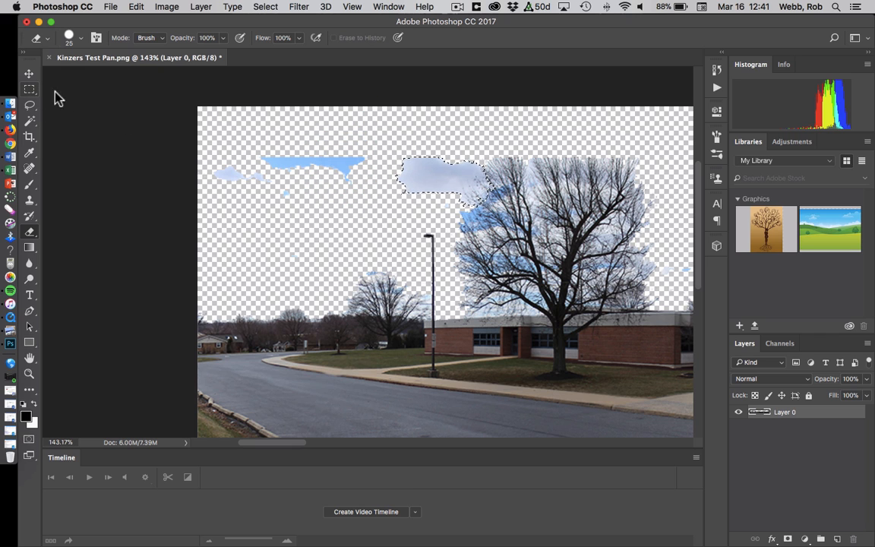
{"action": "left_click_drag", "start_coordinate": [400, 185], "coordinate": [400, 180]}
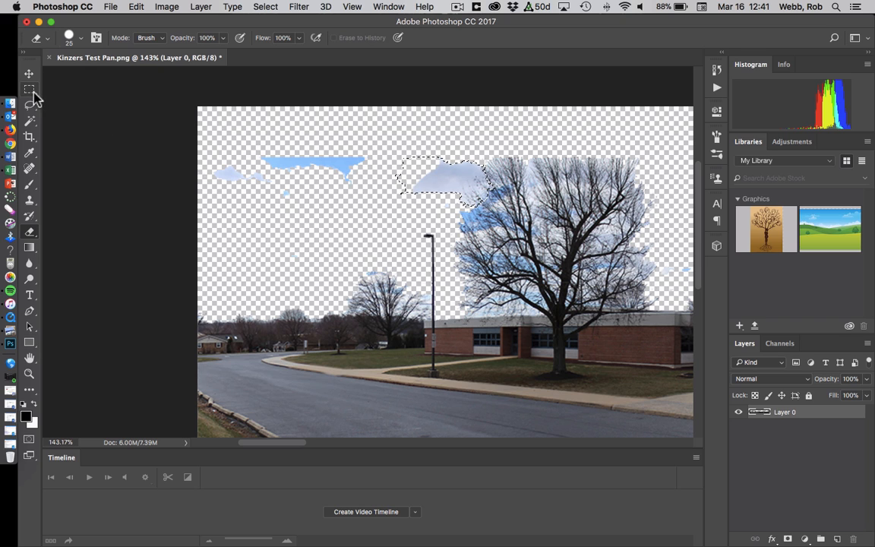
{"action": "left_click_drag", "start_coordinate": [33, 121], "coordinate": [51, 124]}
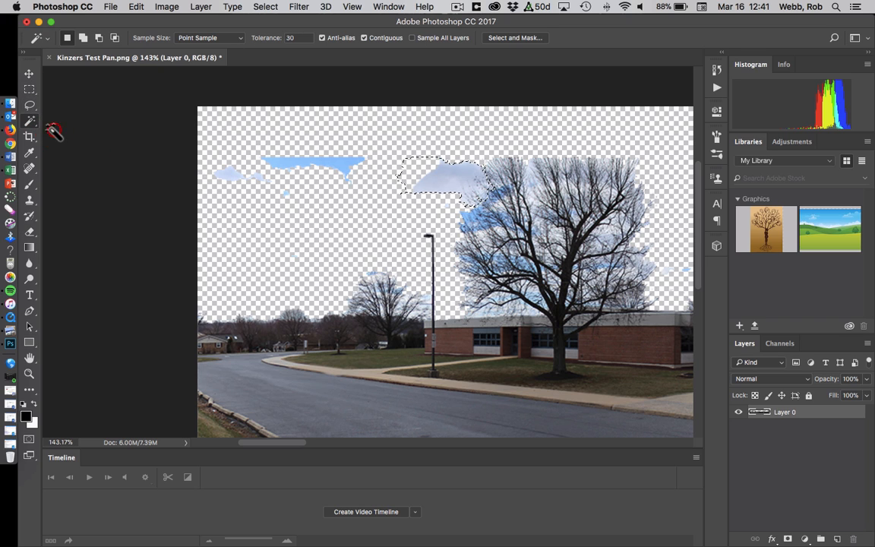
{"action": "left_click", "coordinate": [452, 177]}
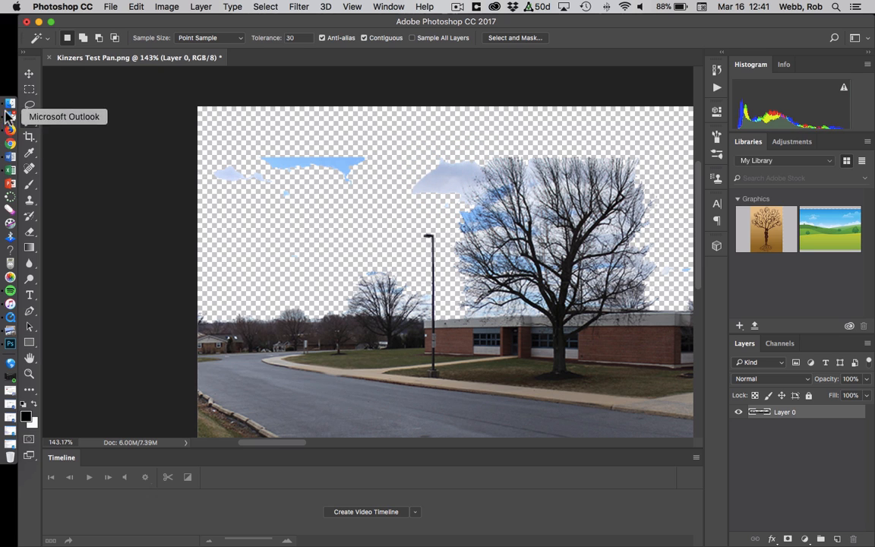
Erase the blue sky patches above the driveway and the rest of the gray cloud up to the large tree
{"action": "left_click", "coordinate": [29, 184]}
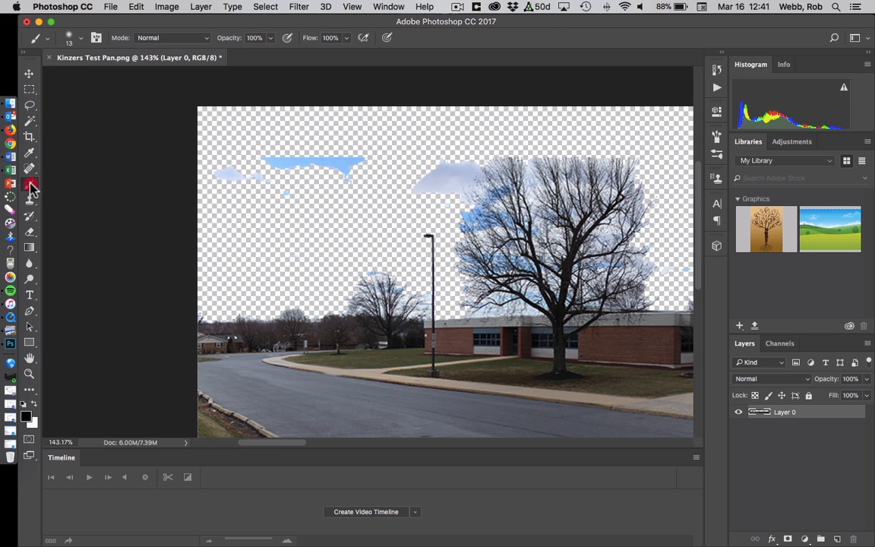
{"action": "left_click", "coordinate": [29, 232]}
{"action": "mouse_move", "coordinate": [253, 176]}
{"action": "left_mouse_down"}
{"action": "mouse_move", "coordinate": [336, 159]}
{"action": "mouse_move", "coordinate": [421, 195]}
{"action": "mouse_move", "coordinate": [454, 175]}
{"action": "left_mouse_up"}
Erase the leftover sky patches around the flagpole and above the school entrance and roof
{"action": "scroll", "coordinate": [437, 199], "scroll_direction": "right", "scroll_amount": 10}
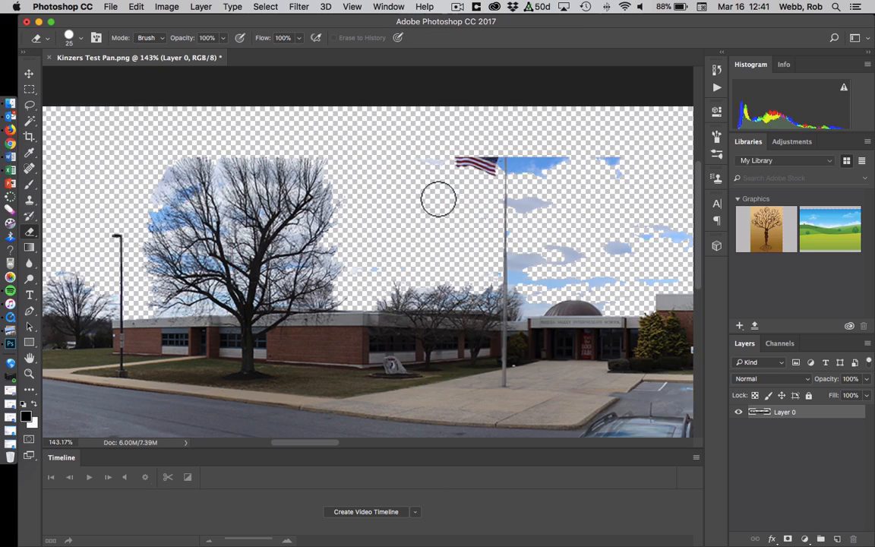
{"action": "mouse_move", "coordinate": [434, 275]}
{"action": "left_mouse_down"}
{"action": "mouse_move", "coordinate": [574, 279]}
{"action": "mouse_move", "coordinate": [459, 255]}
{"action": "left_mouse_up"}
{"action": "left_click_drag", "start_coordinate": [467, 206], "coordinate": [434, 205]}
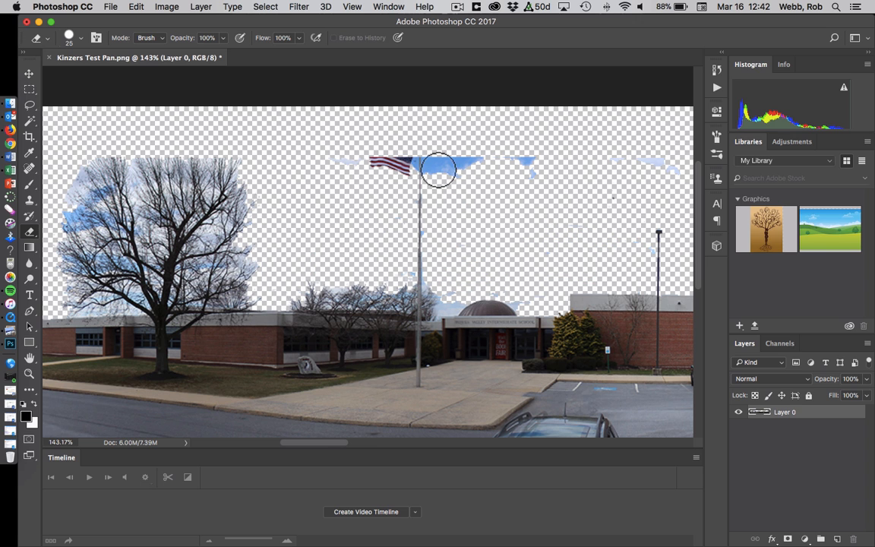
{"action": "left_click_drag", "start_coordinate": [439, 170], "coordinate": [527, 173]}
{"action": "left_click_drag", "start_coordinate": [295, 158], "coordinate": [347, 160]}
{"action": "scroll", "coordinate": [322, 235], "scroll_direction": "right", "scroll_amount": 8}
{"action": "left_click_drag", "start_coordinate": [425, 162], "coordinate": [472, 172]}
Erase the remaining gray and blue sky patches above the parking lot
{"action": "scroll", "coordinate": [532, 205], "scroll_direction": "right", "scroll_amount": 2}
{"action": "scroll", "coordinate": [353, 207], "scroll_direction": "right", "scroll_amount": 10}
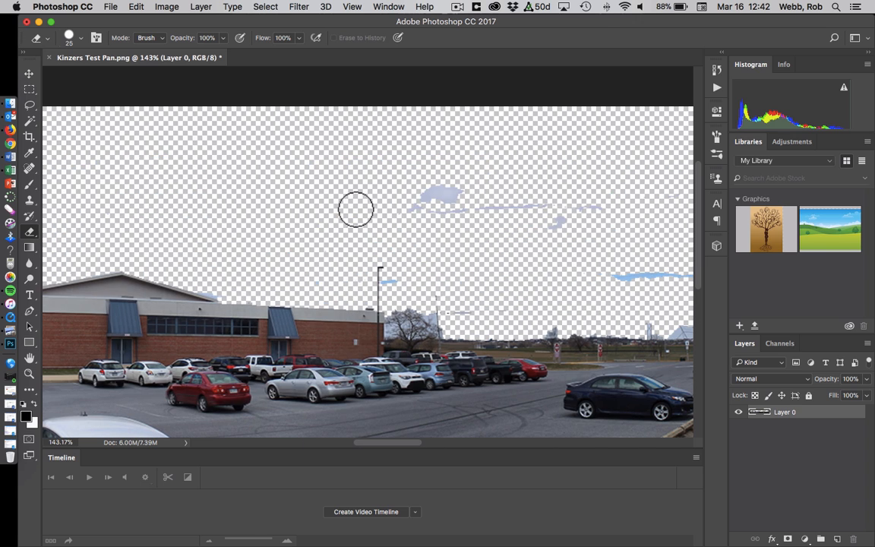
{"action": "left_click_drag", "start_coordinate": [414, 190], "coordinate": [531, 197]}
{"action": "scroll", "coordinate": [544, 246], "scroll_direction": "right", "scroll_amount": 5}
{"action": "mouse_move", "coordinate": [432, 272]}
{"action": "left_mouse_down"}
{"action": "mouse_move", "coordinate": [339, 120]}
{"action": "mouse_move", "coordinate": [379, 133]}
{"action": "left_mouse_up"}
Erase the leftover sky patches and power line fragments above the road, up to the large wooden utility pole
{"action": "scroll", "coordinate": [399, 144], "scroll_direction": "right", "scroll_amount": 10}
{"action": "mouse_move", "coordinate": [403, 155]}
{"action": "left_mouse_down"}
{"action": "mouse_move", "coordinate": [356, 283]}
{"action": "mouse_move", "coordinate": [490, 169]}
{"action": "left_mouse_up"}
{"action": "scroll", "coordinate": [425, 228], "scroll_direction": "right", "scroll_amount": 4}
{"action": "left_click_drag", "start_coordinate": [343, 280], "coordinate": [379, 259]}
{"action": "scroll", "coordinate": [369, 205], "scroll_direction": "right", "scroll_amount": 8}
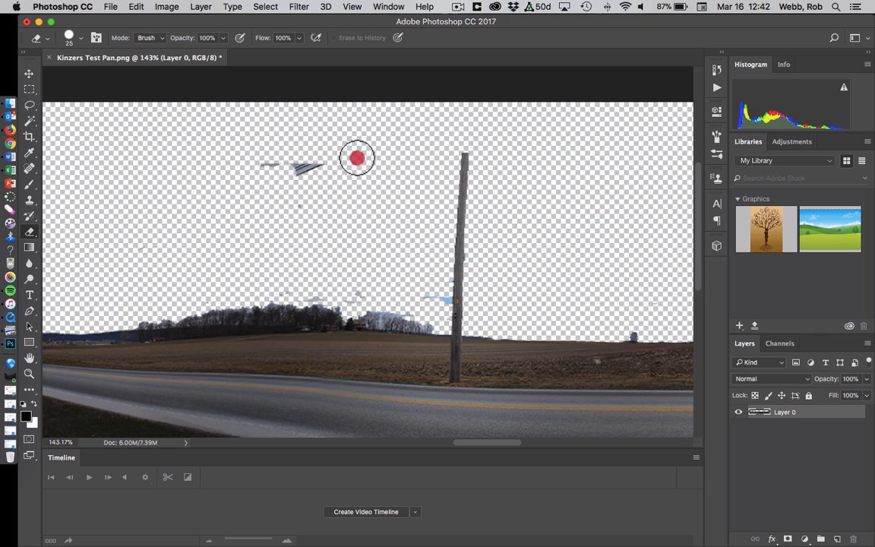
{"action": "left_click_drag", "start_coordinate": [355, 156], "coordinate": [285, 163]}
Erase the wide blue sky band and the thick power lines above the field beyond the wooden utility pole
{"action": "scroll", "coordinate": [455, 213], "scroll_direction": "right", "scroll_amount": 10}
{"action": "scroll", "coordinate": [406, 163], "scroll_direction": "right", "scroll_amount": 10}
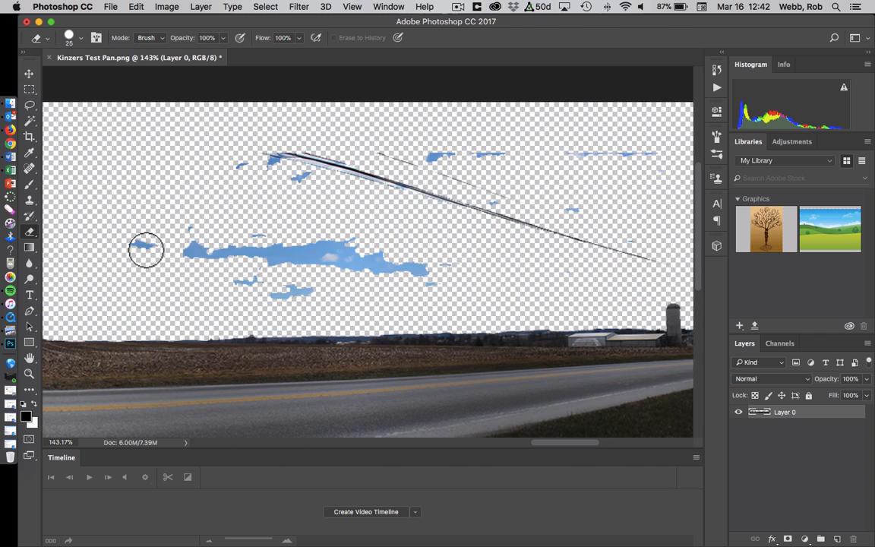
{"action": "mouse_move", "coordinate": [146, 248]}
{"action": "left_mouse_down"}
{"action": "mouse_move", "coordinate": [277, 162]}
{"action": "mouse_move", "coordinate": [380, 171]}
{"action": "left_mouse_up"}
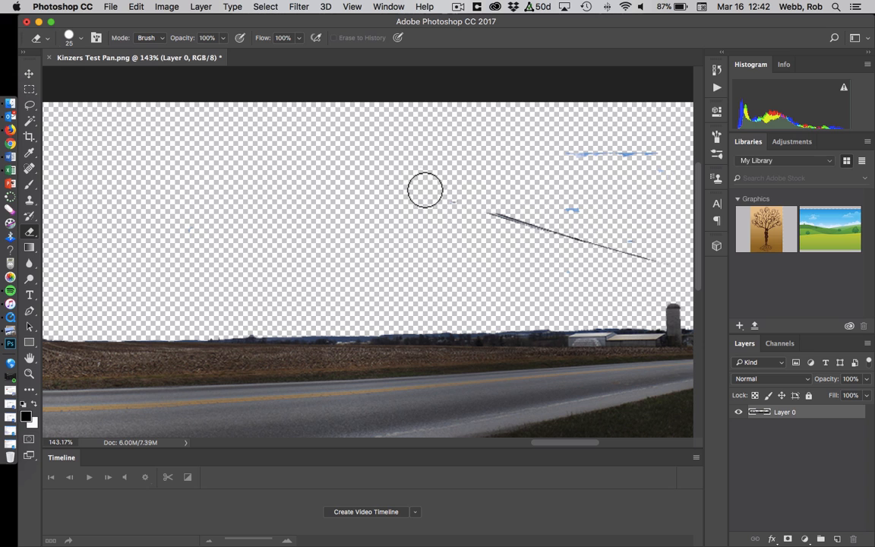
{"action": "left_click_drag", "start_coordinate": [424, 190], "coordinate": [526, 234]}
Erase the leftover blue specks, power line and distant pole above the barns and silos, plus the white bits above the bare trees
{"action": "scroll", "coordinate": [452, 205], "scroll_direction": "right", "scroll_amount": 10}
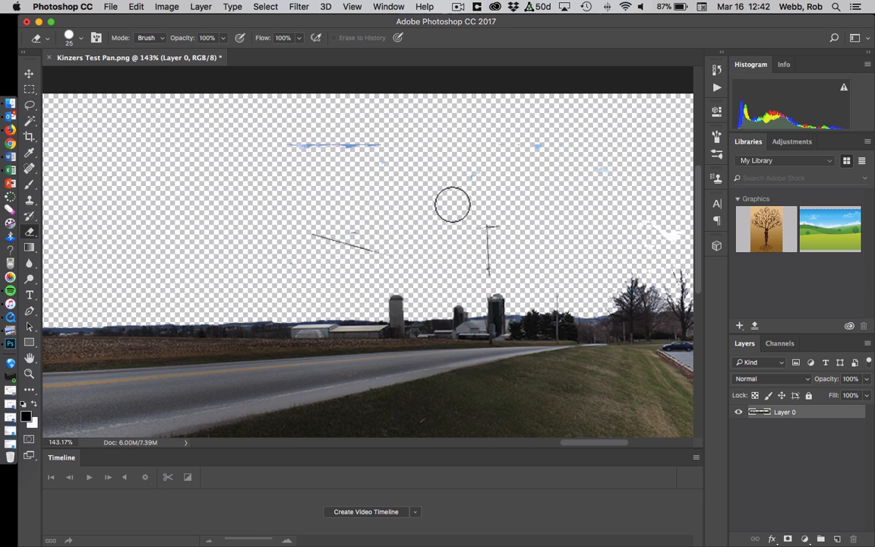
{"action": "left_click_drag", "start_coordinate": [295, 145], "coordinate": [548, 143]}
{"action": "mouse_move", "coordinate": [294, 209]}
{"action": "left_mouse_down"}
{"action": "mouse_move", "coordinate": [342, 237]}
{"action": "mouse_move", "coordinate": [464, 257]}
{"action": "mouse_move", "coordinate": [517, 251]}
{"action": "mouse_move", "coordinate": [496, 225]}
{"action": "mouse_move", "coordinate": [498, 266]}
{"action": "mouse_move", "coordinate": [485, 270]}
{"action": "mouse_move", "coordinate": [485, 283]}
{"action": "mouse_move", "coordinate": [514, 256]}
{"action": "mouse_move", "coordinate": [668, 228]}
{"action": "left_mouse_up"}
{"action": "scroll", "coordinate": [616, 229], "scroll_direction": "right", "scroll_amount": 12}
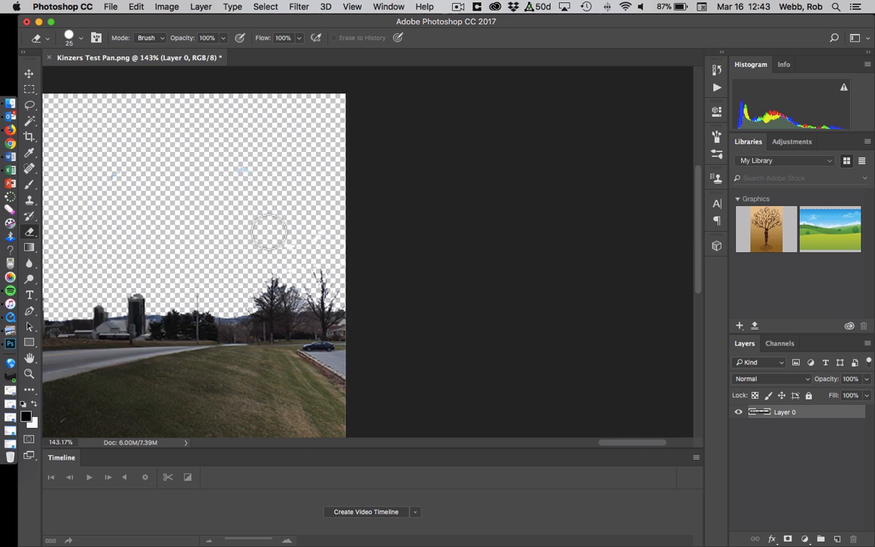
{"action": "mouse_move", "coordinate": [261, 243]}
{"action": "left_mouse_down"}
{"action": "mouse_move", "coordinate": [270, 255]}
{"action": "mouse_move", "coordinate": [302, 250]}
{"action": "mouse_move", "coordinate": [328, 218]}
{"action": "left_mouse_up"}
{"action": "scroll", "coordinate": [403, 220], "scroll_direction": "left", "scroll_amount": 4}
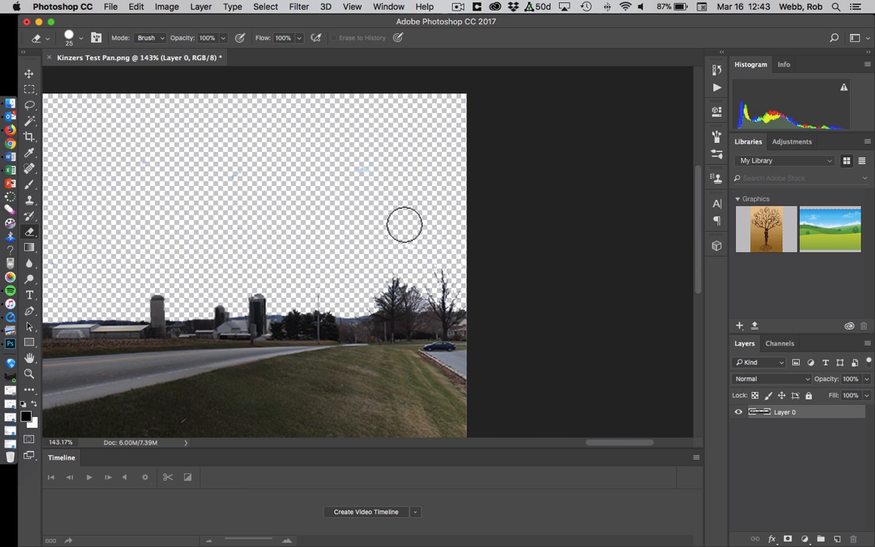
{"action": "mouse_move", "coordinate": [402, 220]}
{"action": "left_mouse_down"}
{"action": "mouse_move", "coordinate": [402, 238]}
{"action": "mouse_move", "coordinate": [380, 237]}
{"action": "mouse_move", "coordinate": [261, 171]}
{"action": "mouse_move", "coordinate": [137, 187]}
{"action": "left_mouse_up"}
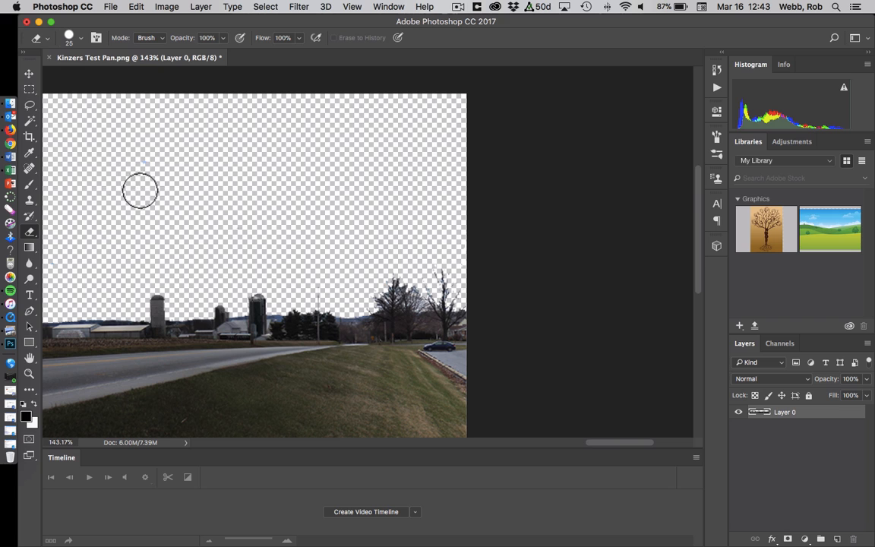
Outline a narrow Lasso selection in the transparent area above the field, and switch to the Polygonal Lasso tool
{"action": "left_click", "coordinate": [28, 107]}
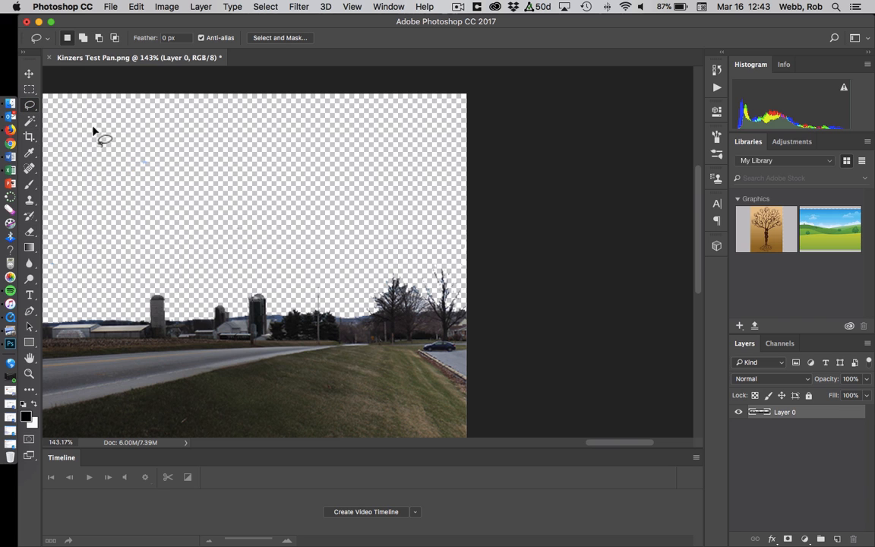
{"action": "scroll", "coordinate": [123, 137], "scroll_direction": "right", "scroll_amount": 1}
{"action": "scroll", "coordinate": [127, 137], "scroll_direction": "left", "scroll_amount": 10}
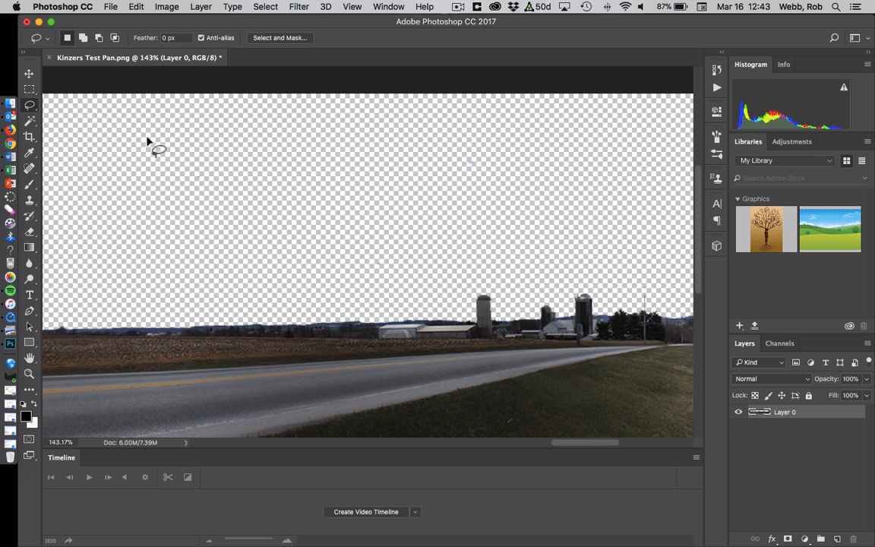
{"action": "mouse_move", "coordinate": [187, 149]}
{"action": "left_mouse_down"}
{"action": "mouse_move", "coordinate": [230, 186]}
{"action": "mouse_move", "coordinate": [235, 209]}
{"action": "left_mouse_up"}
{"action": "right_click", "coordinate": [99, 120]}
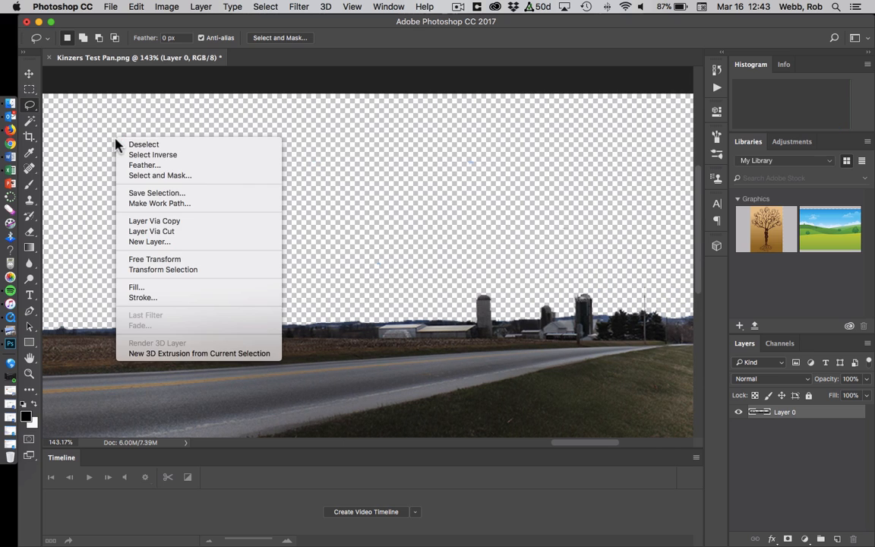
{"action": "left_click", "coordinate": [102, 126]}
{"action": "right_click", "coordinate": [29, 104]}
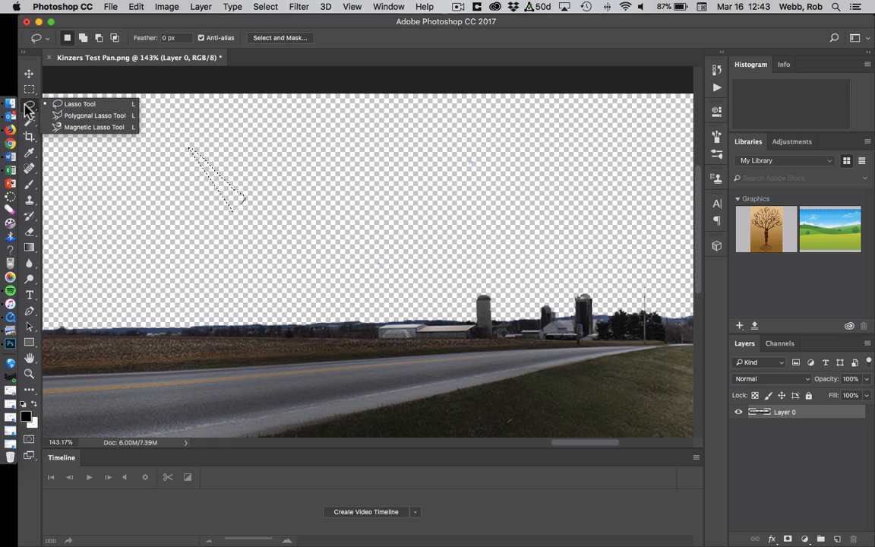
{"action": "left_click", "coordinate": [89, 117]}
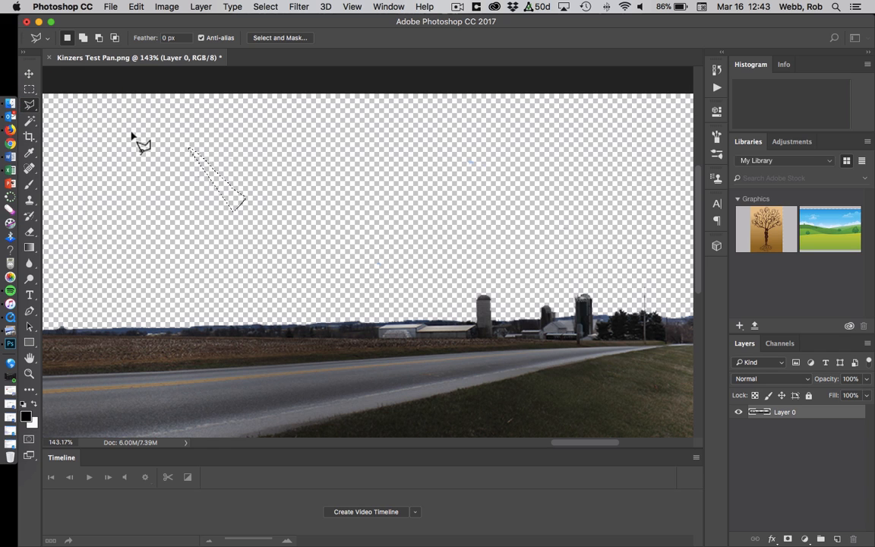
Outline a large four-sided Polygonal Lasso selection in the transparent area above the field and delete its contents
{"action": "left_click", "coordinate": [132, 135]}
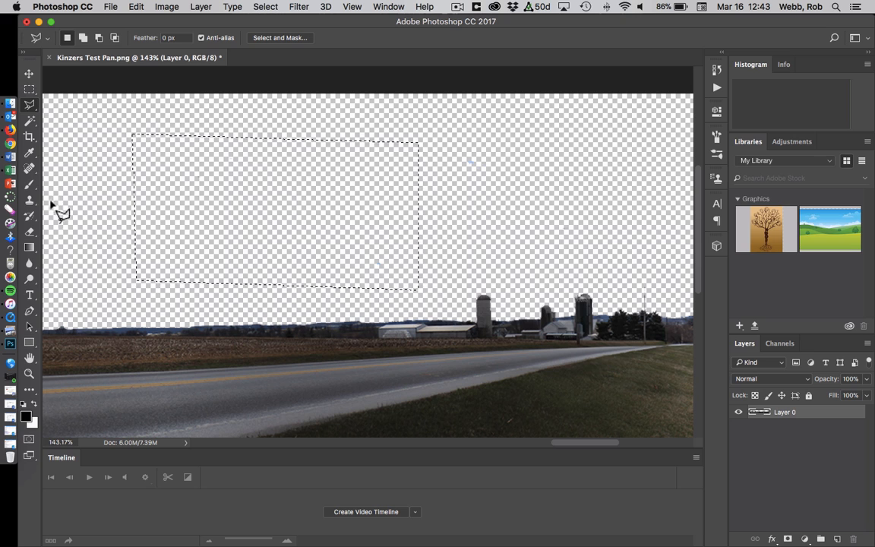
{"action": "left_click", "coordinate": [30, 232]}
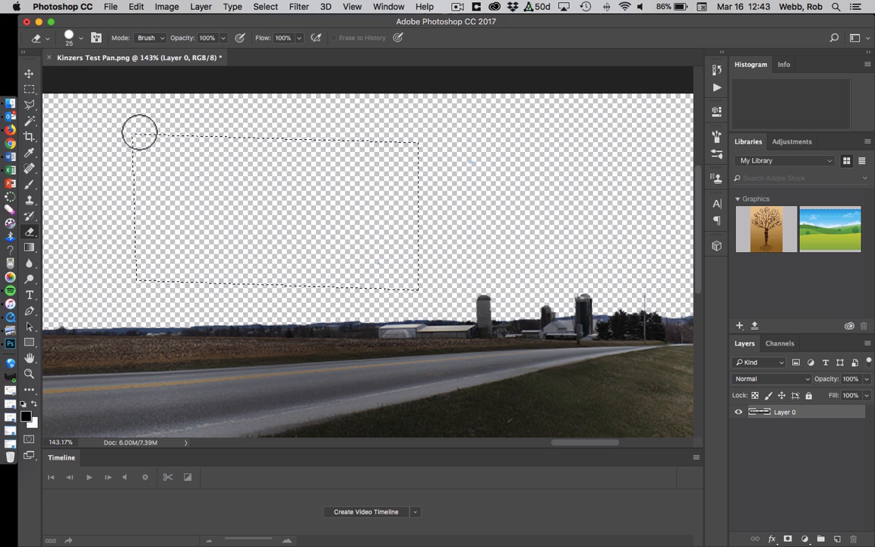
{"action": "key", "text": "BackSpace"}
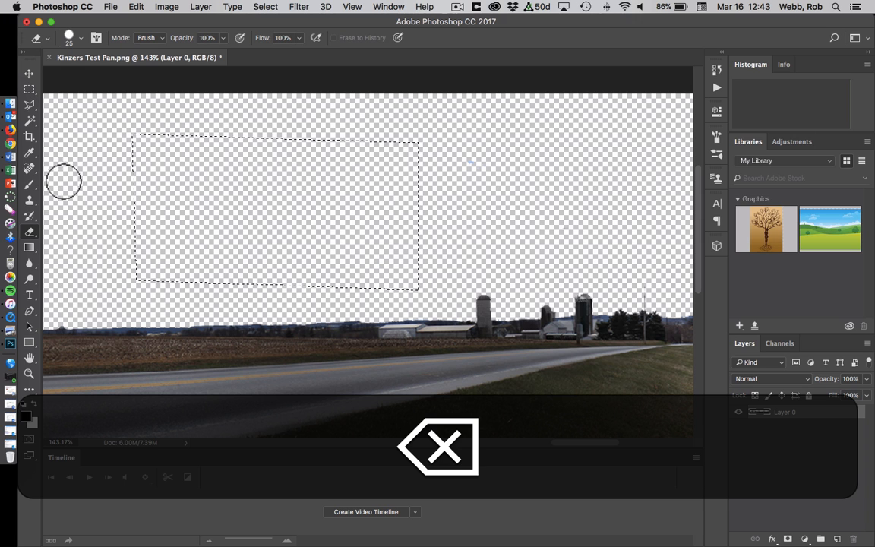
{"action": "left_click", "coordinate": [30, 120]}
{"action": "right_click", "coordinate": [30, 122]}
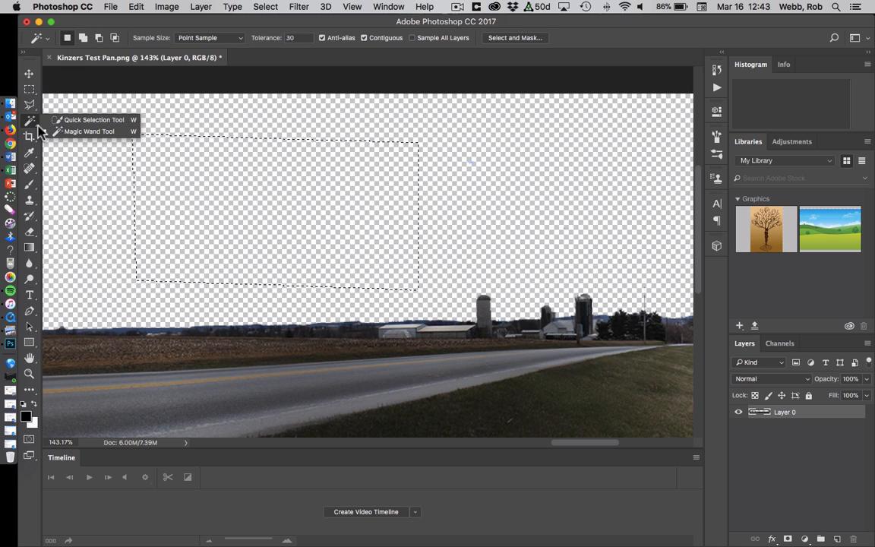
{"action": "left_click", "coordinate": [29, 105]}
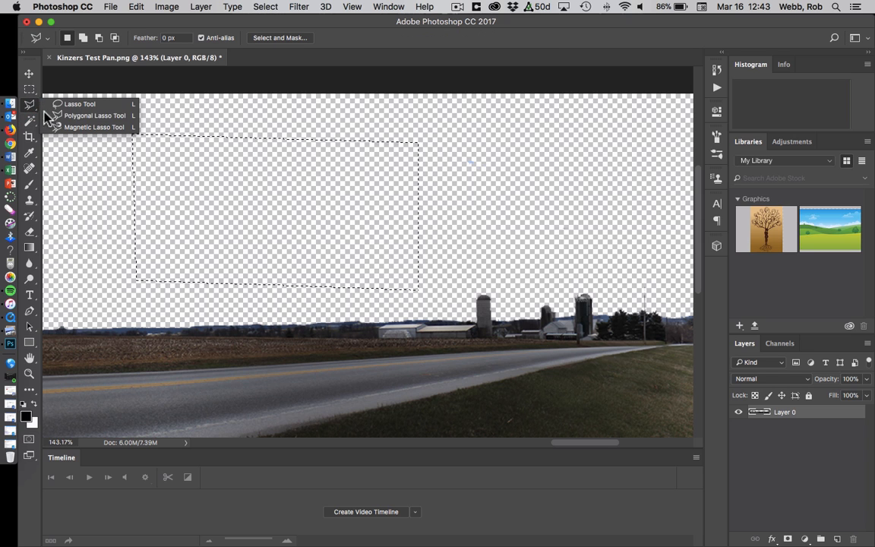
{"action": "left_click", "coordinate": [45, 115]}
{"action": "key", "text": "BackSpace"}
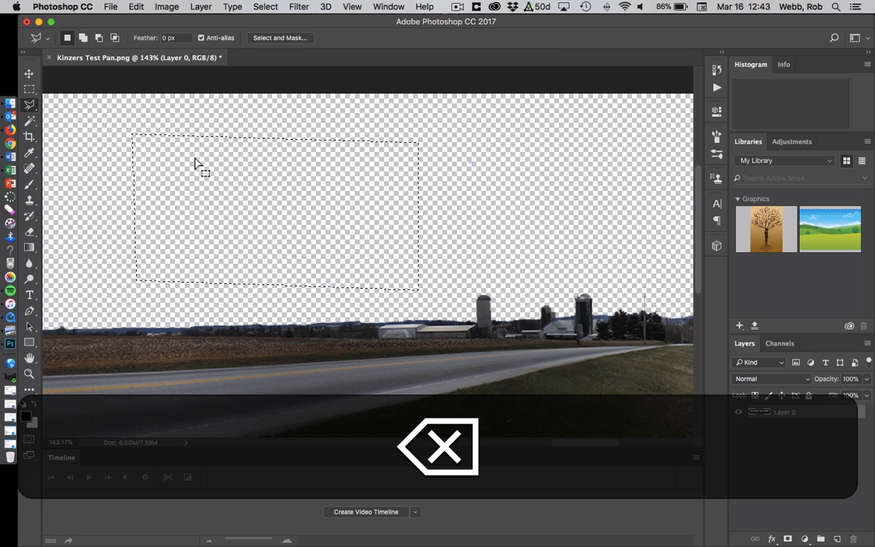
Select a small four-sided patch across the road's grassy edge with the Polygonal Lasso and delete it
{"action": "left_click", "coordinate": [353, 378]}
{"action": "left_click", "coordinate": [370, 415]}
{"action": "left_click", "coordinate": [409, 415]}
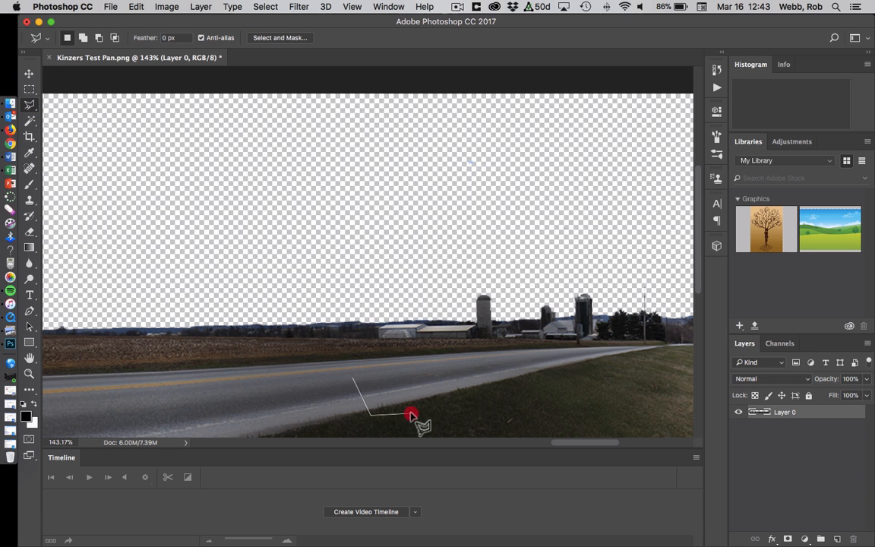
{"action": "left_click", "coordinate": [354, 377]}
{"action": "key", "text": "BackSpace"}
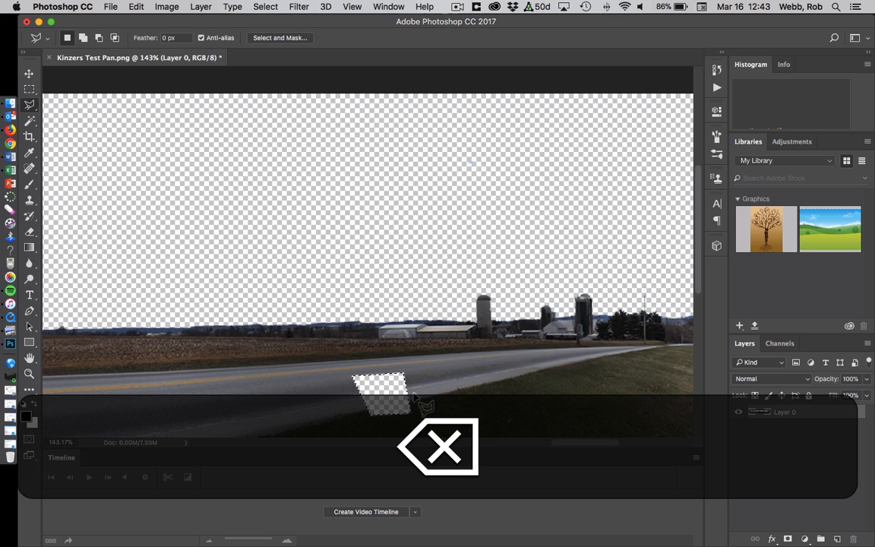
Undo the deletion of the patch at the road's edge by stepping backward in the edit history
{"action": "key", "text": "super+z"}
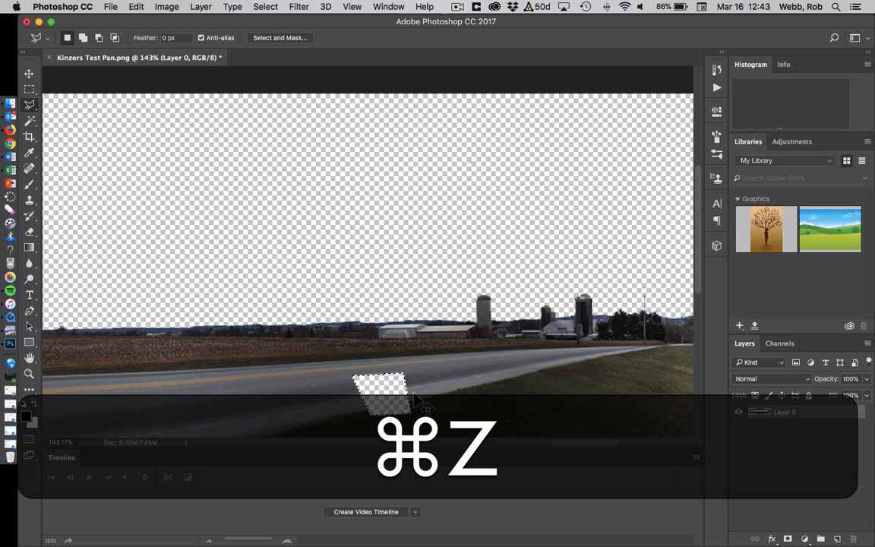
{"action": "key", "text": "super+z"}
{"action": "key", "text": "super+z"}
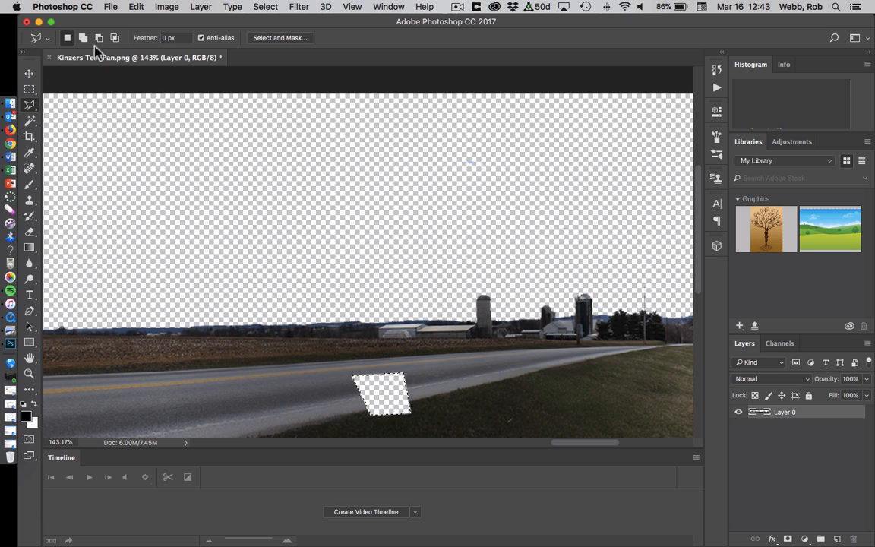
{"action": "left_click", "coordinate": [110, 7]}
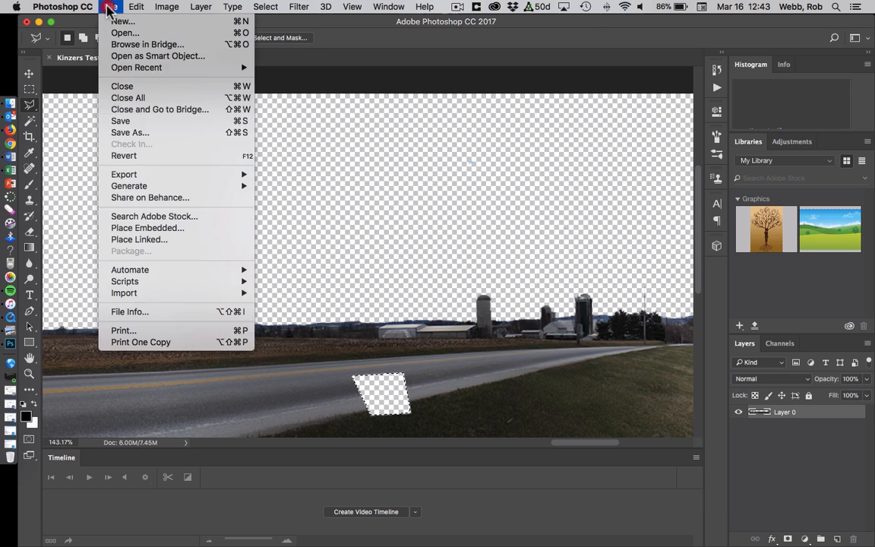
{"action": "mouse_move", "coordinate": [141, 8]}
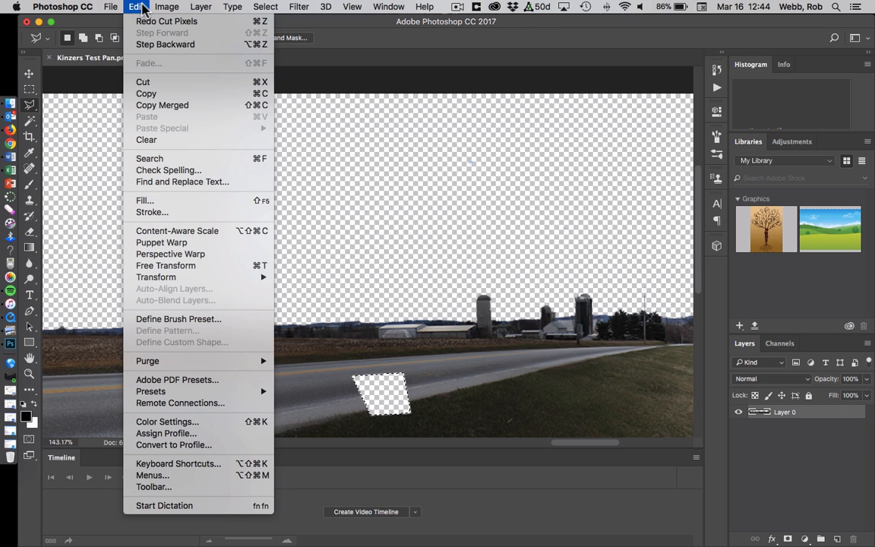
{"action": "left_click", "coordinate": [153, 47]}
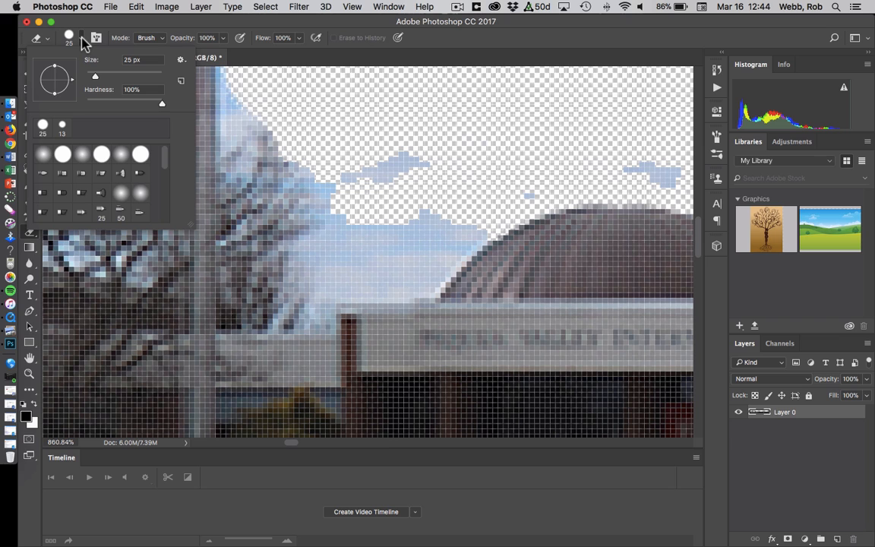
Set the Eraser size to 10 px and erase the blue sky patches between the bare tree and the curved roof
{"action": "double_click", "coordinate": [130, 59]}
{"action": "type", "text": "10"}
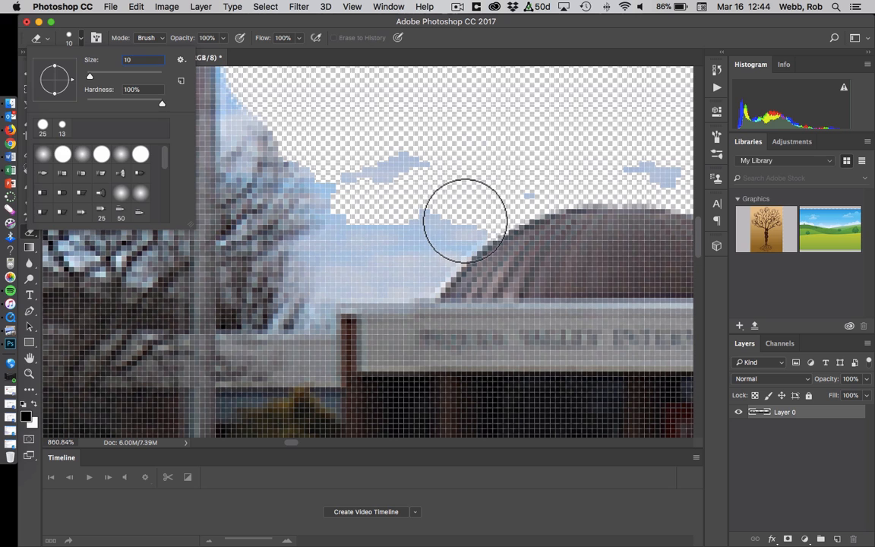
{"action": "mouse_move", "coordinate": [462, 219]}
{"action": "left_mouse_down"}
{"action": "mouse_move", "coordinate": [448, 244]}
{"action": "mouse_move", "coordinate": [407, 272]}
{"action": "mouse_move", "coordinate": [348, 273]}
{"action": "left_mouse_up"}
{"action": "left_click_drag", "start_coordinate": [342, 156], "coordinate": [492, 155]}
{"action": "scroll", "coordinate": [353, 167], "scroll_direction": "left", "scroll_amount": 5}
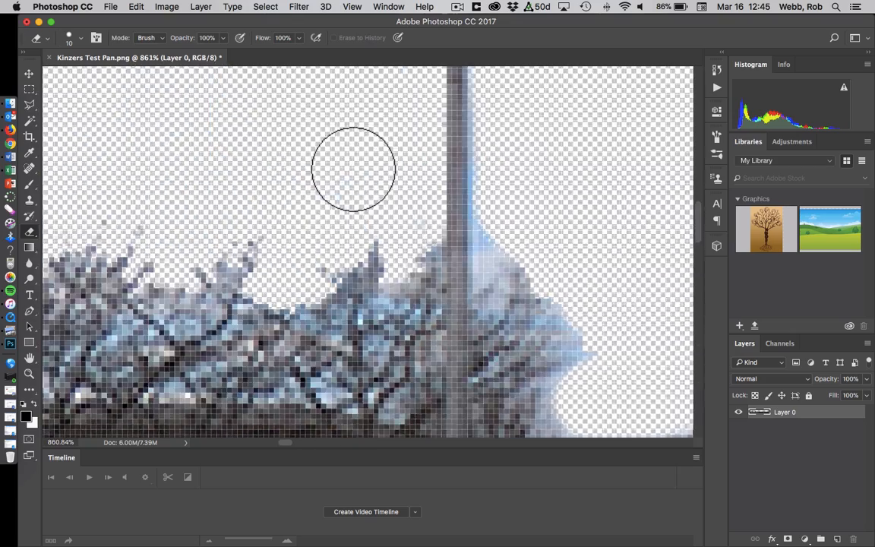
{"action": "scroll", "coordinate": [353, 168], "scroll_direction": "right", "scroll_amount": 10}
{"action": "mouse_move", "coordinate": [289, 193]}
{"action": "left_mouse_down"}
{"action": "mouse_move", "coordinate": [307, 225]}
{"action": "mouse_move", "coordinate": [480, 230]}
{"action": "left_mouse_up"}
Erase the leftover blue sky along the descending slope of the gabled roof above the blue wall
{"action": "scroll", "coordinate": [336, 161], "scroll_direction": "right", "scroll_amount": 10}
{"action": "scroll", "coordinate": [337, 158], "scroll_direction": "right", "scroll_amount": 15}
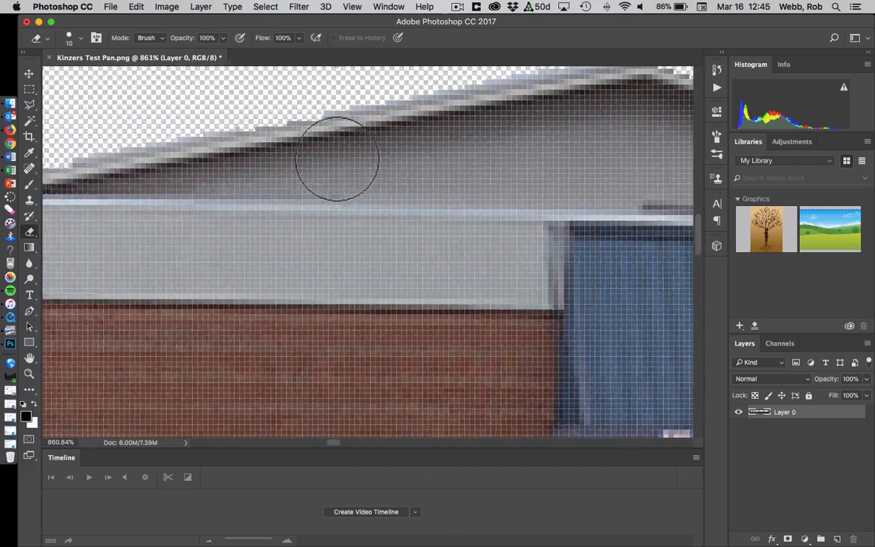
{"action": "scroll", "coordinate": [336, 146], "scroll_direction": "up", "scroll_amount": 4}
{"action": "scroll", "coordinate": [400, 155], "scroll_direction": "right", "scroll_amount": 3}
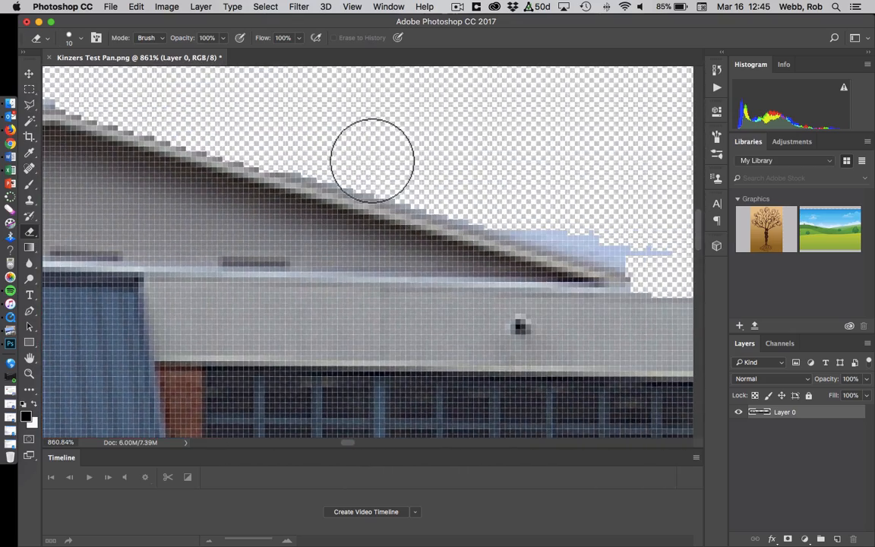
{"action": "mouse_move", "coordinate": [331, 158]}
{"action": "left_mouse_down"}
{"action": "mouse_move", "coordinate": [625, 248]}
{"action": "mouse_move", "coordinate": [656, 250]}
{"action": "mouse_move", "coordinate": [555, 225]}
{"action": "left_mouse_up"}
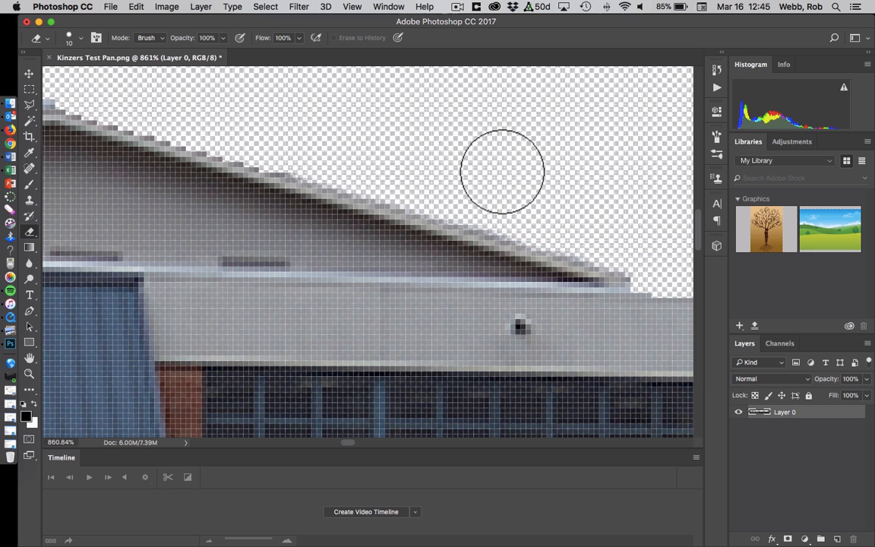
Erase the two blue specks above the flat-roofed end of the brick building, before the thin dark pole
{"action": "scroll", "coordinate": [312, 157], "scroll_direction": "right", "scroll_amount": 8}
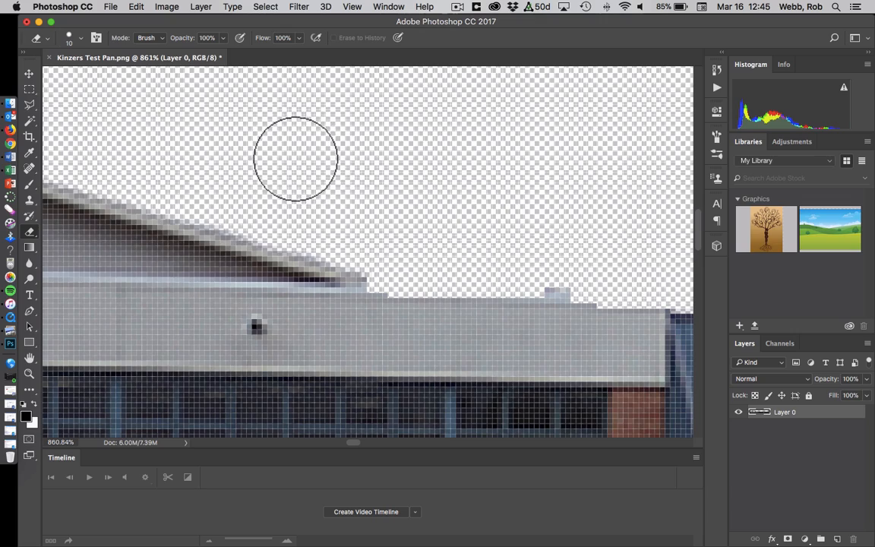
{"action": "scroll", "coordinate": [303, 161], "scroll_direction": "right", "scroll_amount": 14}
{"action": "scroll", "coordinate": [253, 171], "scroll_direction": "right", "scroll_amount": 9}
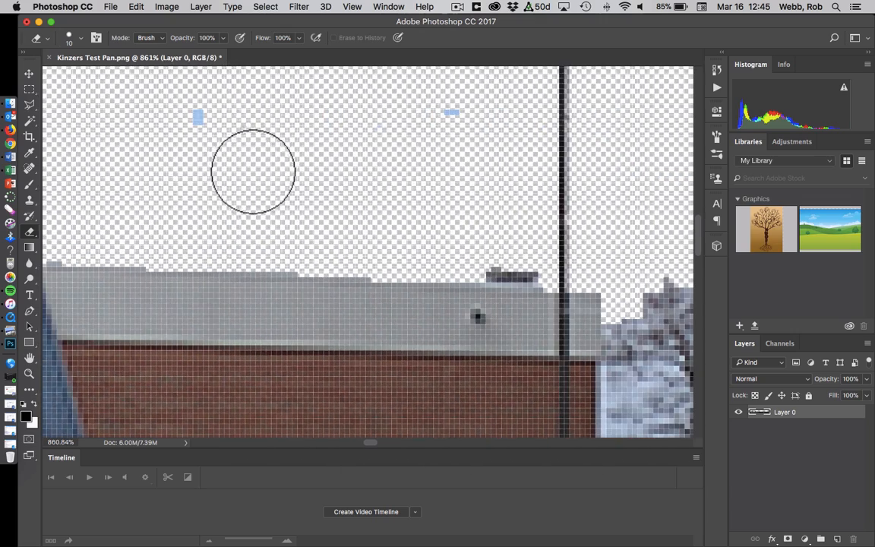
{"action": "mouse_move", "coordinate": [256, 138]}
{"action": "left_mouse_down"}
{"action": "mouse_move", "coordinate": [257, 126]}
{"action": "mouse_move", "coordinate": [455, 124]}
{"action": "left_mouse_up"}
Erase the small stray speck in the transparent area above the distant treeline beyond the brick building
{"action": "scroll", "coordinate": [361, 170], "scroll_direction": "right", "scroll_amount": 9}
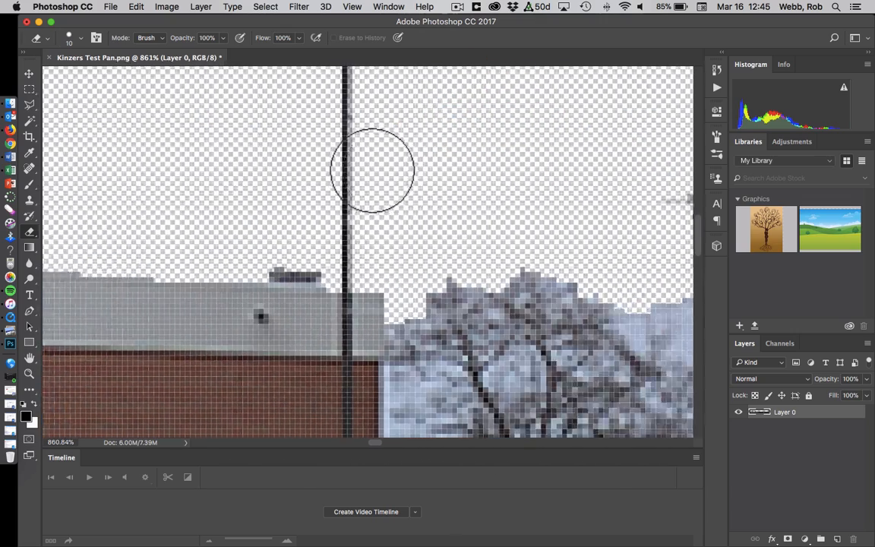
{"action": "scroll", "coordinate": [371, 172], "scroll_direction": "right", "scroll_amount": 15}
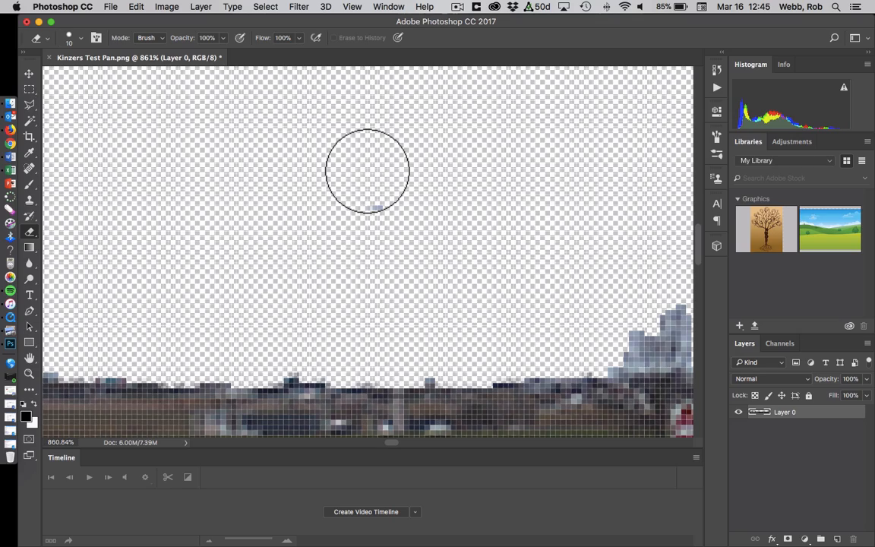
{"action": "scroll", "coordinate": [368, 170], "scroll_direction": "right", "scroll_amount": 15}
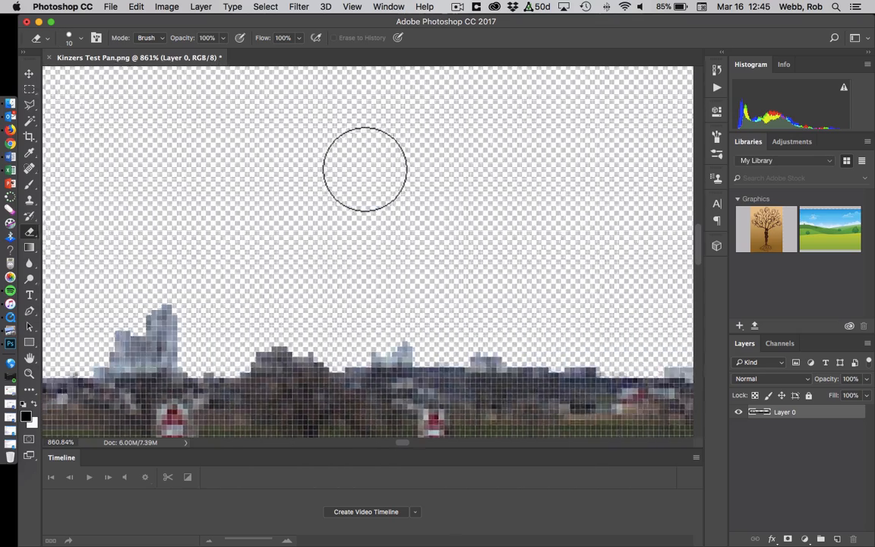
{"action": "scroll", "coordinate": [361, 168], "scroll_direction": "left", "scroll_amount": 10}
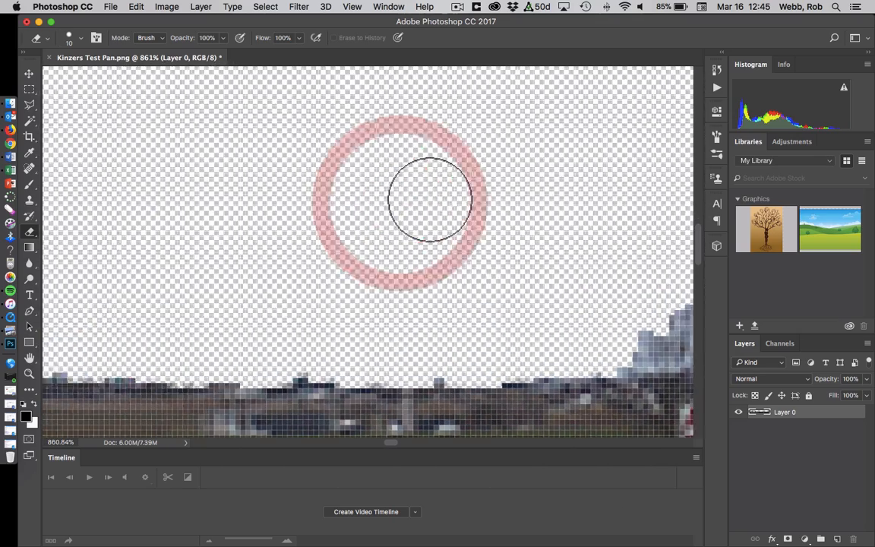
Erase the pale trapezoid patch above the fence, the fragments above the red truck and the tower-like remnants beside them
{"action": "scroll", "coordinate": [429, 196], "scroll_direction": "right", "scroll_amount": 15}
{"action": "scroll", "coordinate": [428, 199], "scroll_direction": "right", "scroll_amount": 5}
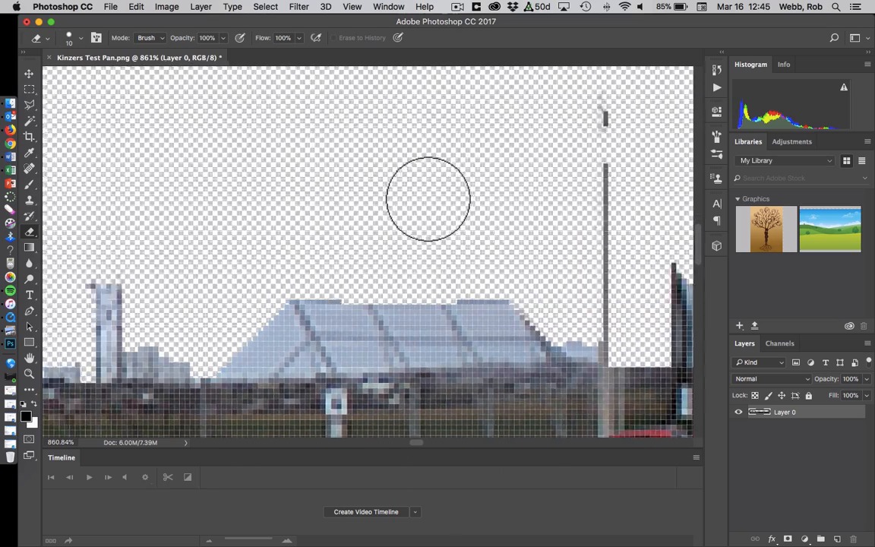
{"action": "scroll", "coordinate": [427, 198], "scroll_direction": "down", "scroll_amount": 10}
{"action": "scroll", "coordinate": [427, 199], "scroll_direction": "up", "scroll_amount": 2}
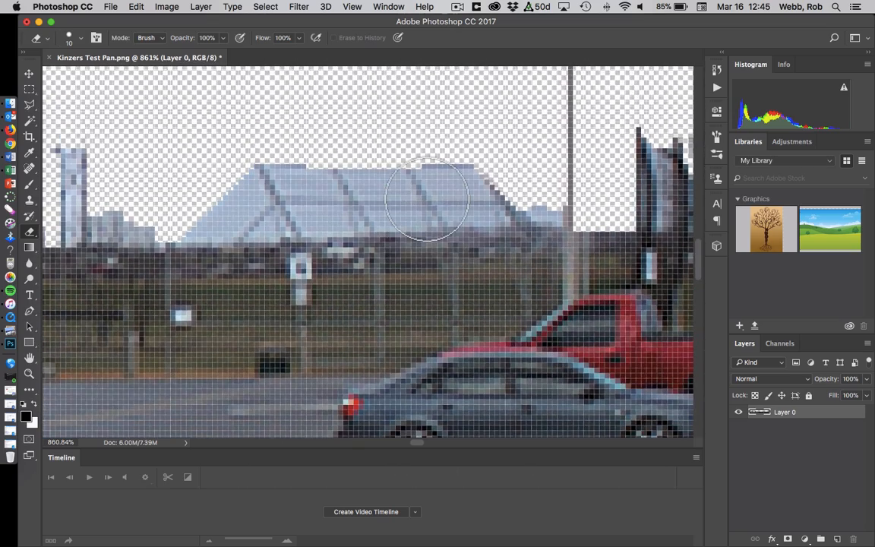
{"action": "scroll", "coordinate": [428, 199], "scroll_direction": "right", "scroll_amount": 8}
{"action": "mouse_move", "coordinate": [347, 128]}
{"action": "left_mouse_down"}
{"action": "mouse_move", "coordinate": [361, 162]}
{"action": "mouse_move", "coordinate": [543, 170]}
{"action": "mouse_move", "coordinate": [551, 98]}
{"action": "left_mouse_up"}
{"action": "scroll", "coordinate": [362, 77], "scroll_direction": "left", "scroll_amount": 5}
{"action": "mouse_move", "coordinate": [94, 203]}
{"action": "left_mouse_down"}
{"action": "mouse_move", "coordinate": [117, 217]}
{"action": "mouse_move", "coordinate": [436, 218]}
{"action": "mouse_move", "coordinate": [174, 161]}
{"action": "left_mouse_up"}
{"action": "scroll", "coordinate": [193, 219], "scroll_direction": "left", "scroll_amount": 4}
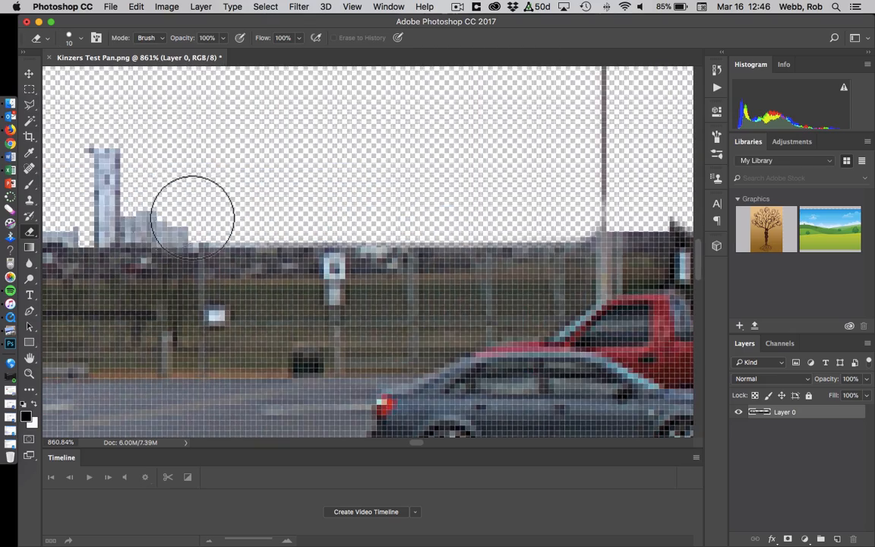
{"action": "left_click_drag", "start_coordinate": [194, 218], "coordinate": [117, 170]}
Erase stray fragments around the thin poles standing above the distant dark treeline
{"action": "scroll", "coordinate": [369, 203], "scroll_direction": "right", "scroll_amount": 20}
{"action": "scroll", "coordinate": [369, 203], "scroll_direction": "up", "scroll_amount": 4}
{"action": "scroll", "coordinate": [310, 173], "scroll_direction": "left", "scroll_amount": 3}
{"action": "left_click", "coordinate": [130, 328]}
{"action": "left_click", "coordinate": [498, 151]}
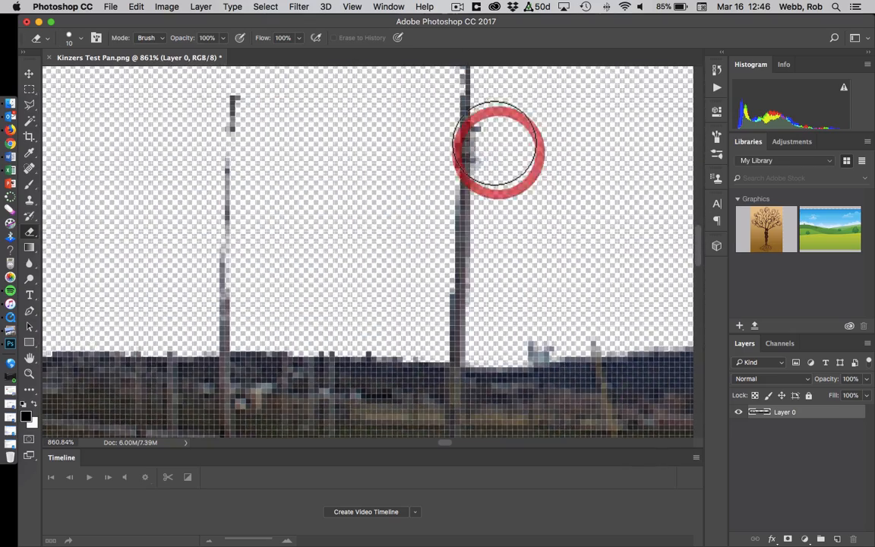
{"action": "scroll", "coordinate": [498, 146], "scroll_direction": "right", "scroll_amount": 10}
{"action": "left_click", "coordinate": [361, 219]}
Erase the blue sky strip above the bare trees and the blue patches before the large wooden utility pole
{"action": "scroll", "coordinate": [419, 222], "scroll_direction": "right", "scroll_amount": 10}
{"action": "scroll", "coordinate": [372, 209], "scroll_direction": "down", "scroll_amount": 2}
{"action": "scroll", "coordinate": [673, 135], "scroll_direction": "right", "scroll_amount": 10}
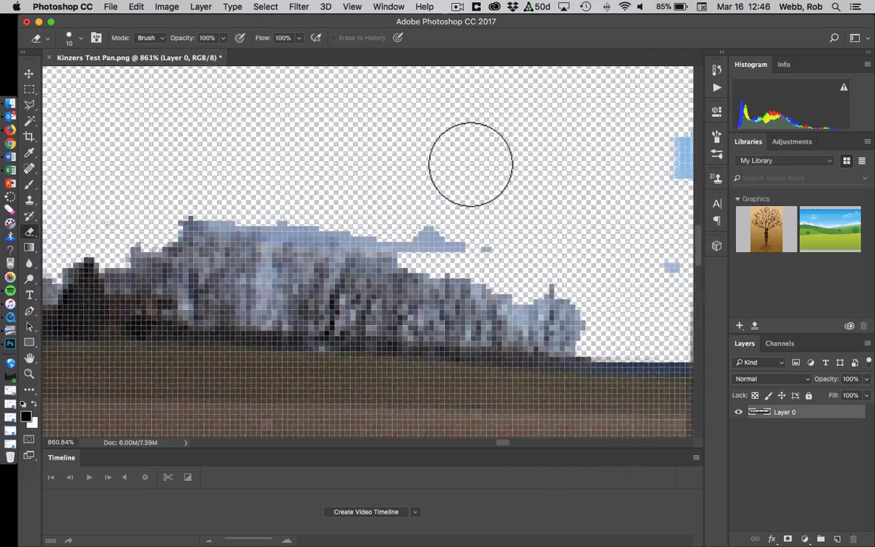
{"action": "left_click_drag", "start_coordinate": [215, 193], "coordinate": [217, 208]}
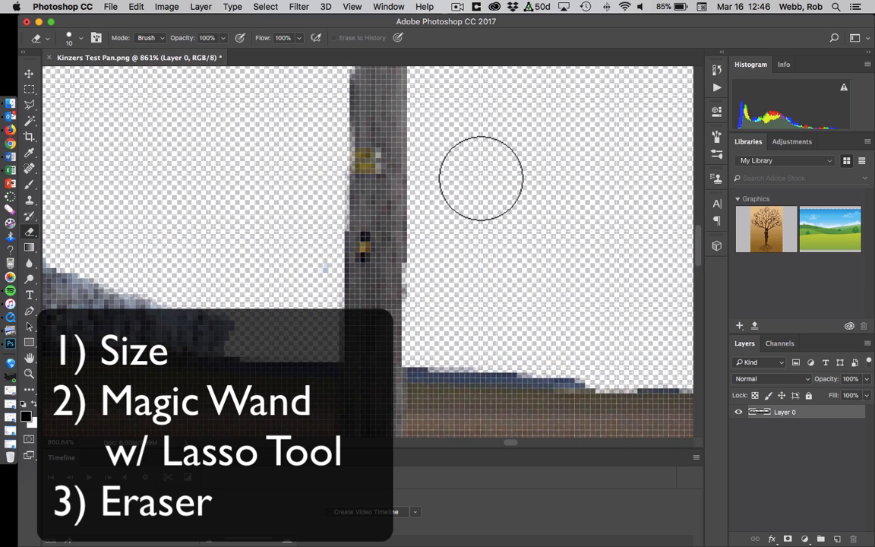
Inspect the horizon from the wooden utility pole past the barns to the bare trees for leftover sky
{"action": "scroll", "coordinate": [481, 179], "scroll_direction": "up", "scroll_amount": 10}
{"action": "scroll", "coordinate": [476, 183], "scroll_direction": "down", "scroll_amount": 10}
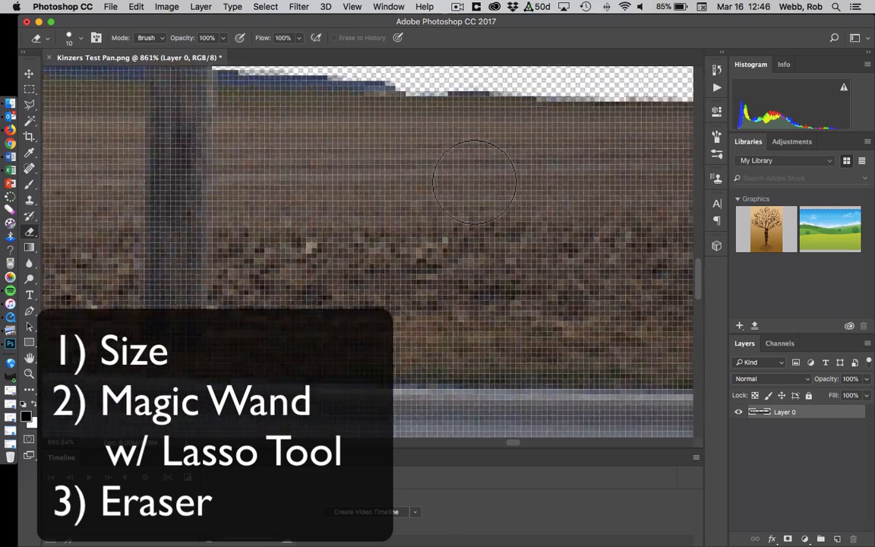
{"action": "scroll", "coordinate": [466, 175], "scroll_direction": "up", "scroll_amount": 6}
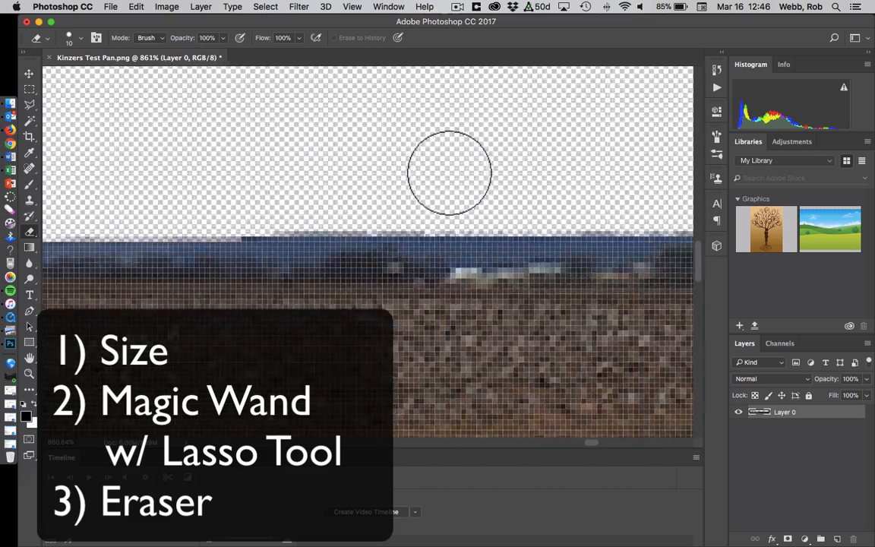
{"action": "scroll", "coordinate": [447, 172], "scroll_direction": "right", "scroll_amount": 10}
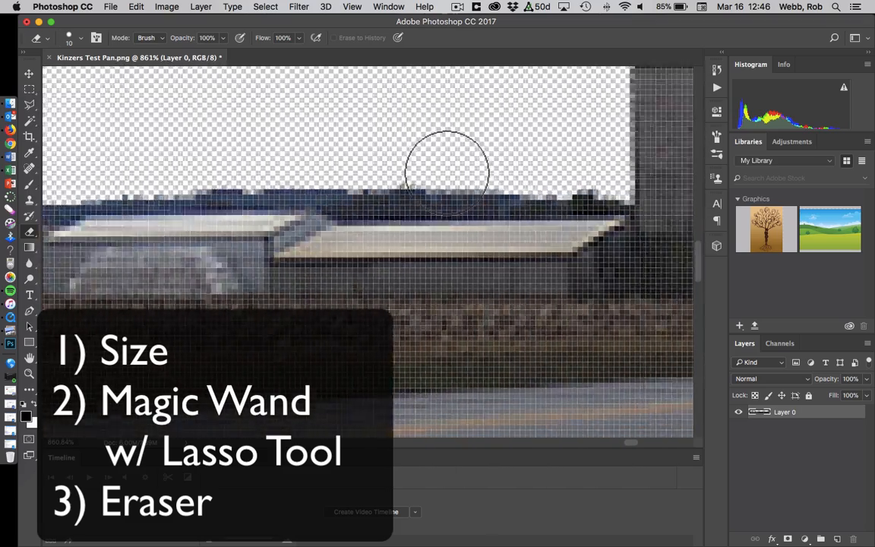
{"action": "scroll", "coordinate": [448, 170], "scroll_direction": "right", "scroll_amount": 10}
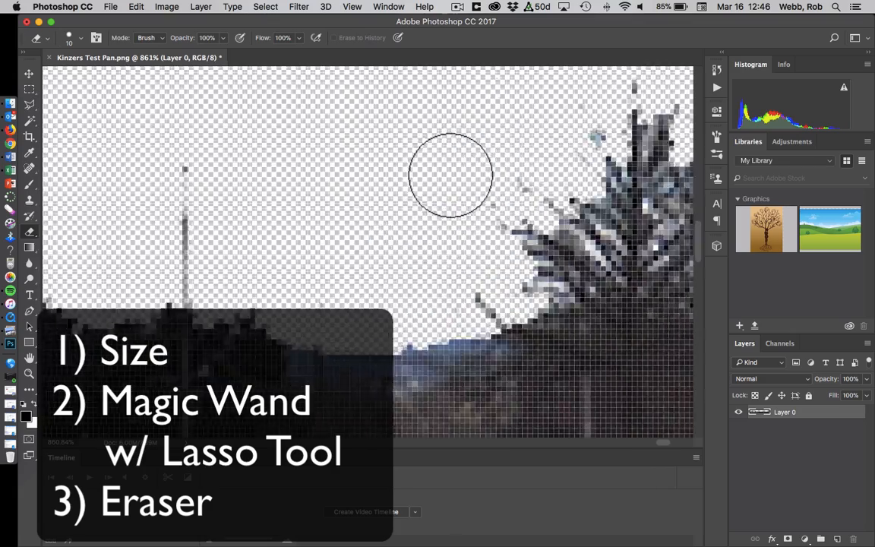
{"action": "scroll", "coordinate": [449, 174], "scroll_direction": "right", "scroll_amount": 5}
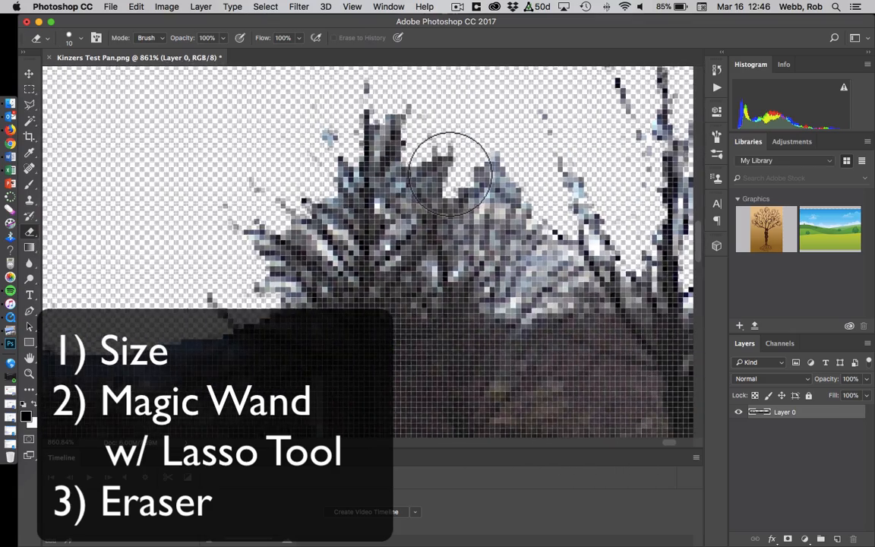
Check the bare trees at the panorama's end and the horizon leading back from them for leftover sky
{"action": "scroll", "coordinate": [445, 171], "scroll_direction": "right", "scroll_amount": 10}
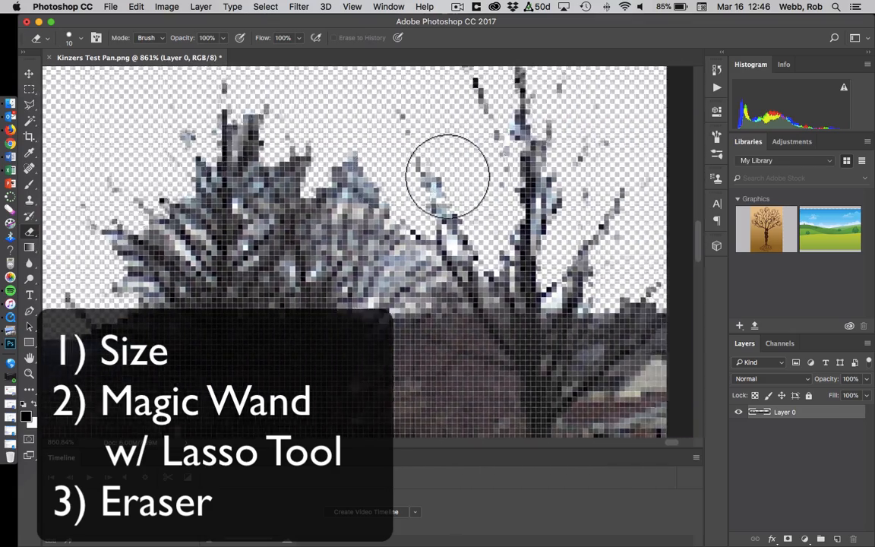
{"action": "scroll", "coordinate": [440, 178], "scroll_direction": "left", "scroll_amount": 6}
{"action": "scroll", "coordinate": [431, 175], "scroll_direction": "left", "scroll_amount": 10}
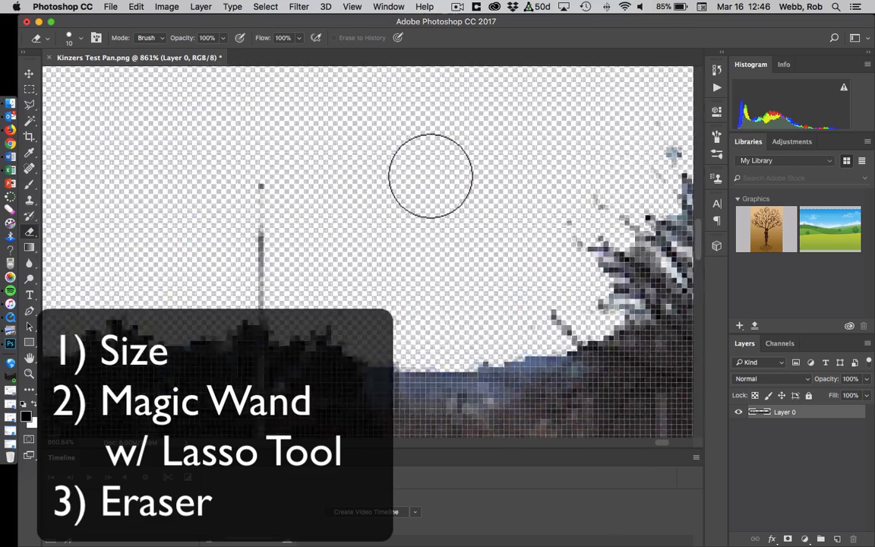
{"action": "scroll", "coordinate": [430, 176], "scroll_direction": "left", "scroll_amount": 8}
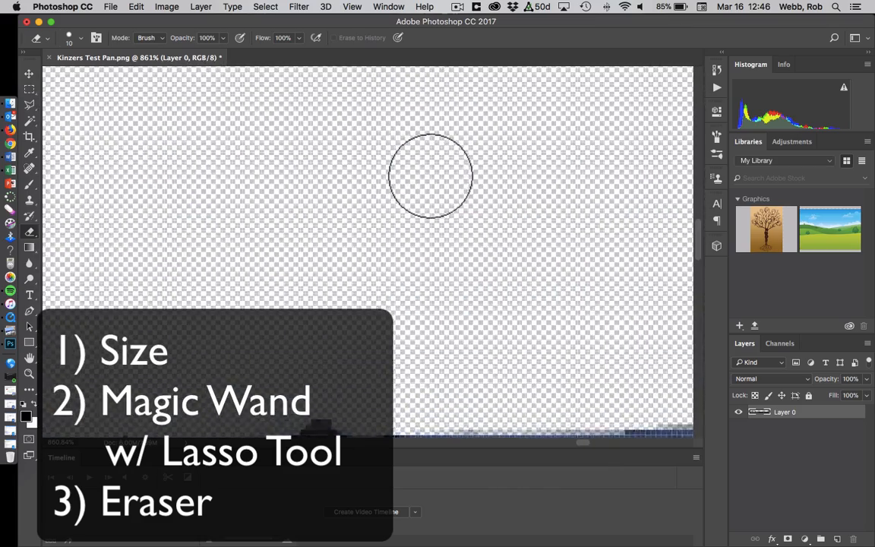
{"action": "scroll", "coordinate": [431, 175], "scroll_direction": "left", "scroll_amount": 8}
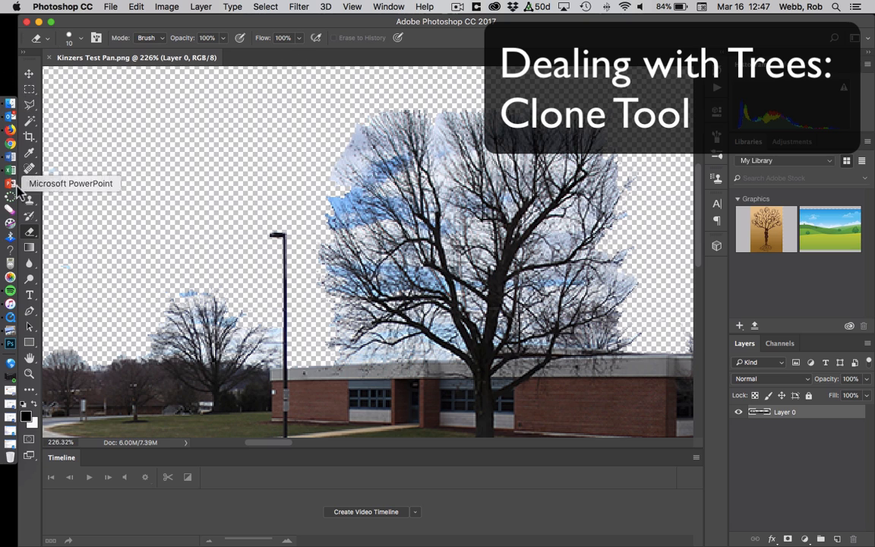
Switch to the Clone Stamp tool and choose the 74 px scattered maple leaf brush
{"action": "left_click", "coordinate": [29, 250]}
{"action": "left_click", "coordinate": [34, 260]}
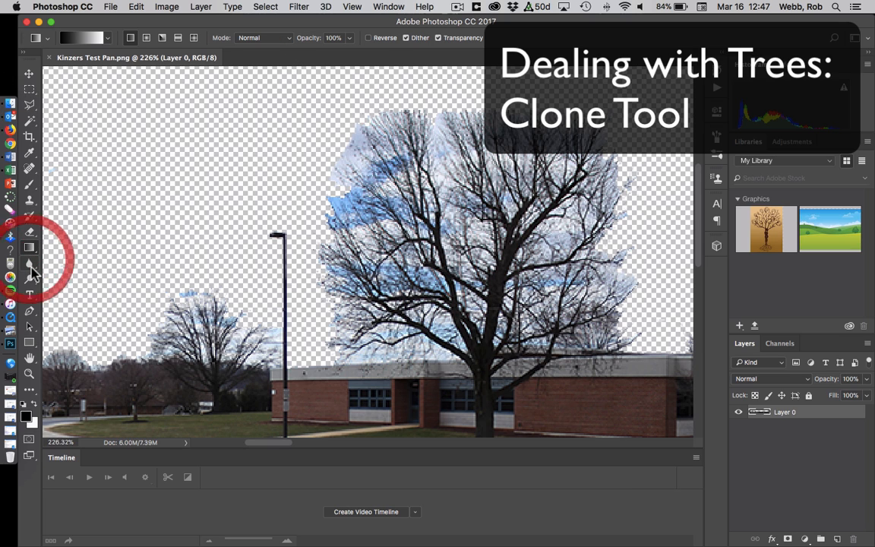
{"action": "key", "text": "s"}
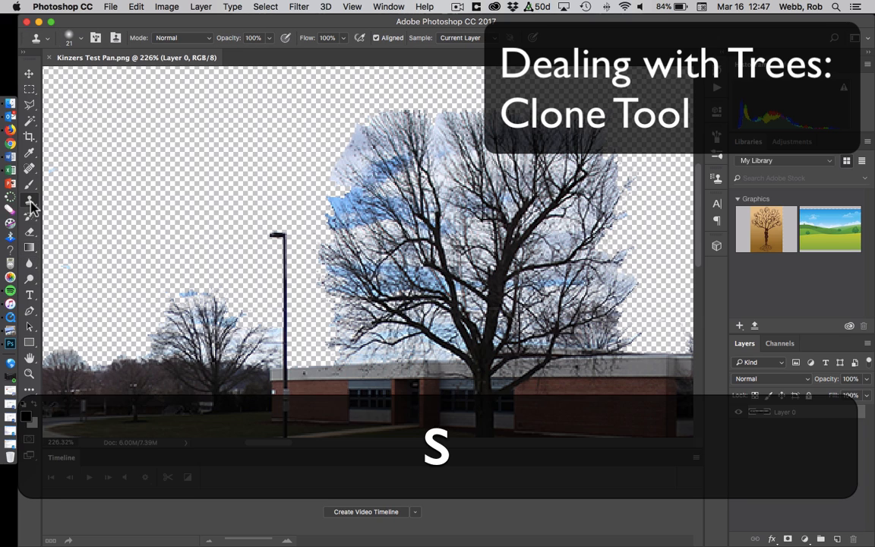
{"action": "left_click", "coordinate": [29, 200]}
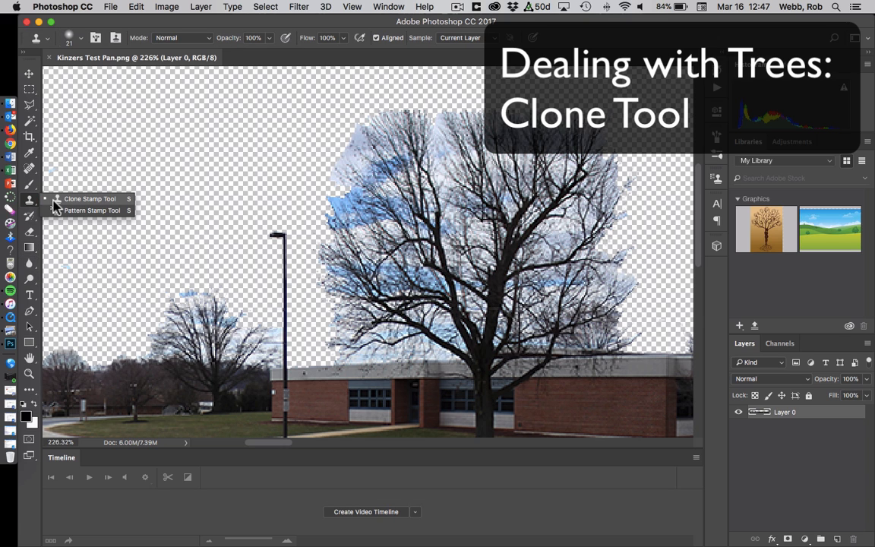
{"action": "left_click", "coordinate": [54, 200]}
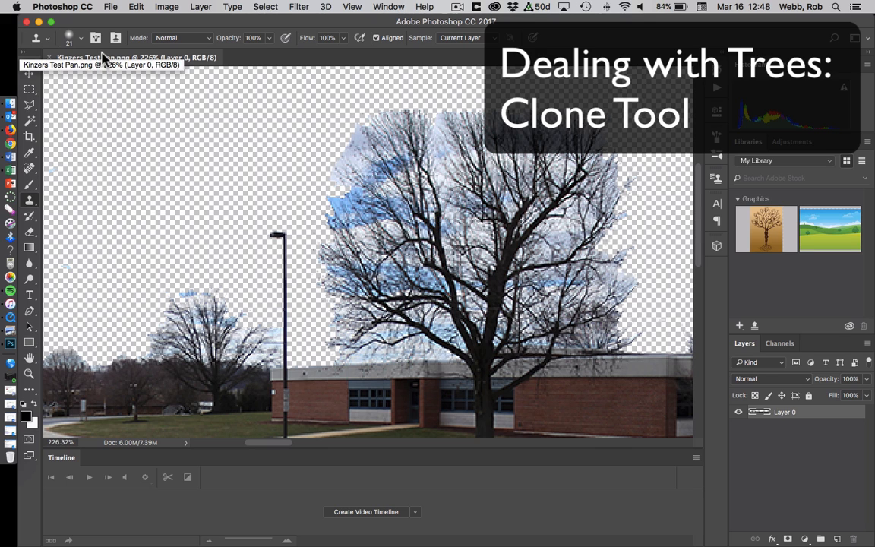
{"action": "left_click", "coordinate": [78, 36]}
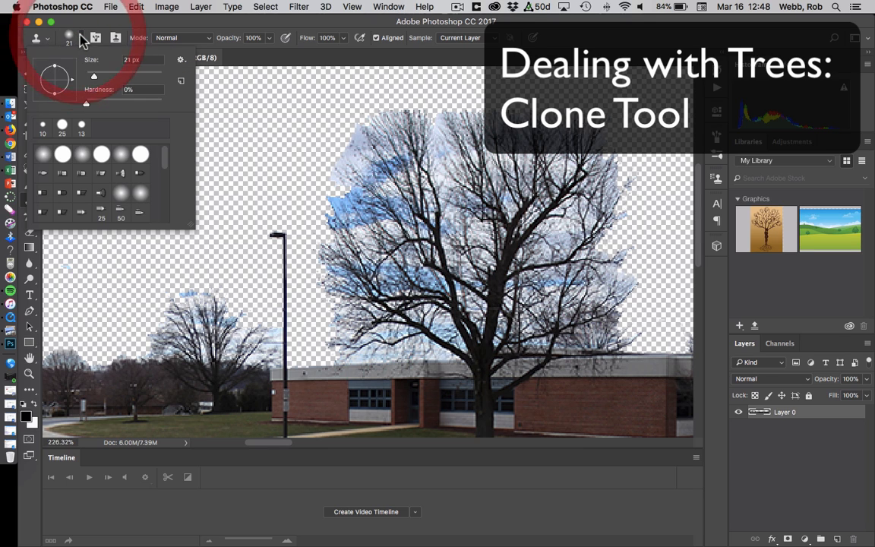
{"action": "scroll", "coordinate": [46, 176], "scroll_direction": "down", "scroll_amount": 4}
{"action": "left_click", "coordinate": [43, 172]}
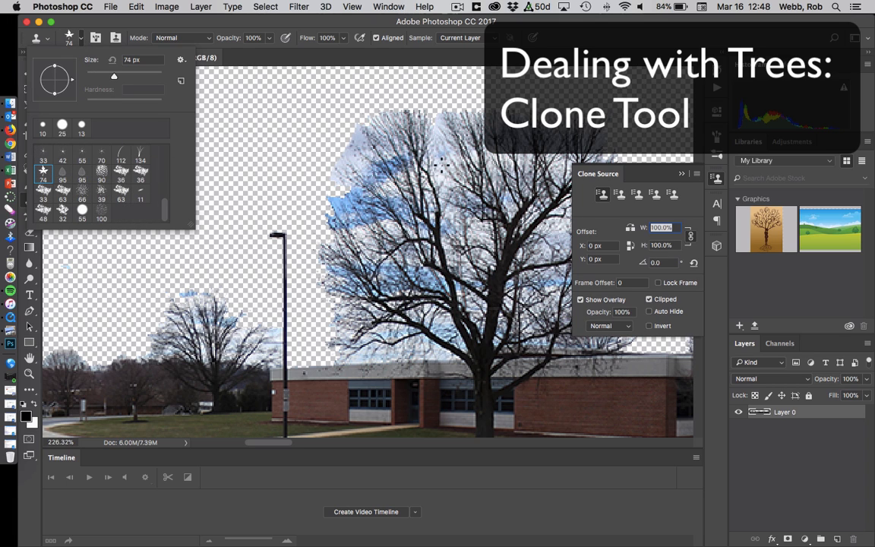
{"action": "left_click", "coordinate": [57, 201]}
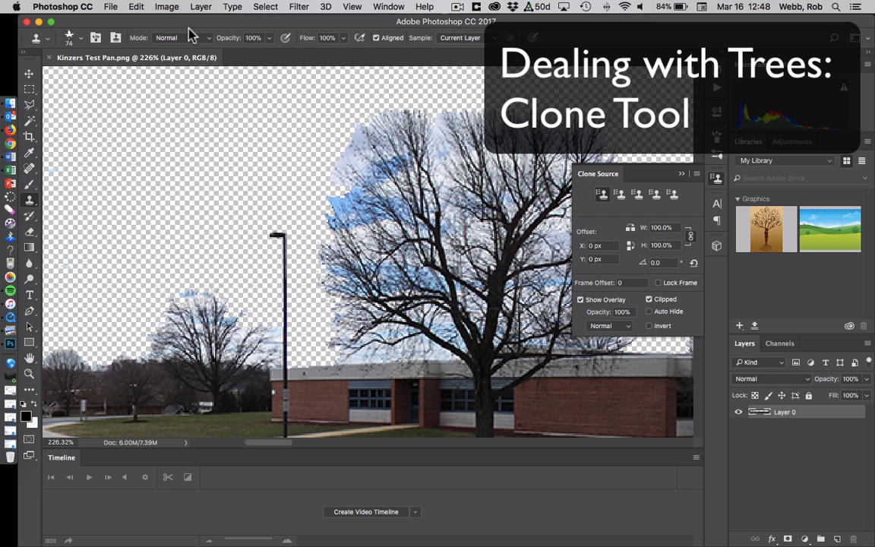
{"action": "left_click", "coordinate": [71, 38]}
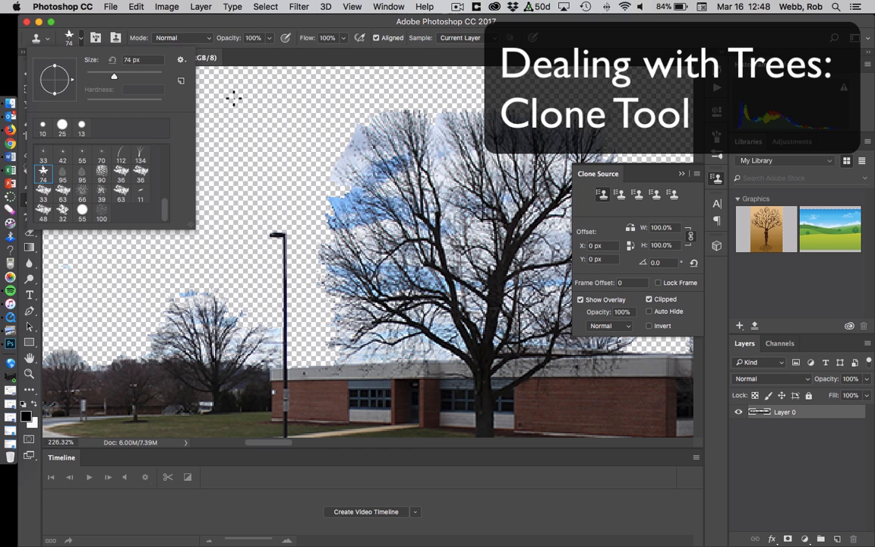
Try to clone the brick wall over the large tree's branches with the 74 px leaf brush, and undo it
{"action": "key", "text": "alt"}
{"action": "scroll", "coordinate": [419, 219], "scroll_direction": "left", "scroll_amount": 5}
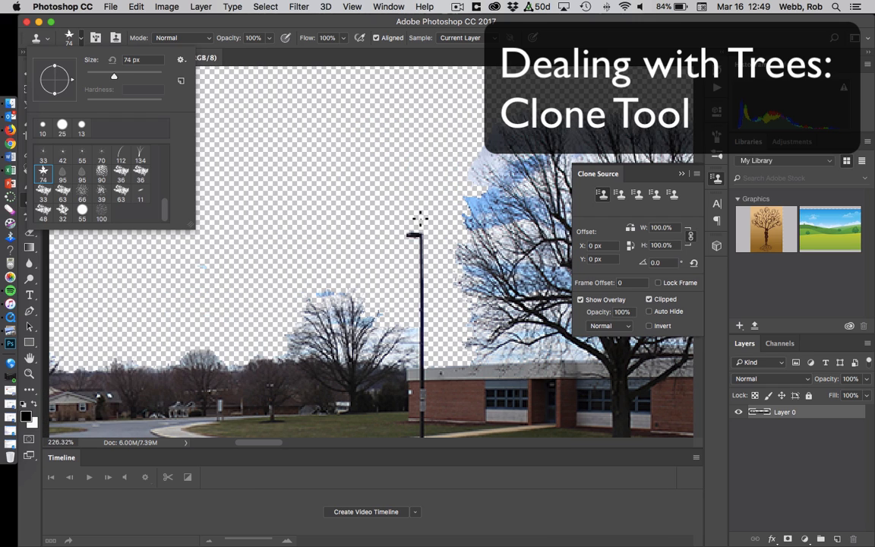
{"action": "scroll", "coordinate": [420, 219], "scroll_direction": "right", "scroll_amount": 8}
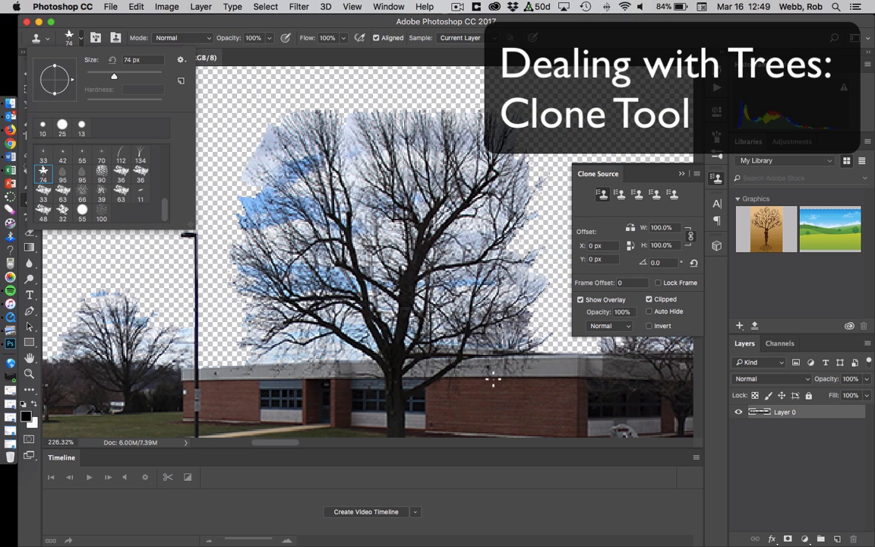
{"action": "key", "text": "alt"}
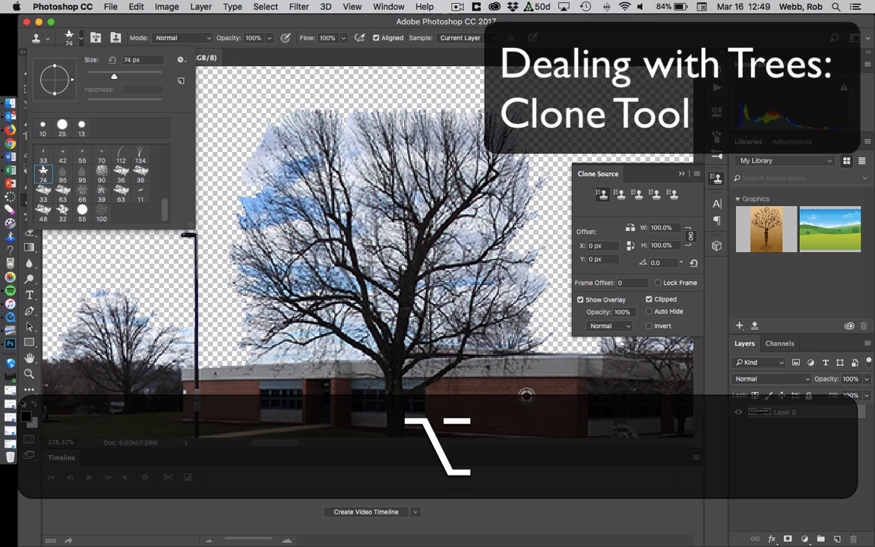
{"action": "left_click", "coordinate": [518, 373], "text": "alt"}
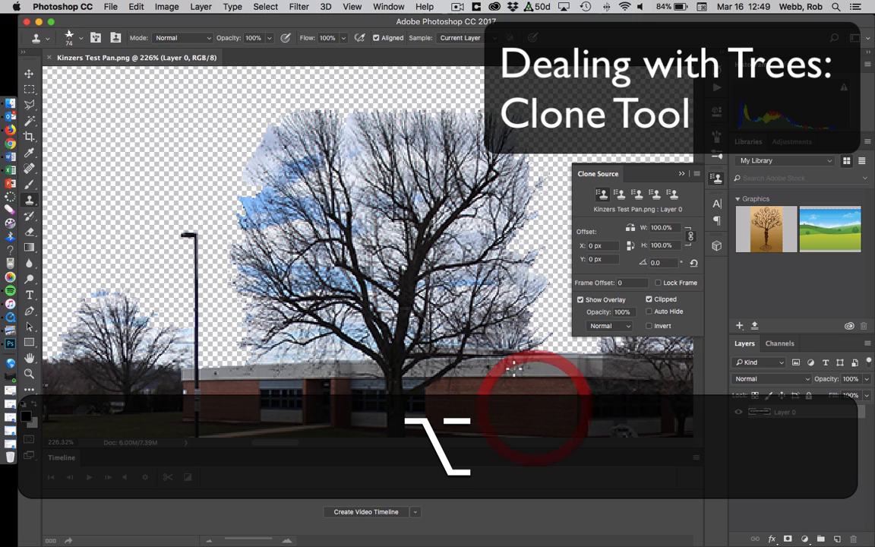
{"action": "left_click", "coordinate": [524, 371], "text": "alt"}
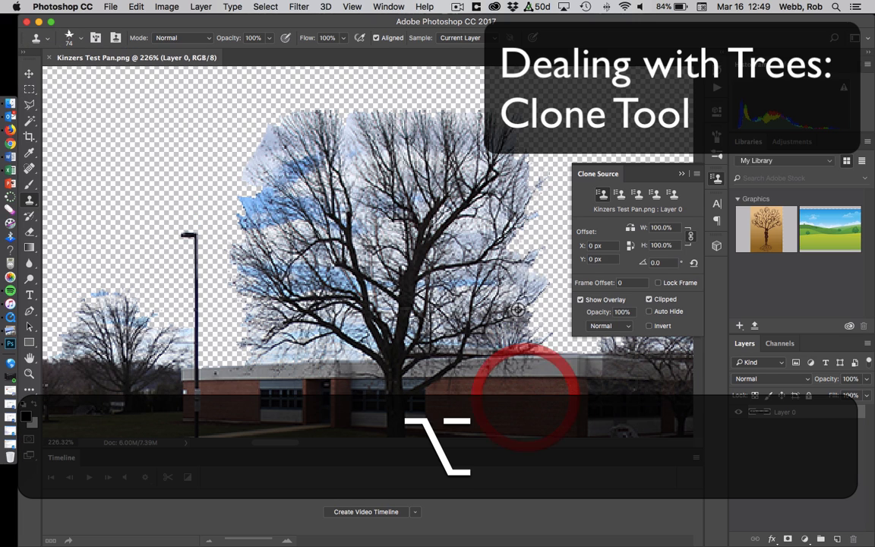
{"action": "left_click", "coordinate": [292, 148]}
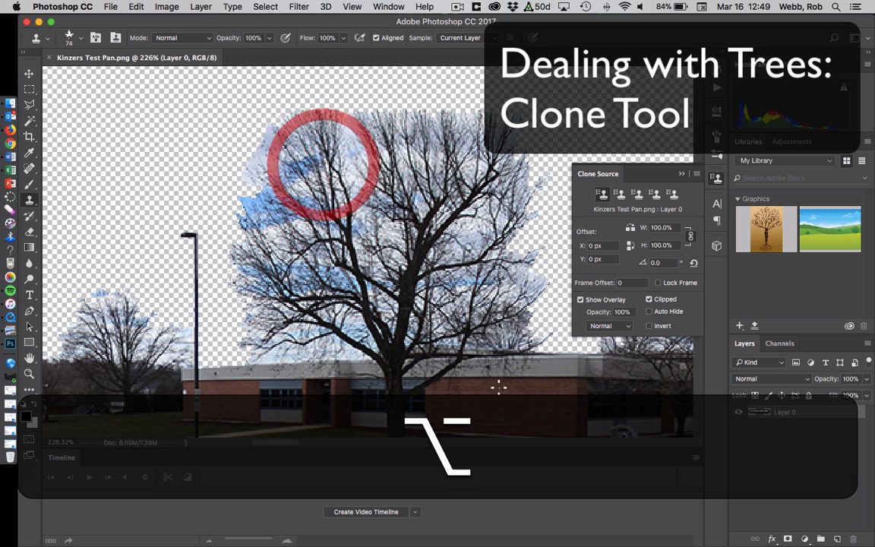
{"action": "left_click", "coordinate": [511, 405], "text": "alt"}
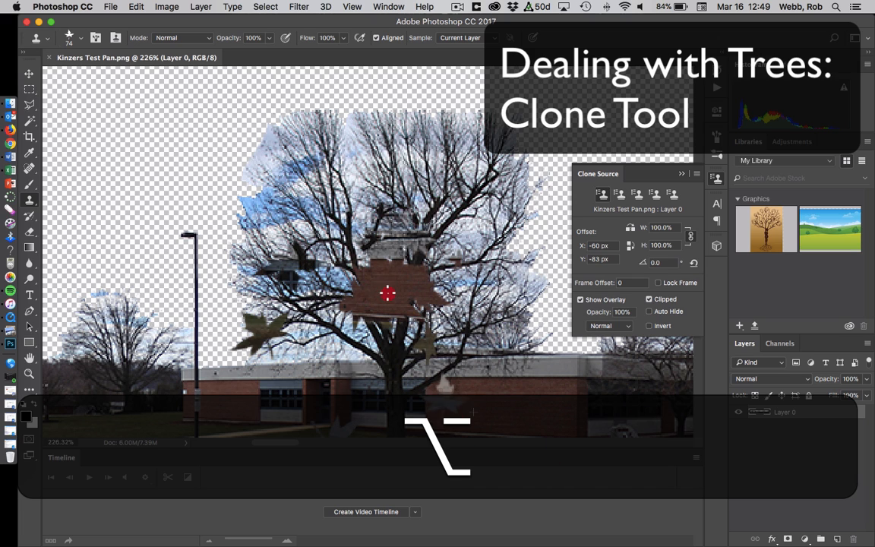
{"action": "left_click", "coordinate": [387, 289]}
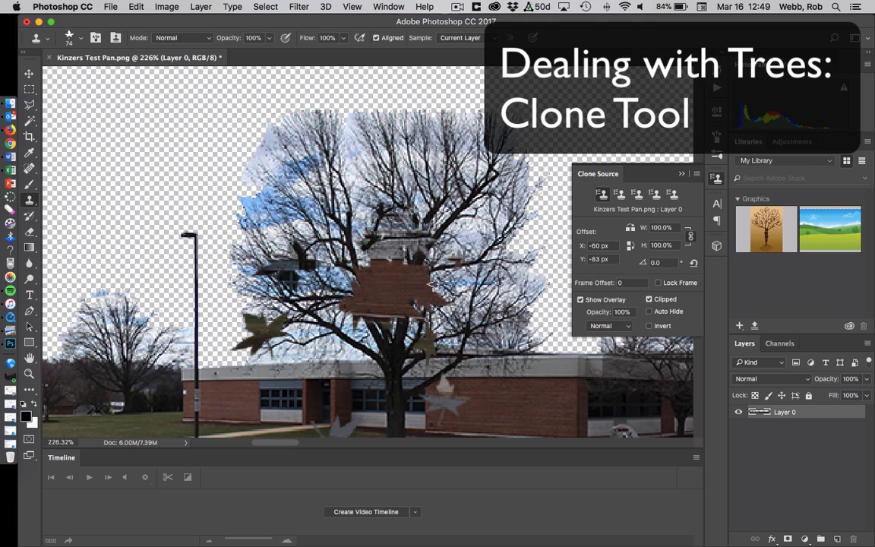
{"action": "key", "text": "super+z"}
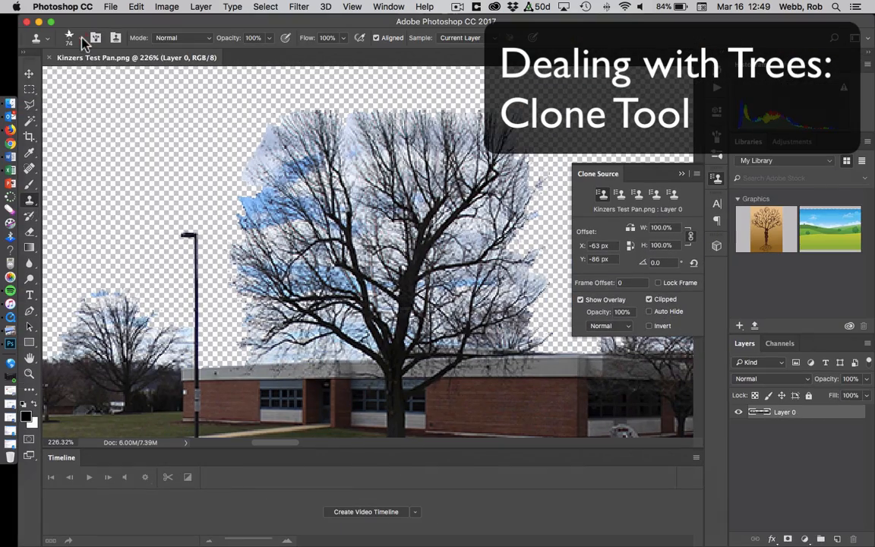
Reduce the leaf brush to 11 px and clone the building's roof edge and brick wall over the large tree's middle and right side
{"action": "left_click", "coordinate": [80, 38]}
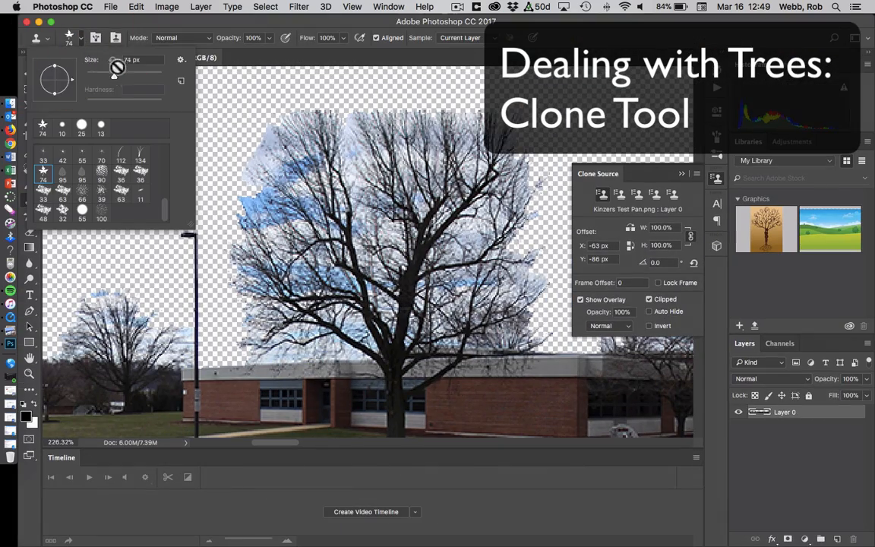
{"action": "left_click_drag", "start_coordinate": [114, 76], "coordinate": [90, 80]}
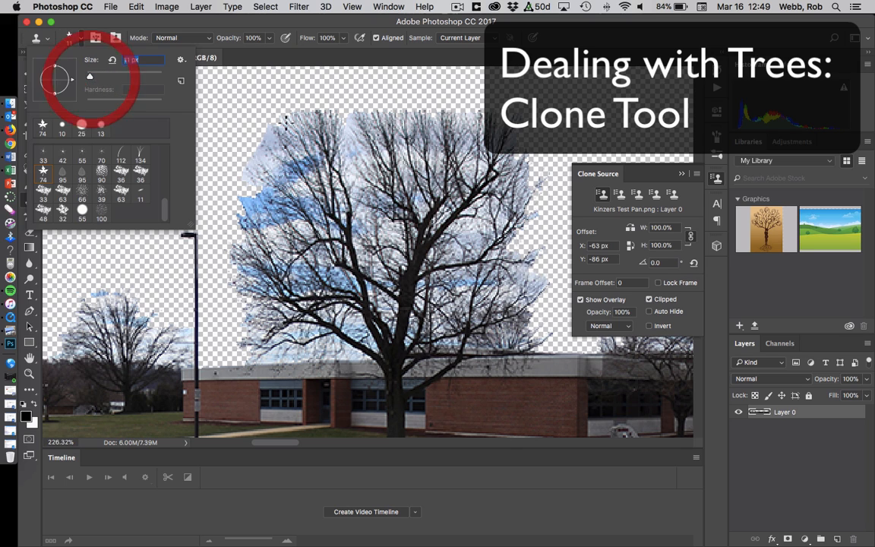
{"action": "mouse_move", "coordinate": [406, 218]}
{"action": "left_mouse_down"}
{"action": "mouse_move", "coordinate": [411, 231]}
{"action": "mouse_move", "coordinate": [365, 195]}
{"action": "mouse_move", "coordinate": [416, 230]}
{"action": "mouse_move", "coordinate": [410, 246]}
{"action": "mouse_move", "coordinate": [365, 219]}
{"action": "left_mouse_up"}
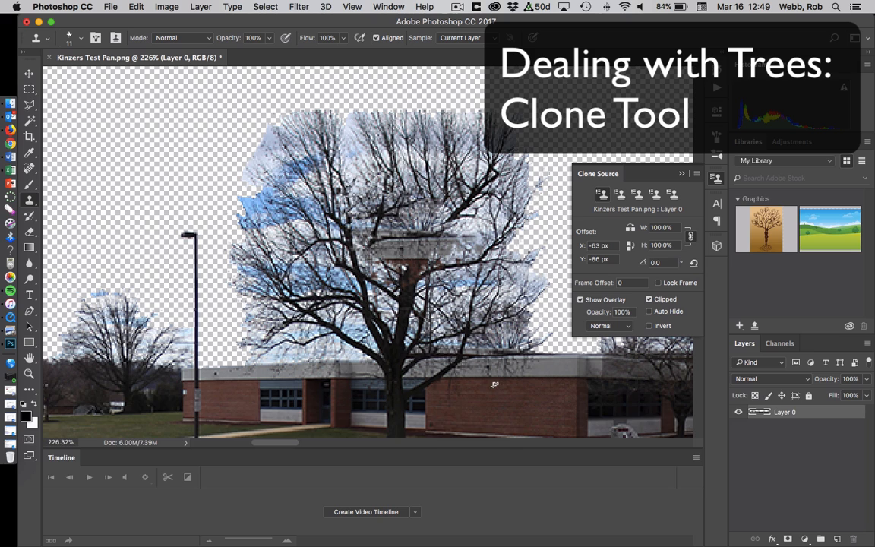
{"action": "key", "text": "alt"}
{"action": "left_click", "coordinate": [510, 413], "text": "alt"}
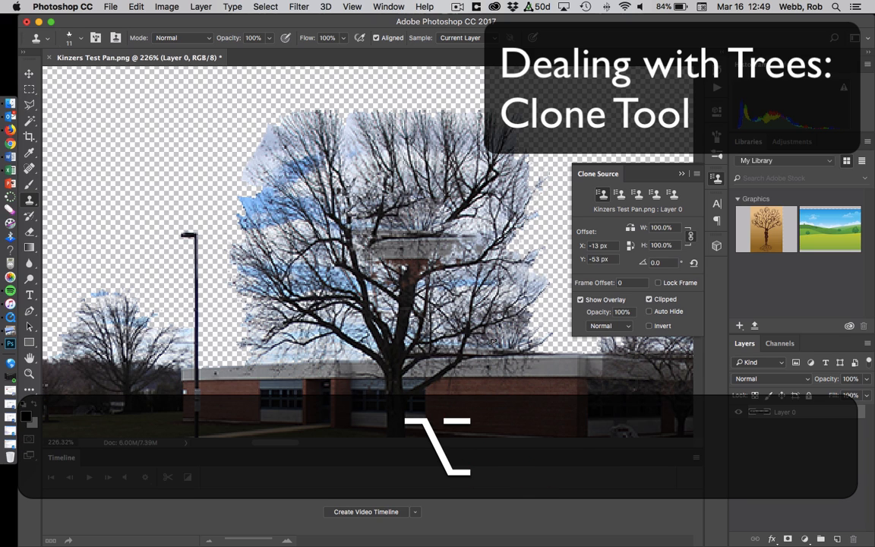
{"action": "mouse_move", "coordinate": [437, 288]}
{"action": "left_mouse_down"}
{"action": "mouse_move", "coordinate": [511, 316]}
{"action": "mouse_move", "coordinate": [416, 243]}
{"action": "mouse_move", "coordinate": [478, 257]}
{"action": "left_mouse_up"}
Resample the brick wall and clone it over the large tree's centre-right branches
{"action": "key", "text": "alt"}
{"action": "left_click", "coordinate": [505, 382], "text": "alt"}
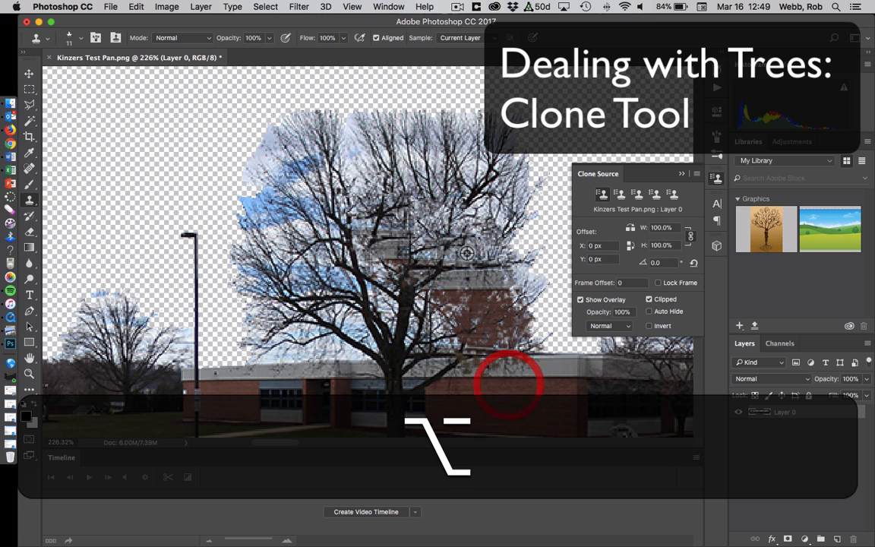
{"action": "left_click", "coordinate": [410, 278], "text": "alt"}
{"action": "mouse_move", "coordinate": [410, 278]}
{"action": "left_mouse_down"}
{"action": "mouse_move", "coordinate": [533, 277]}
{"action": "mouse_move", "coordinate": [446, 268]}
{"action": "mouse_move", "coordinate": [431, 236]}
{"action": "mouse_move", "coordinate": [406, 232]}
{"action": "mouse_move", "coordinate": [503, 223]}
{"action": "mouse_move", "coordinate": [425, 214]}
{"action": "left_mouse_up"}
{"action": "left_click", "coordinate": [472, 401], "text": "alt"}
{"action": "mouse_move", "coordinate": [415, 243]}
{"action": "left_mouse_down"}
{"action": "mouse_move", "coordinate": [476, 239]}
{"action": "mouse_move", "coordinate": [405, 267]}
{"action": "mouse_move", "coordinate": [387, 258]}
{"action": "mouse_move", "coordinate": [463, 269]}
{"action": "left_mouse_up"}
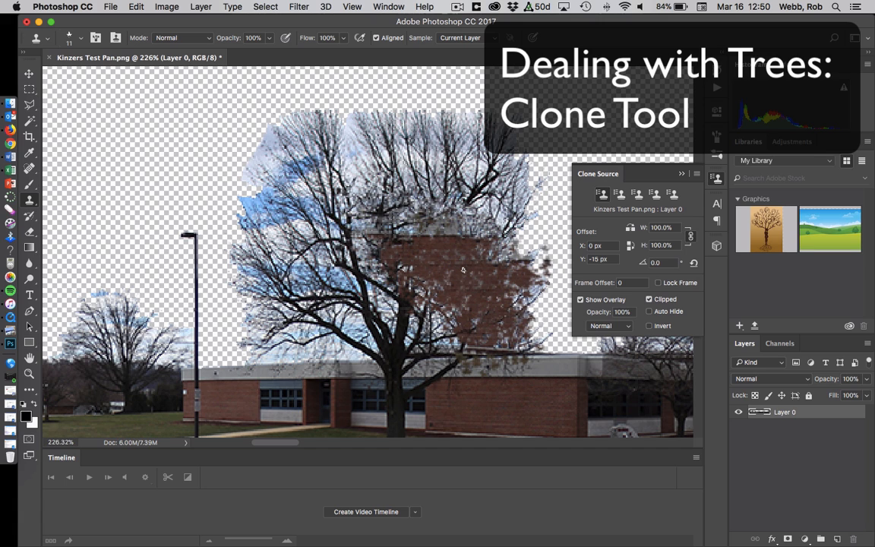
Clone the building's facade beside the lamp post over the branches just left of the large tree's centre
{"action": "left_click", "coordinate": [222, 397], "text": "alt"}
{"action": "mouse_move", "coordinate": [300, 277]}
{"action": "left_mouse_down"}
{"action": "mouse_move", "coordinate": [338, 312]}
{"action": "mouse_move", "coordinate": [371, 294]}
{"action": "mouse_move", "coordinate": [416, 314]}
{"action": "mouse_move", "coordinate": [395, 315]}
{"action": "mouse_move", "coordinate": [408, 312]}
{"action": "mouse_move", "coordinate": [373, 280]}
{"action": "left_mouse_up"}
{"action": "left_click", "coordinate": [453, 392], "text": "alt"}
{"action": "left_click", "coordinate": [242, 408], "text": "alt"}
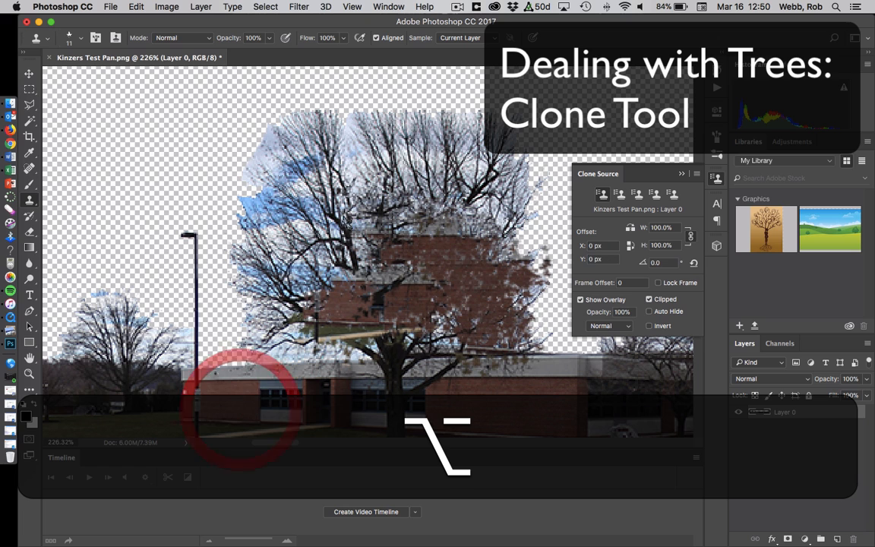
{"action": "mouse_move", "coordinate": [351, 231]}
{"action": "left_mouse_down"}
{"action": "mouse_move", "coordinate": [362, 288]}
{"action": "mouse_move", "coordinate": [341, 258]}
{"action": "left_mouse_up"}
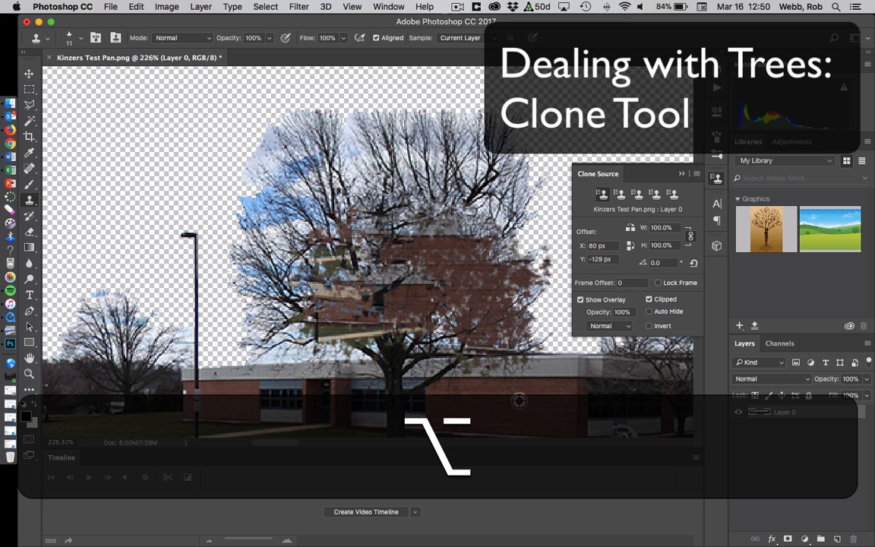
Clone plain brick wall over the sky gaps in the large tree's left and lower-left branches
{"action": "left_click", "coordinate": [528, 395], "text": "alt"}
{"action": "mouse_move", "coordinate": [322, 220]}
{"action": "left_mouse_down"}
{"action": "mouse_move", "coordinate": [327, 228]}
{"action": "mouse_move", "coordinate": [277, 223]}
{"action": "mouse_move", "coordinate": [266, 243]}
{"action": "mouse_move", "coordinate": [262, 270]}
{"action": "mouse_move", "coordinate": [287, 277]}
{"action": "mouse_move", "coordinate": [261, 274]}
{"action": "mouse_move", "coordinate": [303, 288]}
{"action": "left_mouse_up"}
{"action": "left_click", "coordinate": [524, 394], "text": "alt"}
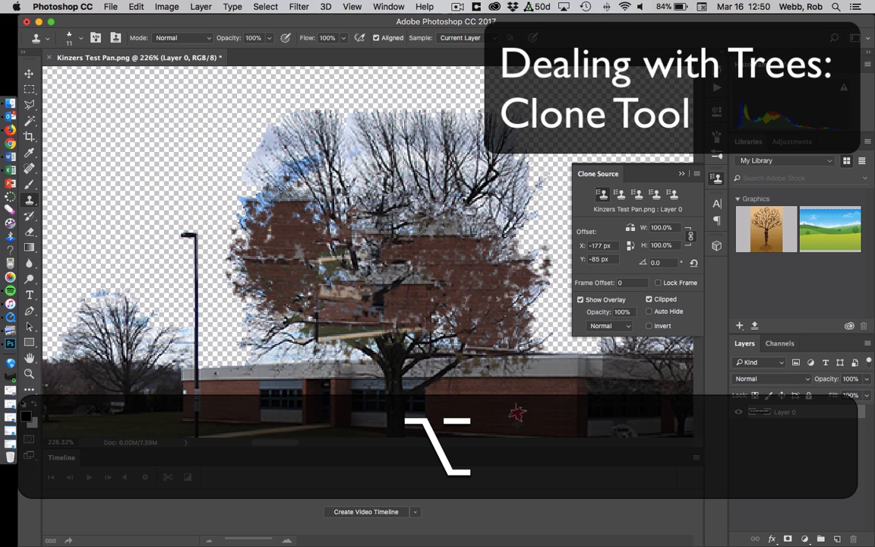
{"action": "left_click", "coordinate": [517, 413], "text": "alt"}
{"action": "mouse_move", "coordinate": [271, 352]}
{"action": "left_mouse_down"}
{"action": "mouse_move", "coordinate": [269, 334]}
{"action": "mouse_move", "coordinate": [291, 333]}
{"action": "left_mouse_up"}
{"action": "left_click", "coordinate": [493, 395], "text": "alt"}
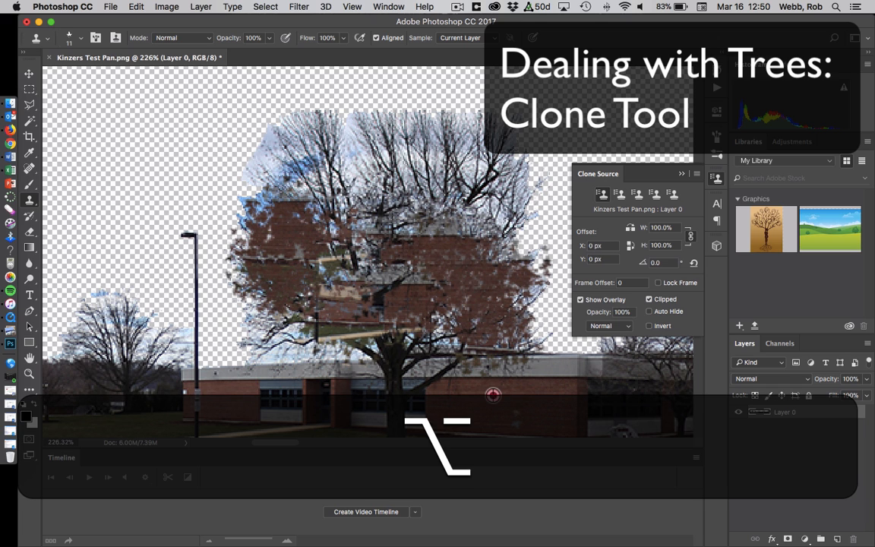
{"action": "mouse_move", "coordinate": [228, 292]}
{"action": "left_mouse_down"}
{"action": "mouse_move", "coordinate": [235, 308]}
{"action": "mouse_move", "coordinate": [293, 332]}
{"action": "mouse_move", "coordinate": [339, 341]}
{"action": "mouse_move", "coordinate": [327, 313]}
{"action": "mouse_move", "coordinate": [334, 320]}
{"action": "left_mouse_up"}
Clone brick wall over the large tree's upper branches and cover mismatched patches near its centre
{"action": "left_click", "coordinate": [505, 395], "text": "alt"}
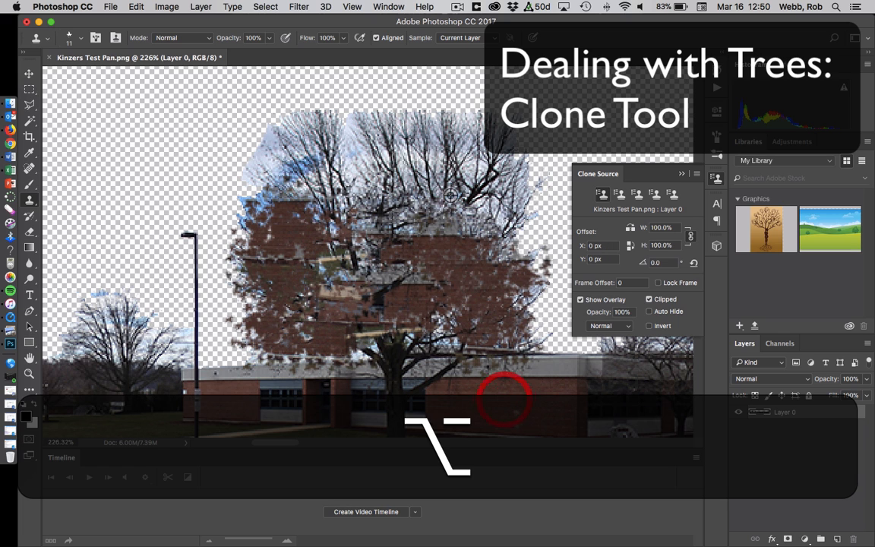
{"action": "mouse_move", "coordinate": [252, 158]}
{"action": "left_mouse_down"}
{"action": "mouse_move", "coordinate": [322, 164]}
{"action": "mouse_move", "coordinate": [403, 201]}
{"action": "left_mouse_up"}
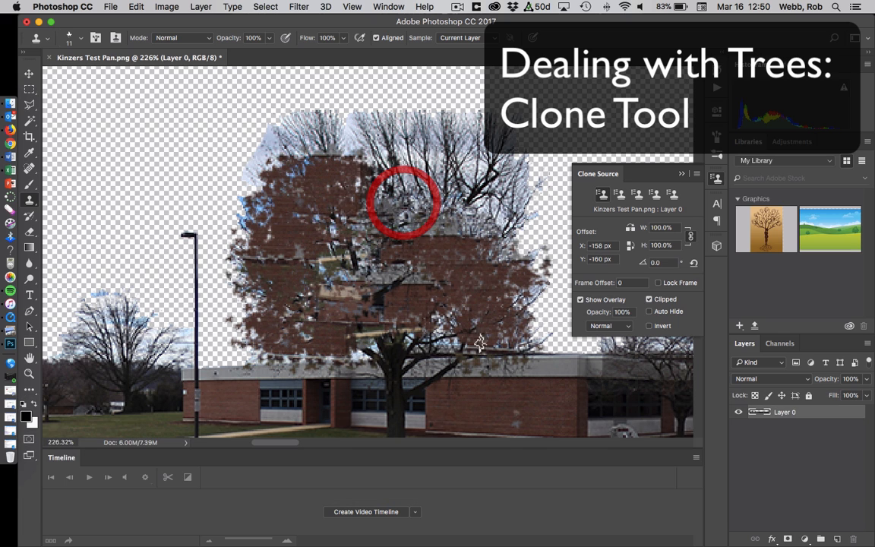
{"action": "left_click", "coordinate": [511, 387], "text": "alt"}
{"action": "mouse_move", "coordinate": [333, 145]}
{"action": "left_mouse_down"}
{"action": "mouse_move", "coordinate": [317, 123]}
{"action": "mouse_move", "coordinate": [295, 181]}
{"action": "mouse_move", "coordinate": [363, 147]}
{"action": "mouse_move", "coordinate": [418, 187]}
{"action": "mouse_move", "coordinate": [401, 142]}
{"action": "left_mouse_up"}
{"action": "left_click", "coordinate": [546, 407], "text": "alt"}
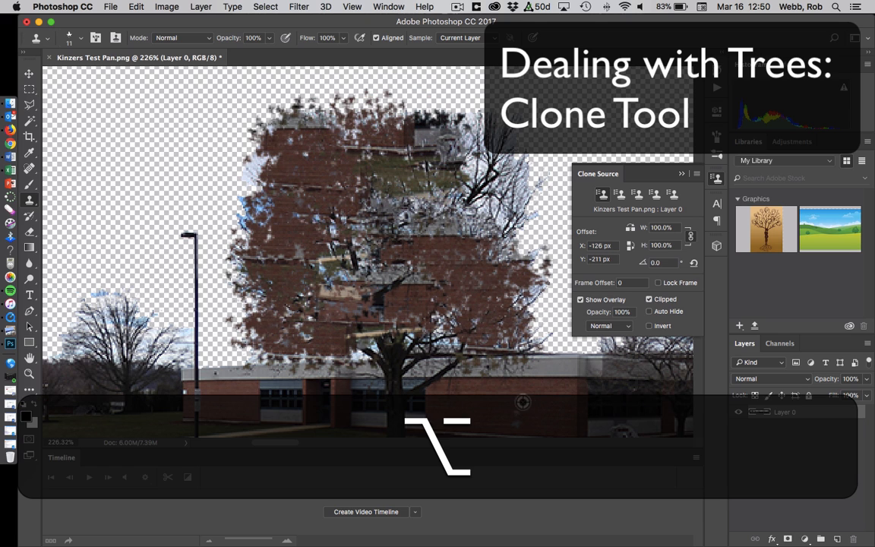
{"action": "left_click", "coordinate": [522, 402], "text": "alt"}
{"action": "left_click_drag", "start_coordinate": [366, 234], "coordinate": [364, 235]}
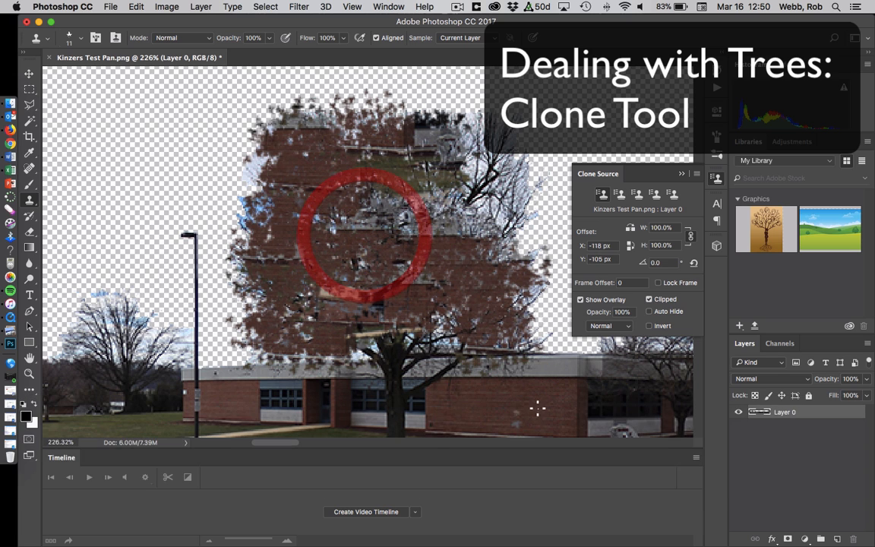
Clone brick wall from the building over the large tree's upper-right branches and the sky gaps between them
{"action": "left_click", "coordinate": [536, 405], "text": "alt"}
{"action": "mouse_move", "coordinate": [408, 176]}
{"action": "left_mouse_down"}
{"action": "mouse_move", "coordinate": [382, 171]}
{"action": "mouse_move", "coordinate": [430, 175]}
{"action": "left_mouse_up"}
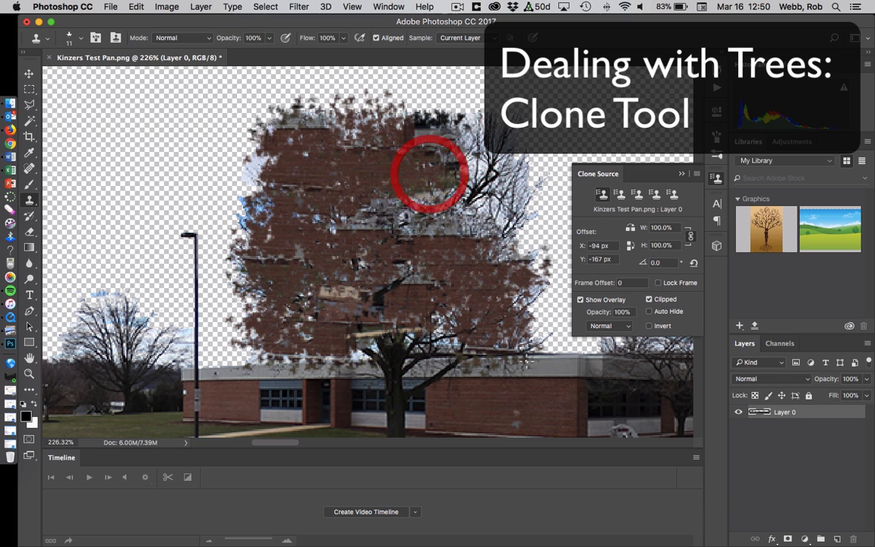
{"action": "left_click", "coordinate": [547, 371], "text": "alt"}
{"action": "mouse_move", "coordinate": [516, 150]}
{"action": "left_mouse_down"}
{"action": "mouse_move", "coordinate": [470, 155]}
{"action": "mouse_move", "coordinate": [500, 163]}
{"action": "mouse_move", "coordinate": [492, 171]}
{"action": "mouse_move", "coordinate": [472, 155]}
{"action": "mouse_move", "coordinate": [493, 156]}
{"action": "mouse_move", "coordinate": [463, 150]}
{"action": "mouse_move", "coordinate": [487, 151]}
{"action": "mouse_move", "coordinate": [468, 173]}
{"action": "mouse_move", "coordinate": [484, 166]}
{"action": "mouse_move", "coordinate": [425, 193]}
{"action": "left_mouse_up"}
{"action": "left_click", "coordinate": [552, 404], "text": "alt"}
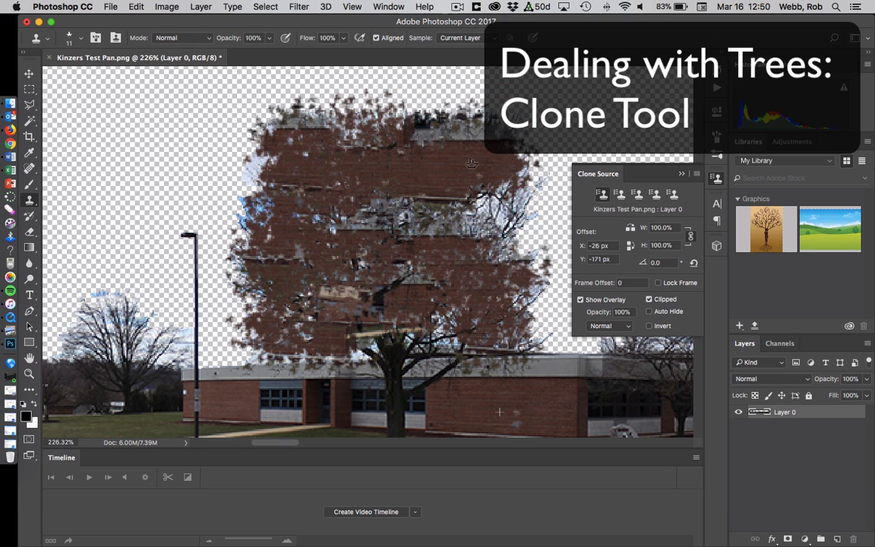
{"action": "mouse_move", "coordinate": [472, 163]}
{"action": "left_mouse_down"}
{"action": "mouse_move", "coordinate": [526, 162]}
{"action": "mouse_move", "coordinate": [498, 193]}
{"action": "left_mouse_up"}
{"action": "mouse_move", "coordinate": [500, 207]}
{"action": "left_mouse_down"}
{"action": "mouse_move", "coordinate": [416, 166]}
{"action": "mouse_move", "coordinate": [472, 191]}
{"action": "left_mouse_up"}
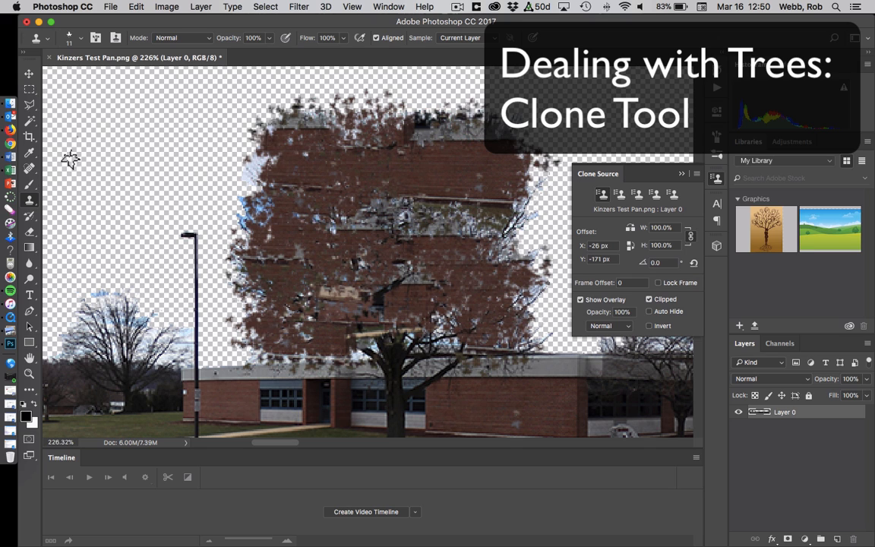
Erase the stray leaf fragments around the large tree's left, top and right outline with the Eraser tool
{"action": "left_click", "coordinate": [30, 232]}
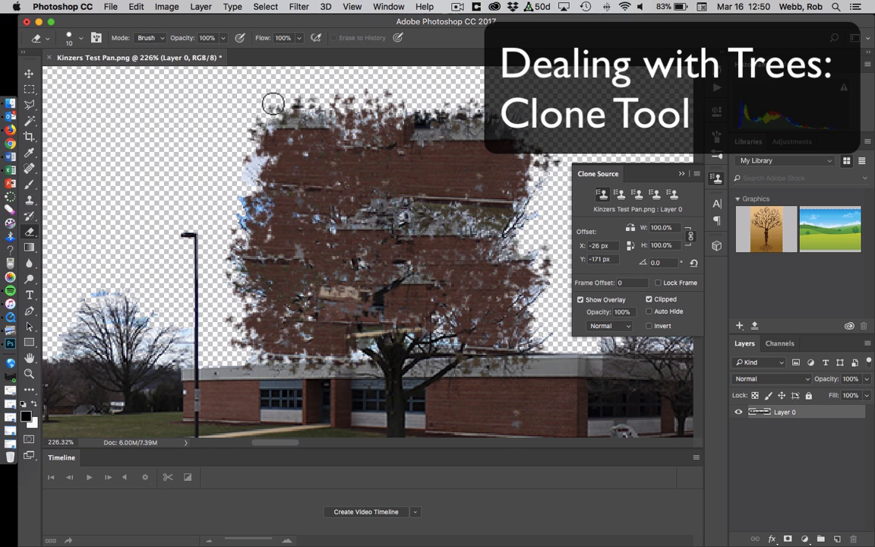
{"action": "mouse_move", "coordinate": [273, 104]}
{"action": "left_mouse_down"}
{"action": "mouse_move", "coordinate": [254, 137]}
{"action": "mouse_move", "coordinate": [238, 283]}
{"action": "left_mouse_up"}
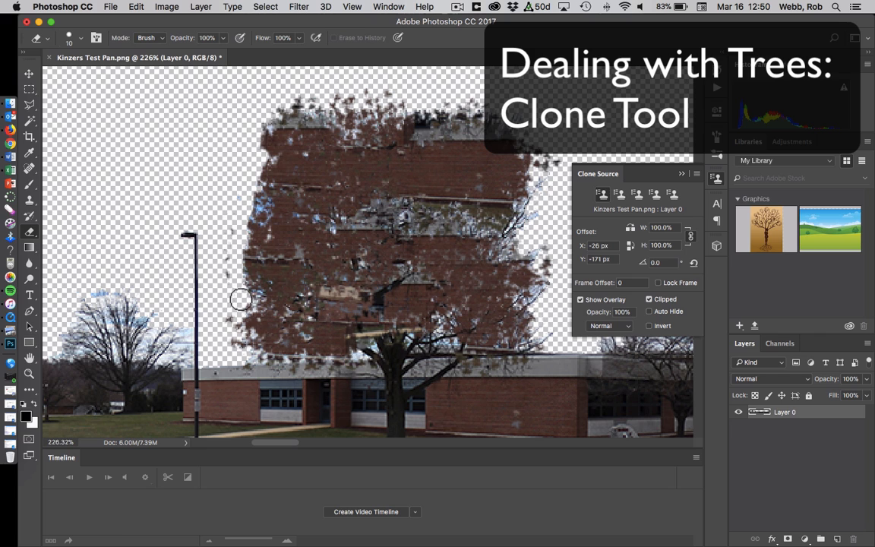
{"action": "mouse_move", "coordinate": [228, 316]}
{"action": "left_mouse_down"}
{"action": "mouse_move", "coordinate": [237, 351]}
{"action": "mouse_move", "coordinate": [231, 206]}
{"action": "left_mouse_up"}
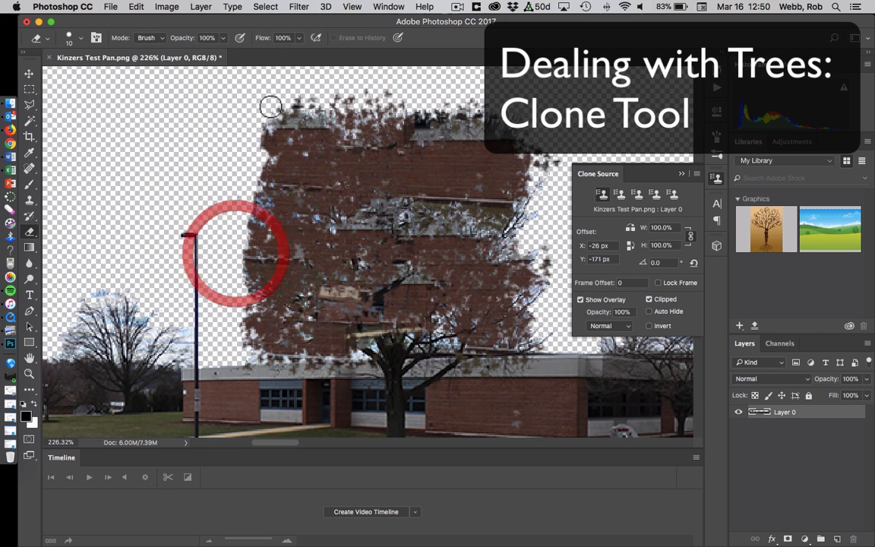
{"action": "mouse_move", "coordinate": [342, 93]}
{"action": "left_mouse_down"}
{"action": "mouse_move", "coordinate": [415, 101]}
{"action": "mouse_move", "coordinate": [295, 102]}
{"action": "mouse_move", "coordinate": [427, 94]}
{"action": "mouse_move", "coordinate": [480, 106]}
{"action": "mouse_move", "coordinate": [519, 130]}
{"action": "mouse_move", "coordinate": [543, 164]}
{"action": "mouse_move", "coordinate": [547, 143]}
{"action": "mouse_move", "coordinate": [536, 202]}
{"action": "mouse_move", "coordinate": [560, 161]}
{"action": "left_mouse_up"}
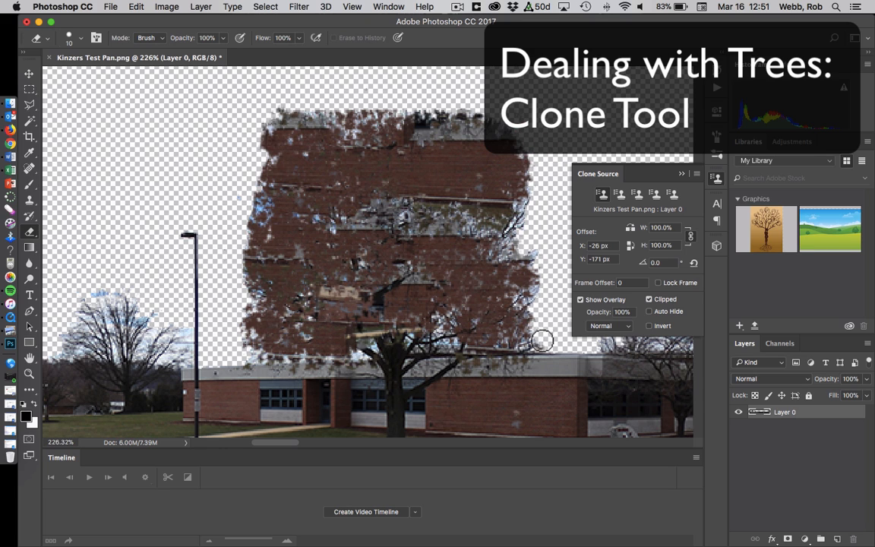
{"action": "left_click", "coordinate": [567, 141]}
Check the cleaned-up tree and the whole panorama, and save the document
{"action": "scroll", "coordinate": [451, 193], "scroll_direction": "up", "scroll_amount": 5}
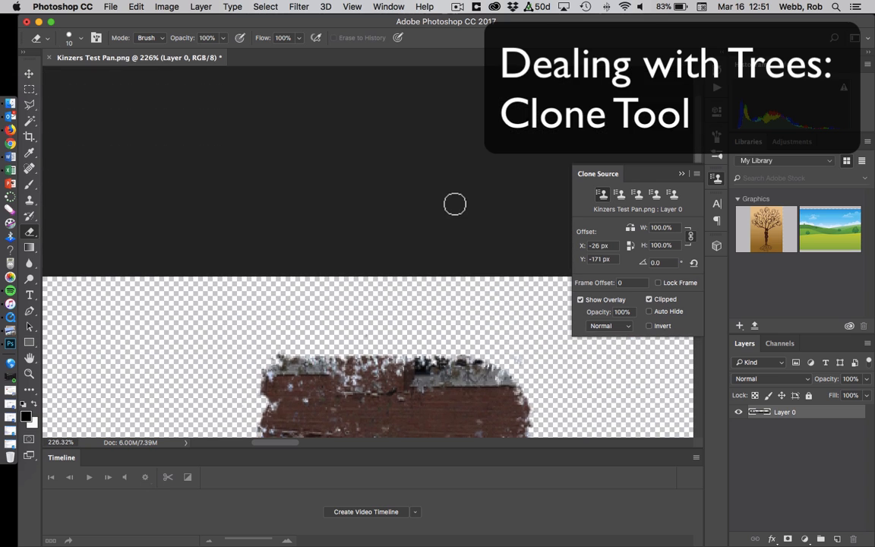
{"action": "scroll", "coordinate": [448, 201], "scroll_direction": "down", "scroll_amount": 10}
{"action": "scroll", "coordinate": [425, 190], "scroll_direction": "up", "scroll_amount": 3}
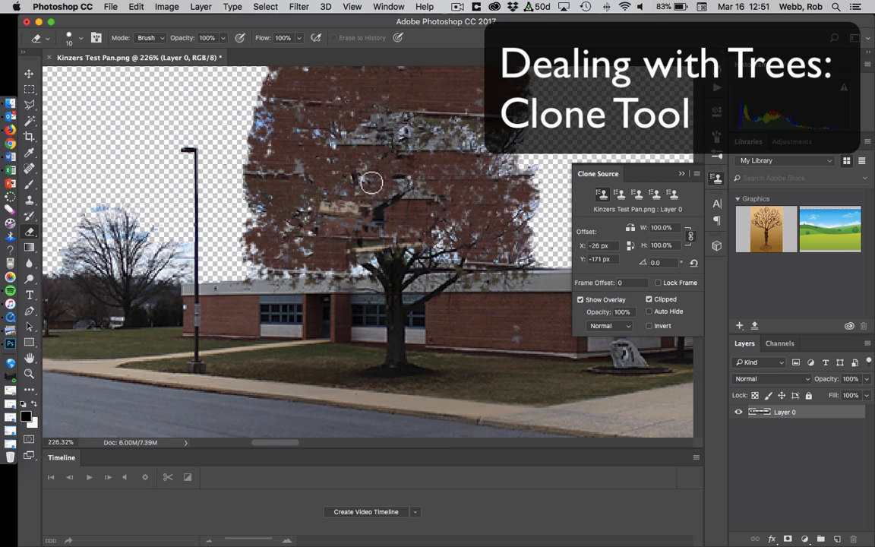
{"action": "key", "text": "super"}
{"action": "key", "text": "super+s"}
{"action": "left_click", "coordinate": [36, 76]}
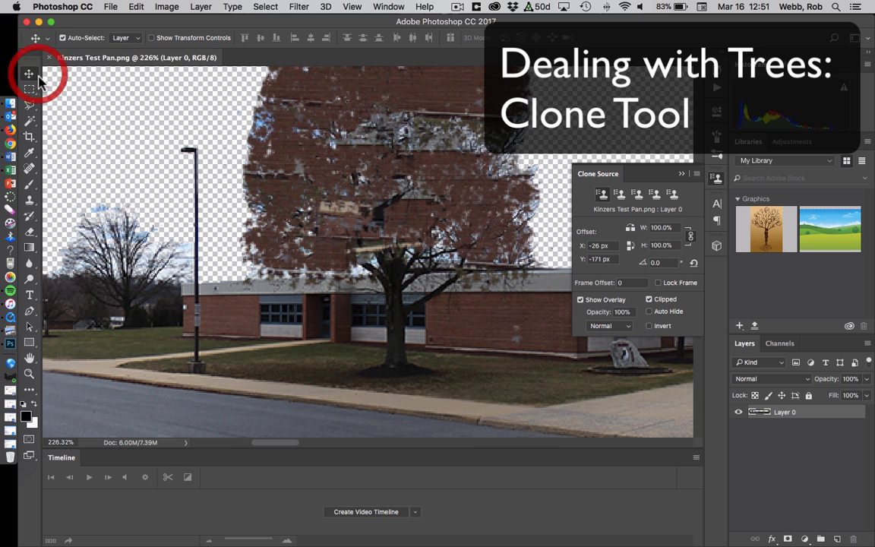
{"action": "scroll", "coordinate": [380, 204], "scroll_direction": "down", "scroll_amount": 10, "text": "alt"}
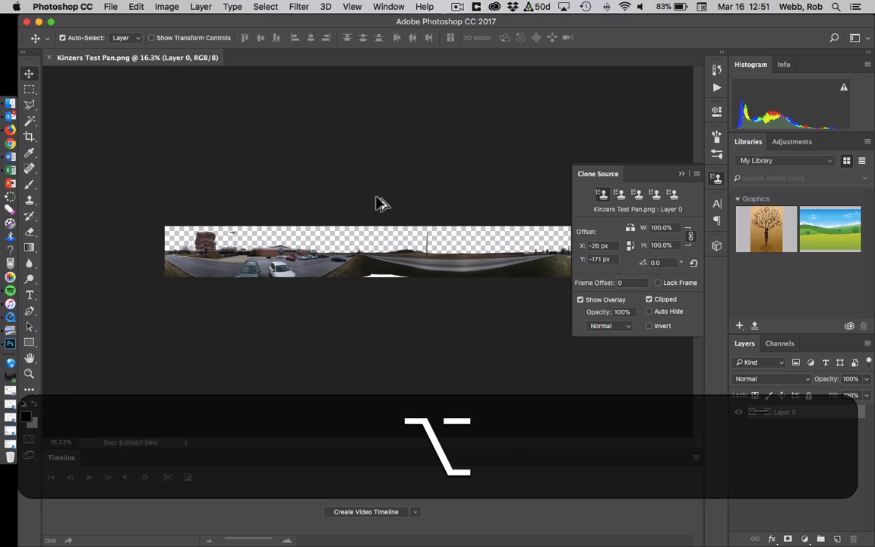
{"action": "scroll", "coordinate": [380, 203], "scroll_direction": "up", "scroll_amount": 4, "text": "alt"}
{"action": "key", "text": "super+s"}
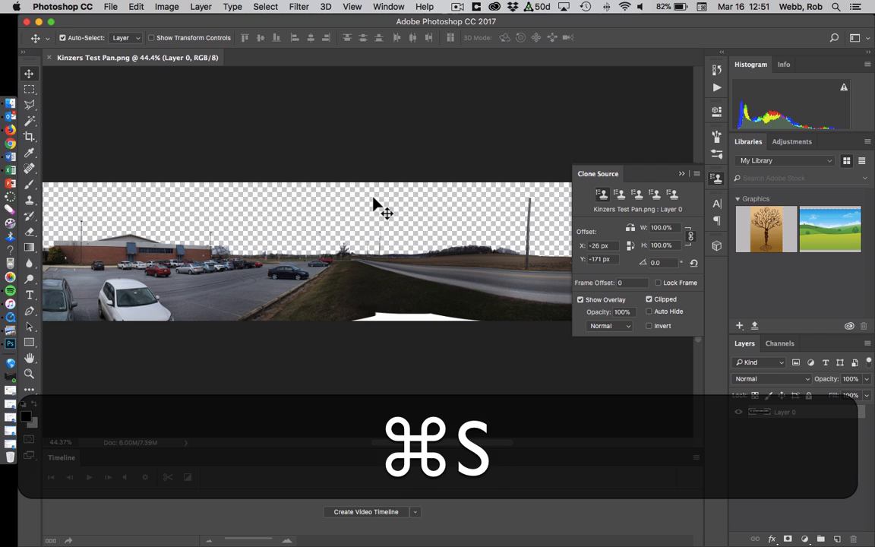
Save a PNG copy as Kinzers Test Pan.png in the Panorama folder, replacing the existing file, with Smallest / Slow compression and no interlacing
{"action": "left_click", "coordinate": [106, 7]}
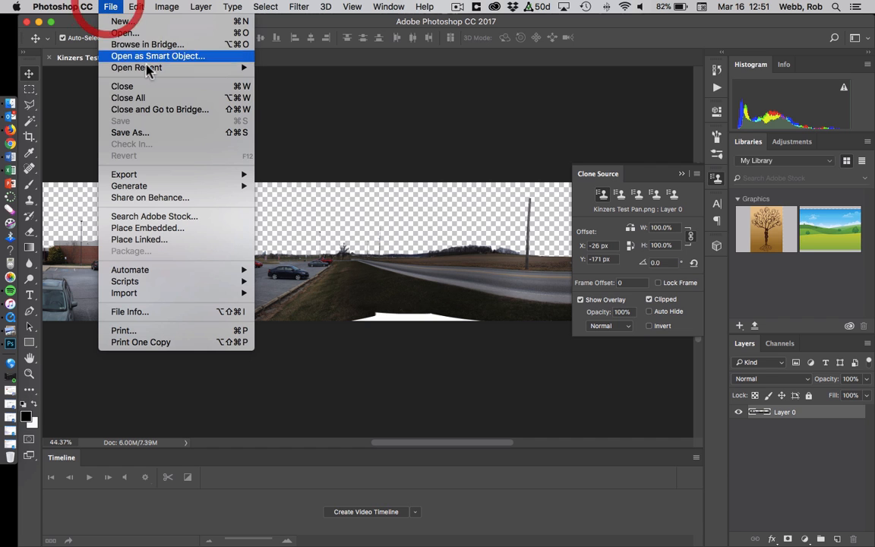
{"action": "left_click", "coordinate": [154, 135]}
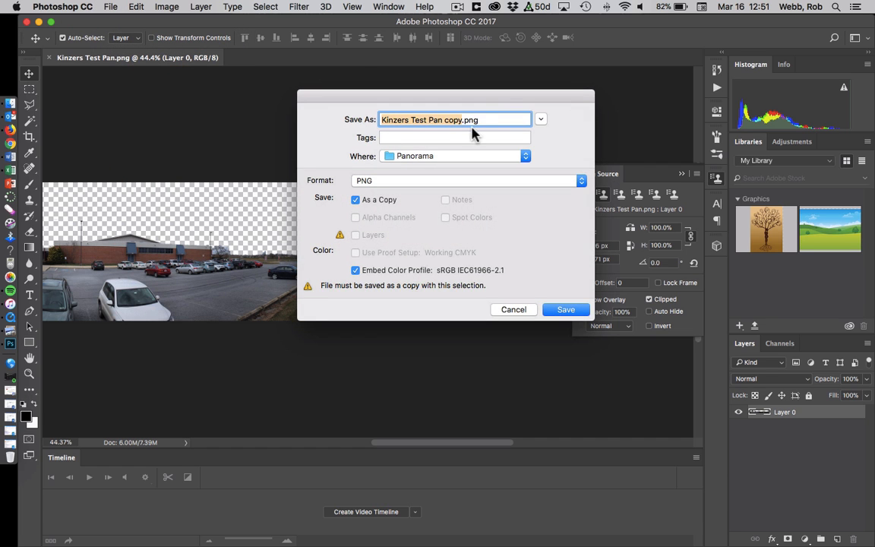
{"action": "left_click", "coordinate": [464, 120]}
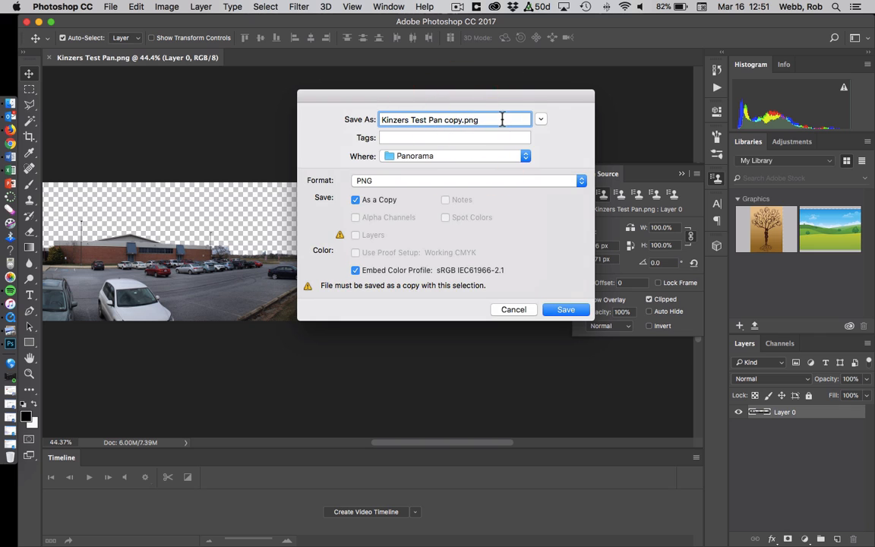
{"action": "key", "text": "Left"}
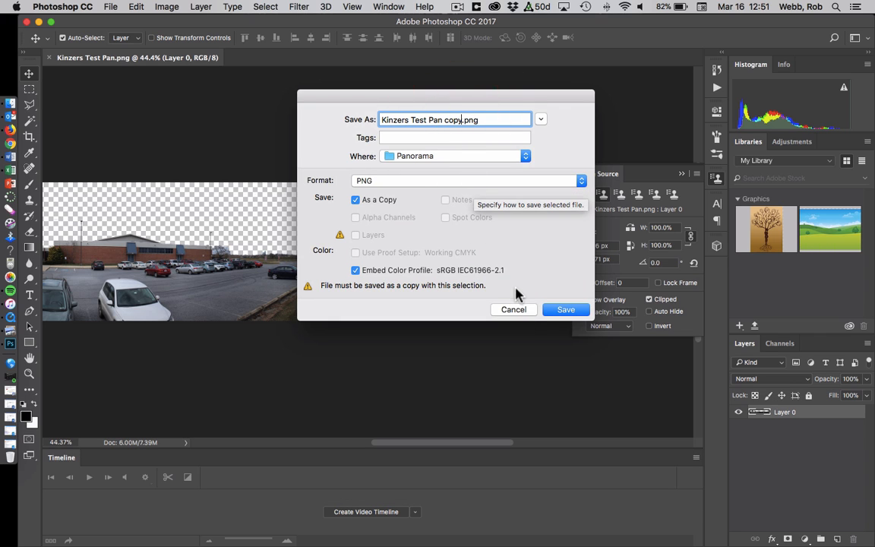
{"action": "key", "text": "BackSpace"}
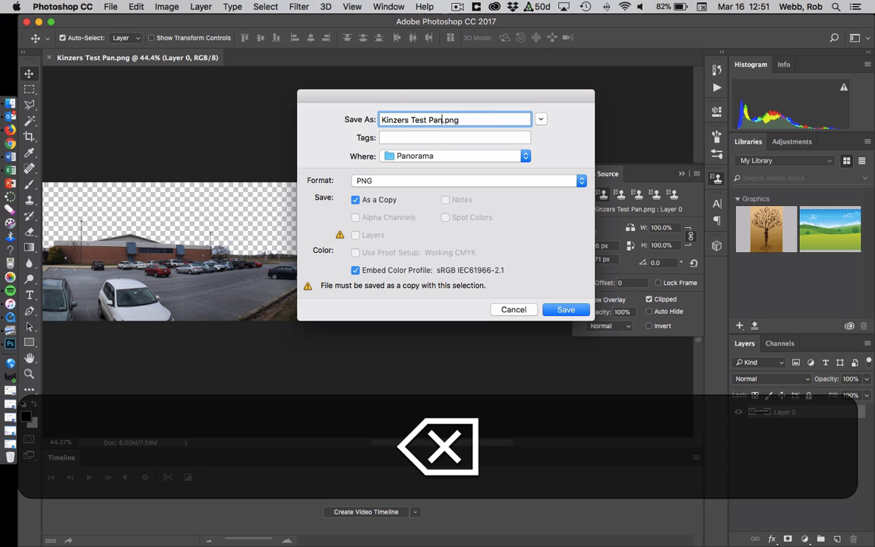
{"action": "left_click", "coordinate": [567, 310]}
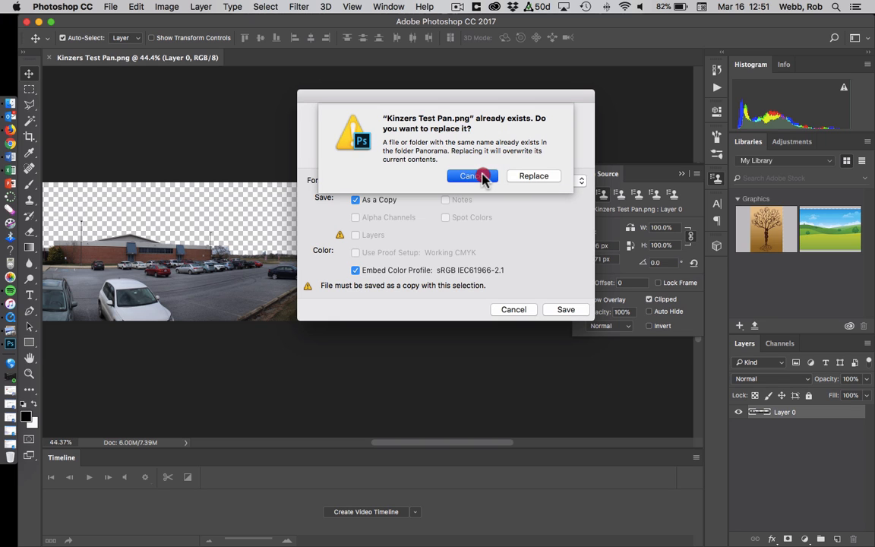
{"action": "left_click", "coordinate": [535, 177]}
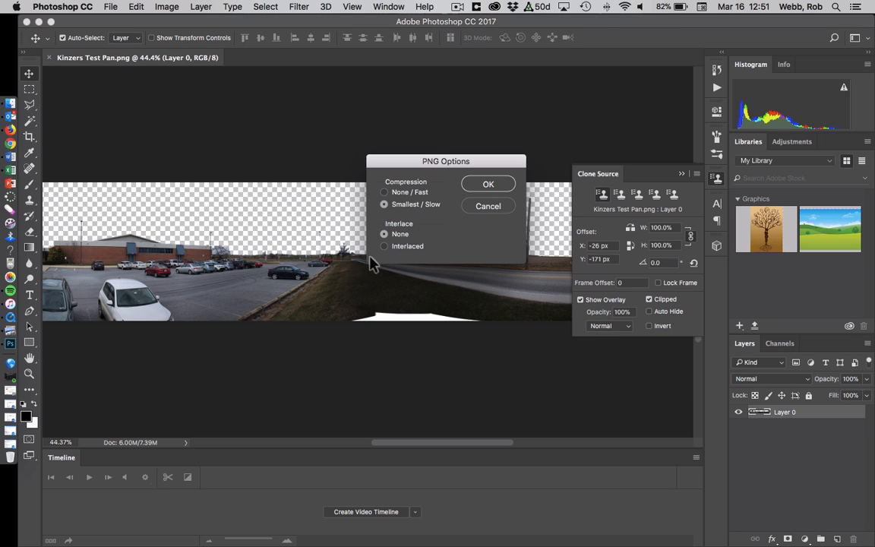
{"action": "left_click", "coordinate": [487, 186]}
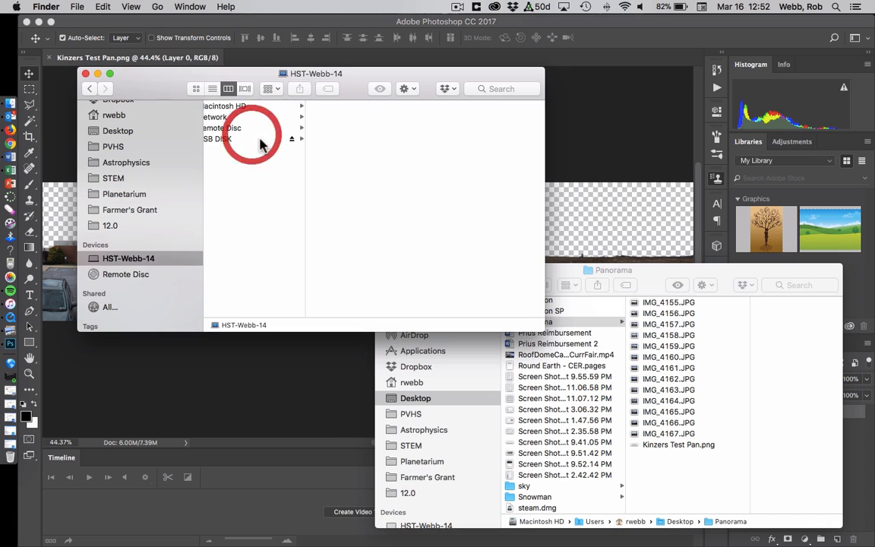
In Finder, copy Kinzers Test Pan.png from the Panorama folder to USB DISK
{"action": "left_click", "coordinate": [255, 140]}
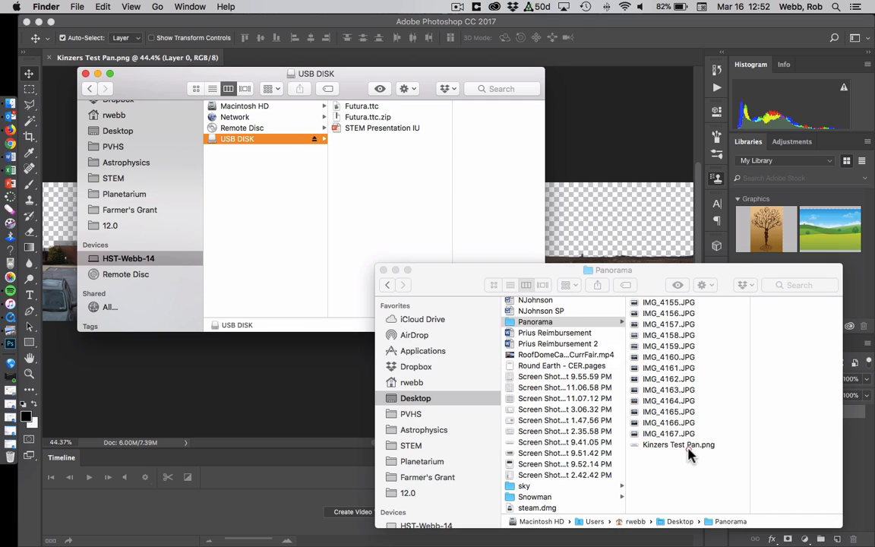
{"action": "left_click", "coordinate": [687, 447]}
{"action": "left_click_drag", "start_coordinate": [646, 442], "coordinate": [400, 193]}
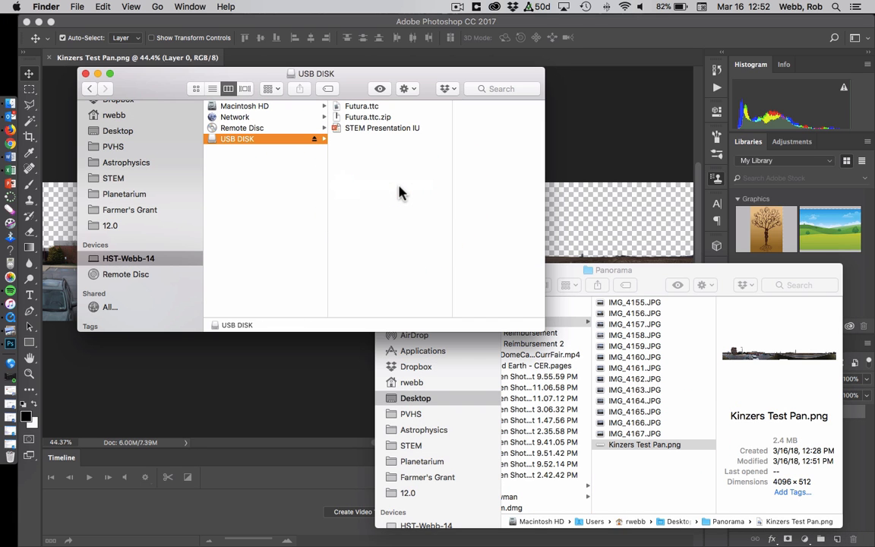